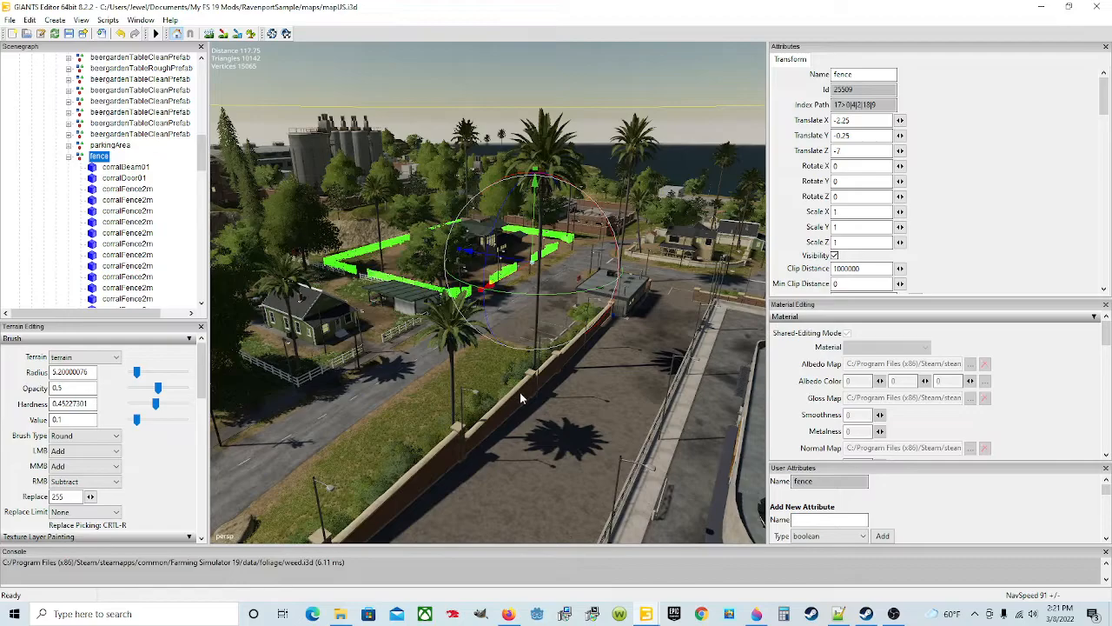
Examine the selected beer garden fence from several sides, including its corral posts, railings and openings along the street
alt+drag(510, 418, 391, 425)
scroll(535, 390, up, 5)
alt+drag(469, 397, 415, 416)
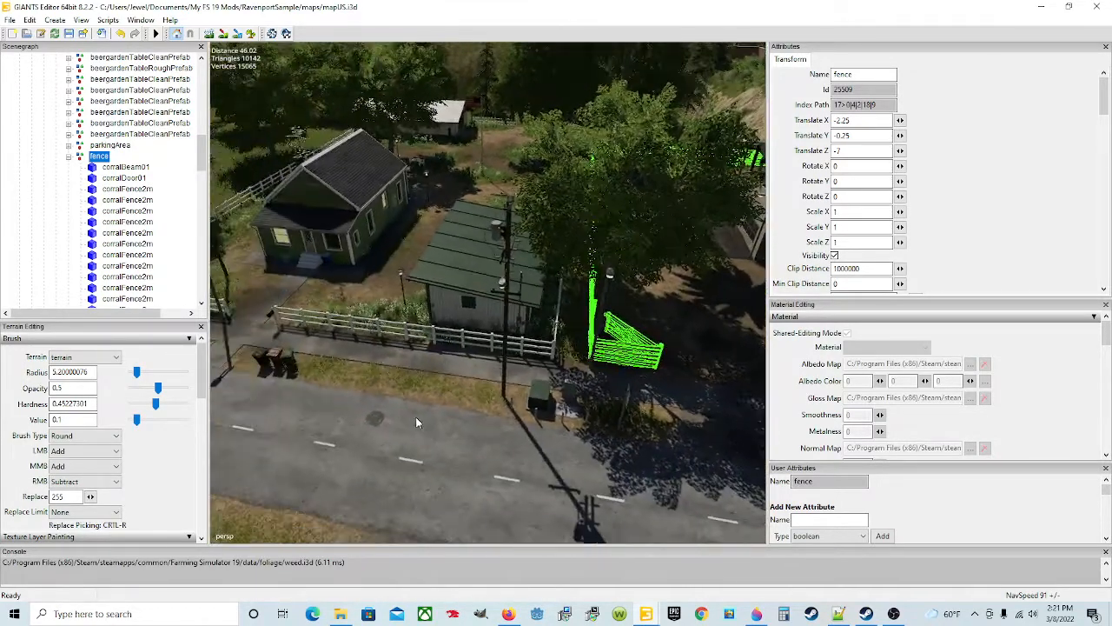
mouse_move(504, 385)
alt+mouse_down()
mouse_move(432, 396)
mouse_move(518, 369)
alt+mouse_up()
scroll(432, 397, up, 3)
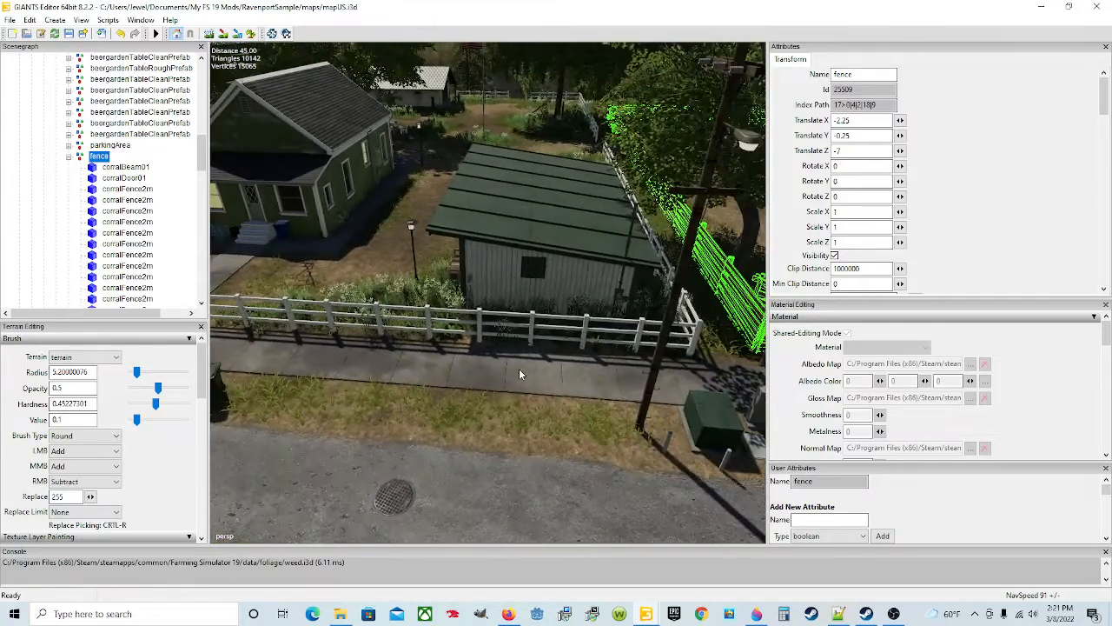
scroll(515, 369, up, 4)
alt+drag(469, 439, 551, 411)
scroll(538, 443, down, 4)
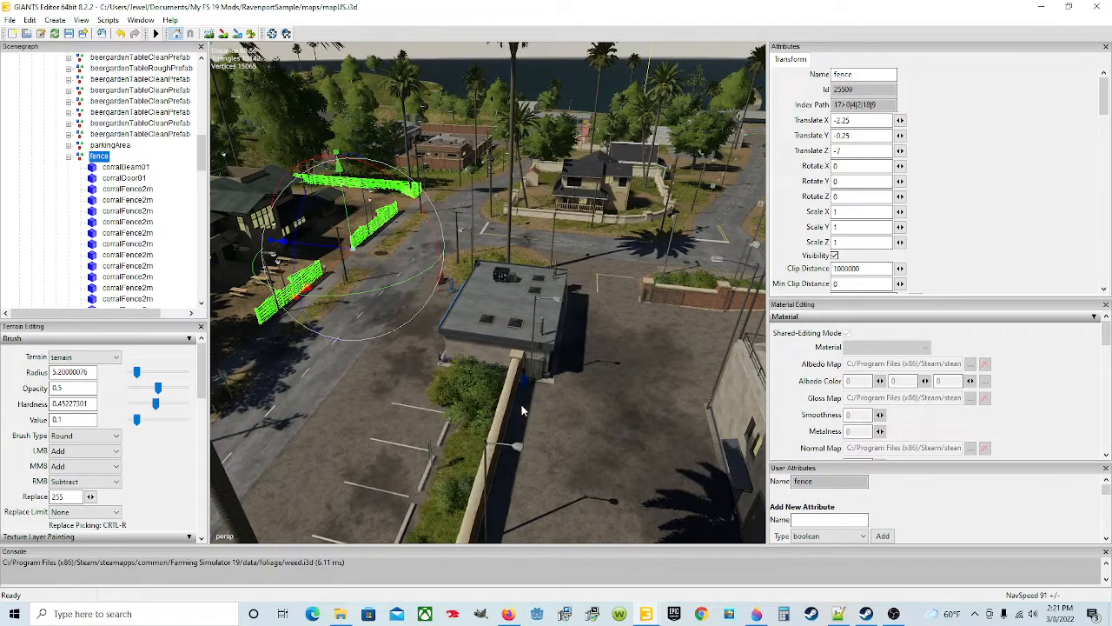
scroll(515, 387, up, 5)
scroll(510, 388, up, 2)
alt+drag(510, 387, 483, 403)
scroll(483, 403, up, 3)
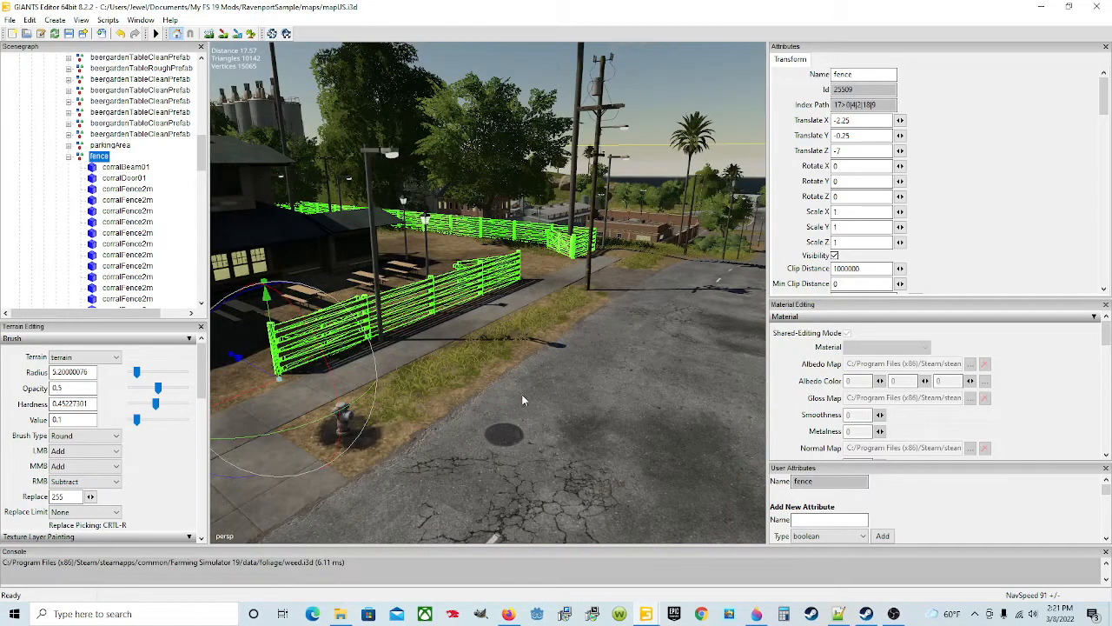
alt+drag(545, 408, 489, 402)
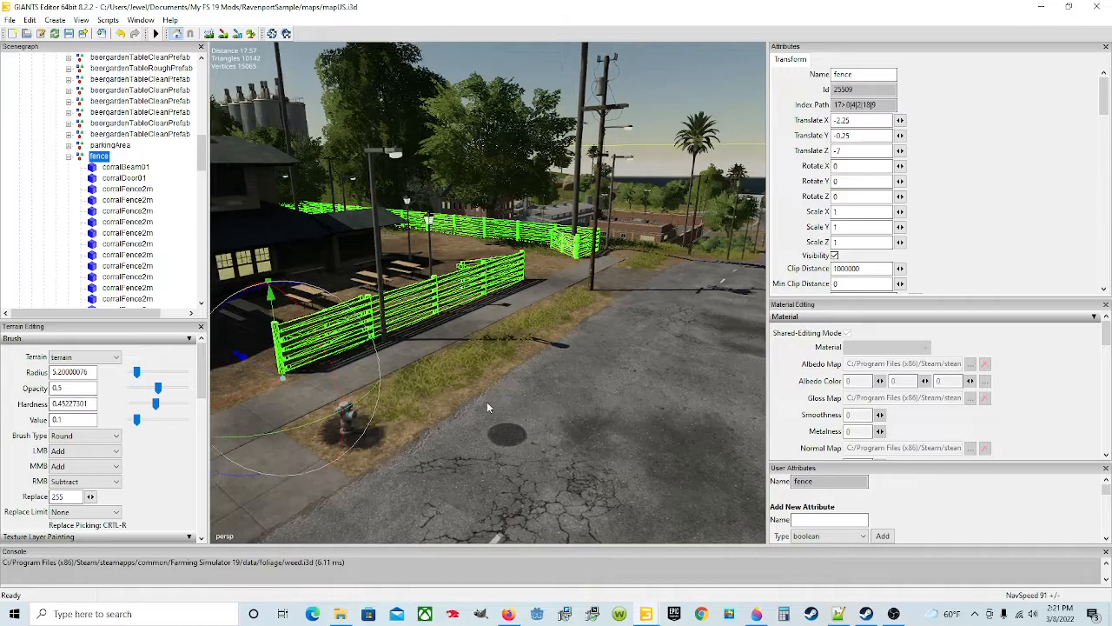
scroll(485, 402, up, 3)
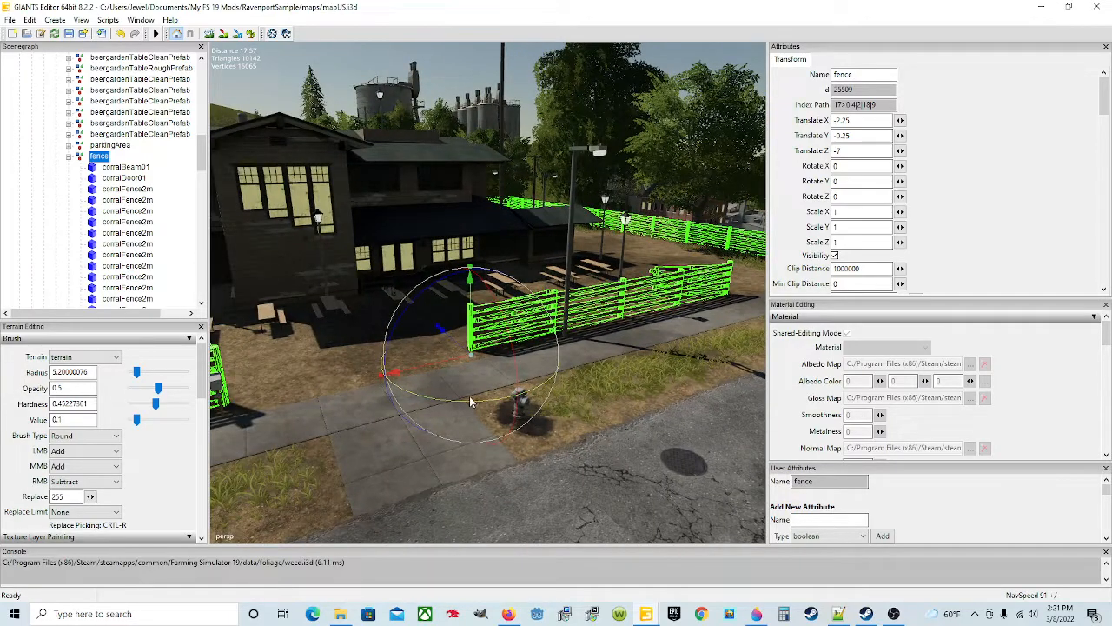
alt+drag(469, 402, 331, 434)
alt+drag(382, 410, 421, 425)
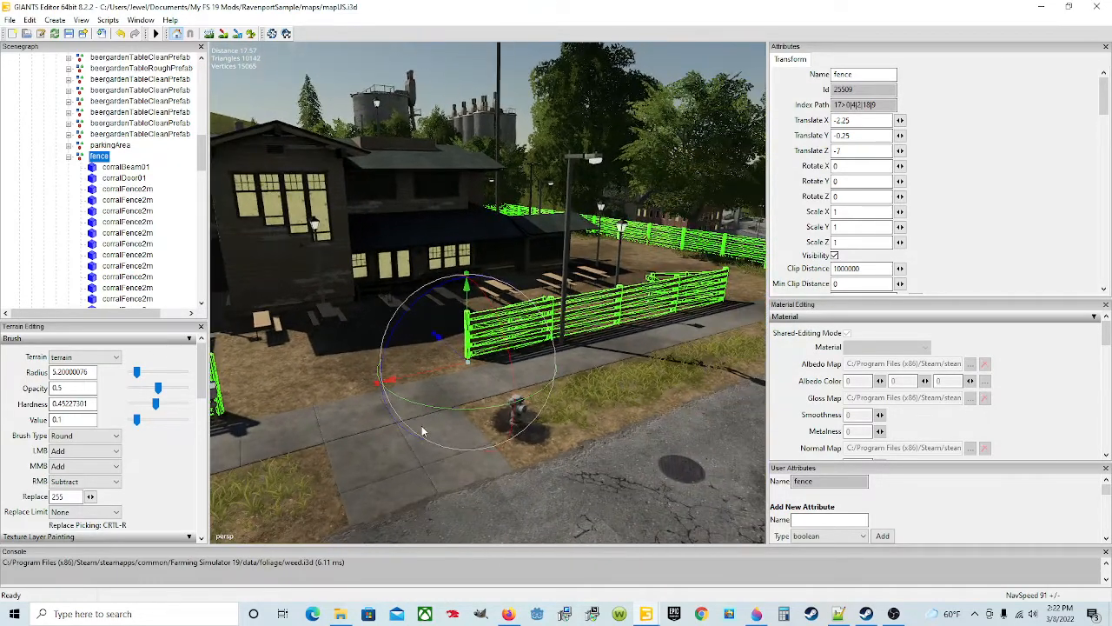
scroll(458, 380, up, 4)
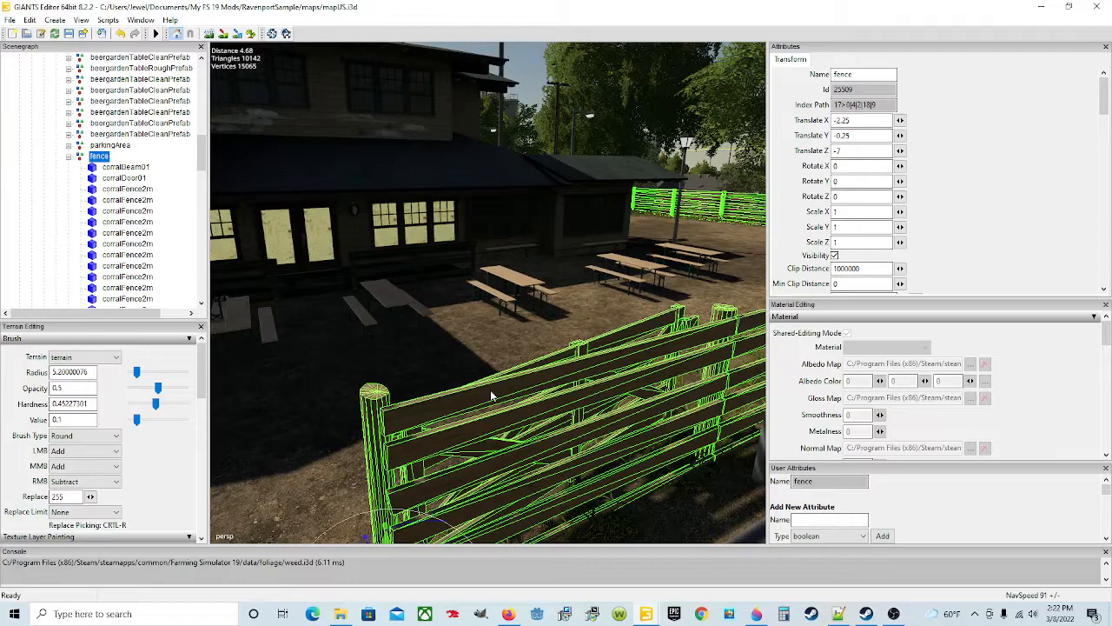
scroll(490, 389, down, 4)
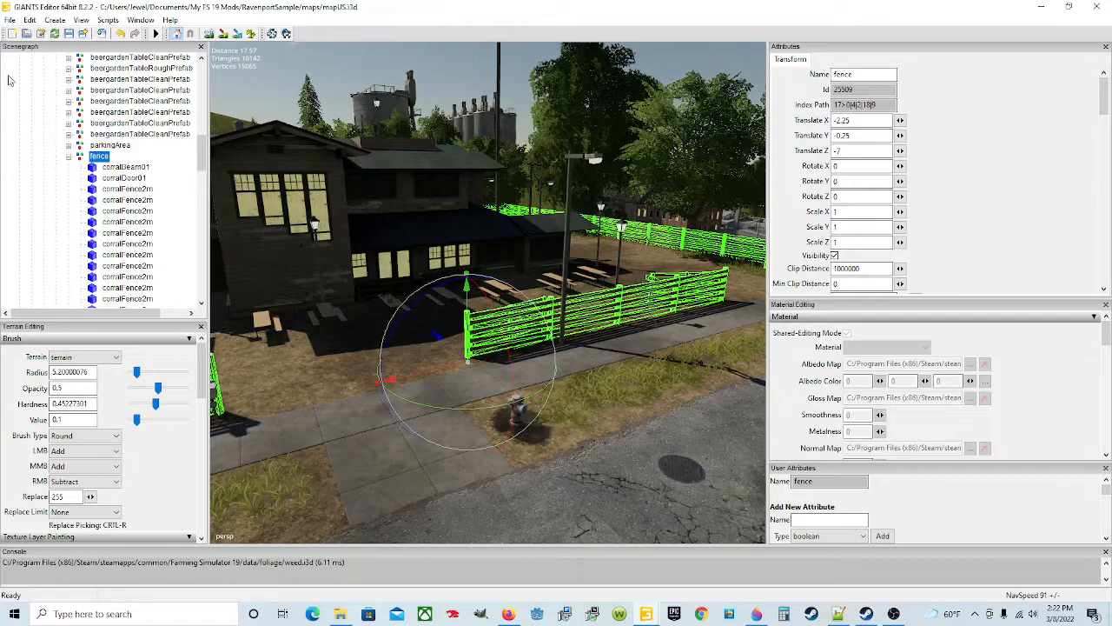
Export the selected fence with its files as fence.i3d into the Jewels_Peaceful_Valley maps/Objects folder, keeping game relative paths
click(11, 20)
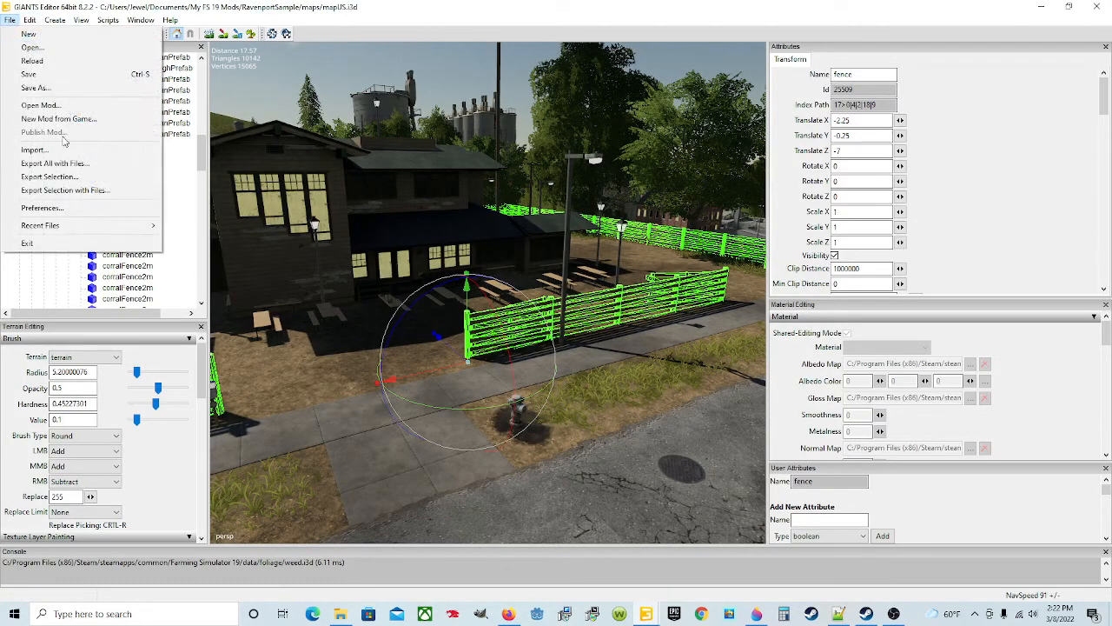
click(63, 192)
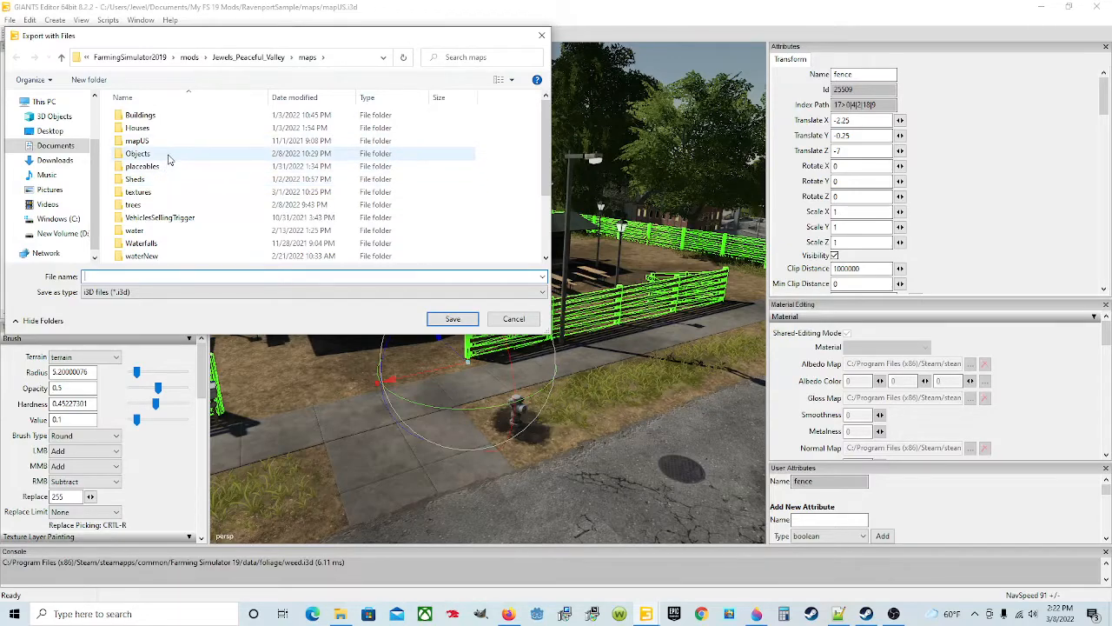
scroll(161, 213, down, 3)
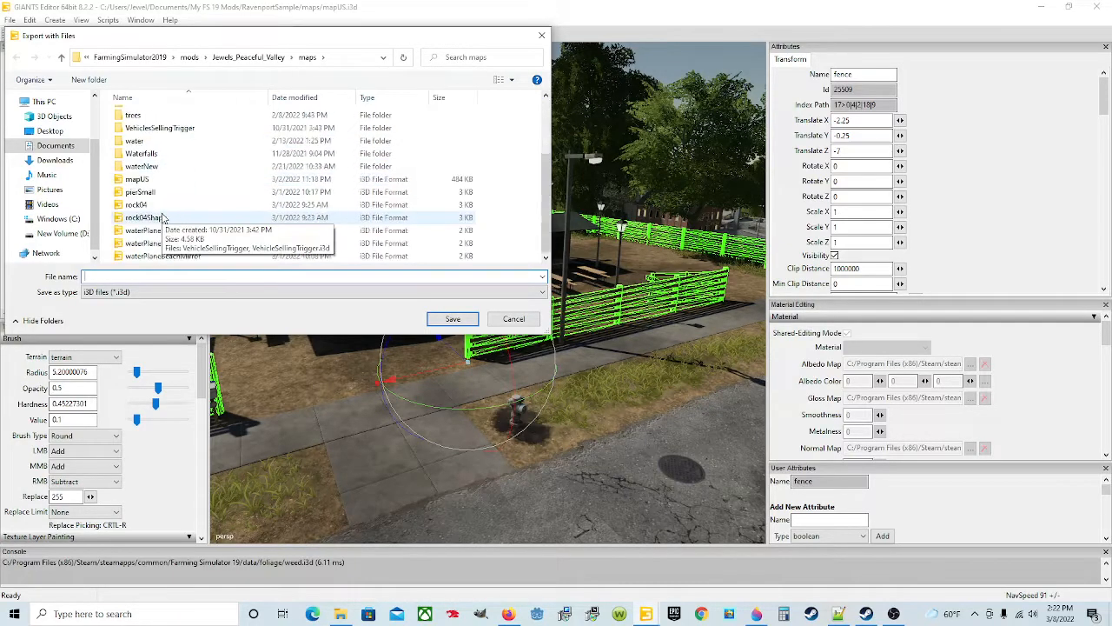
scroll(198, 205, up, 3)
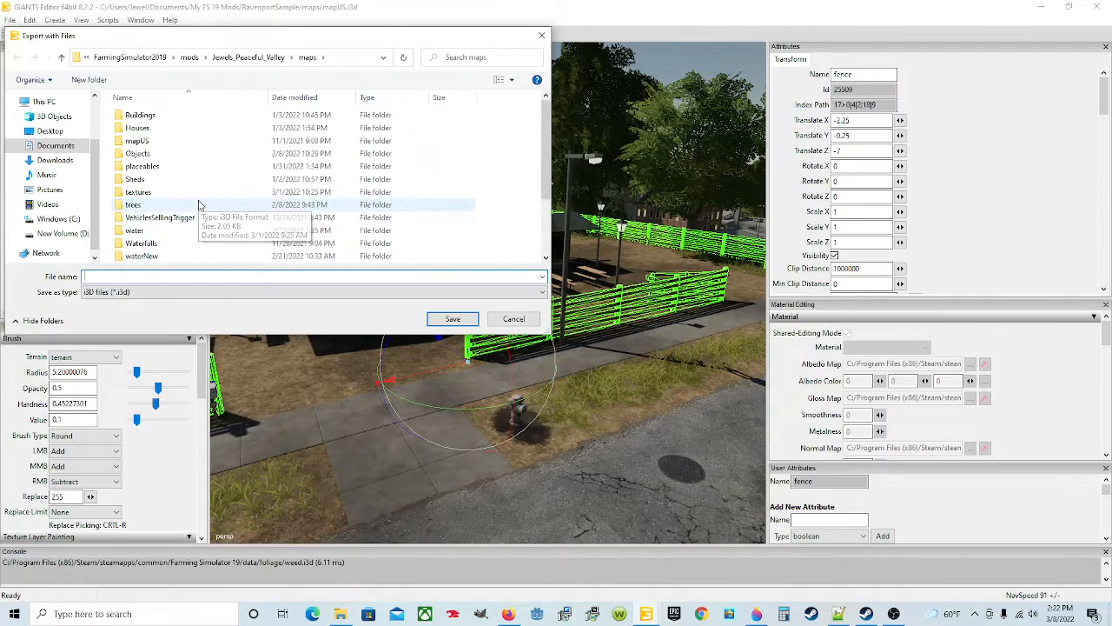
double_click(137, 154)
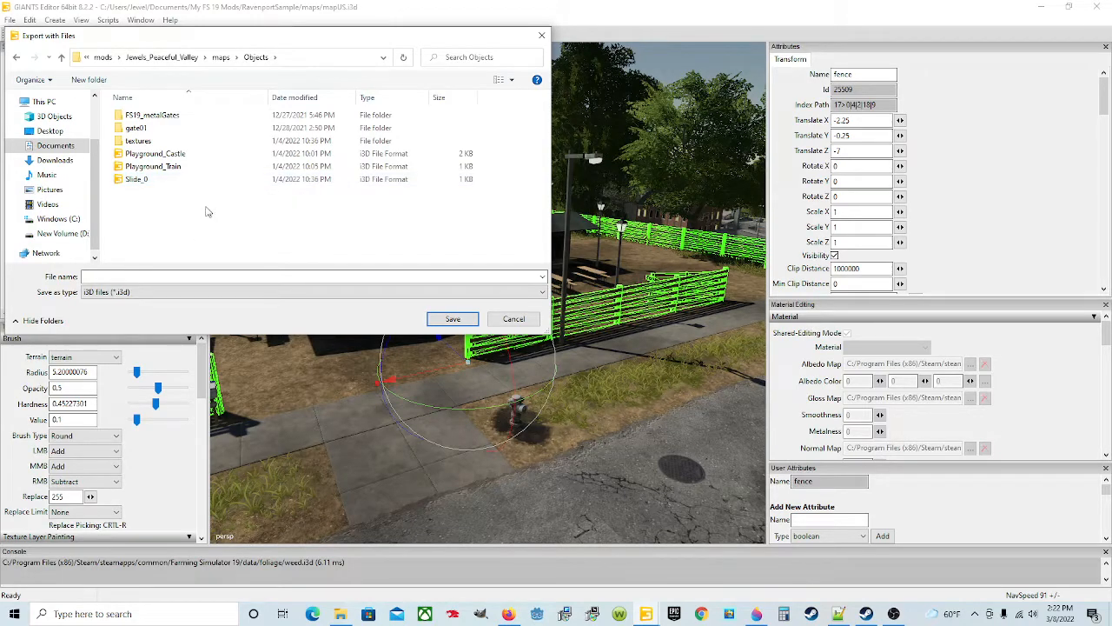
click(180, 276)
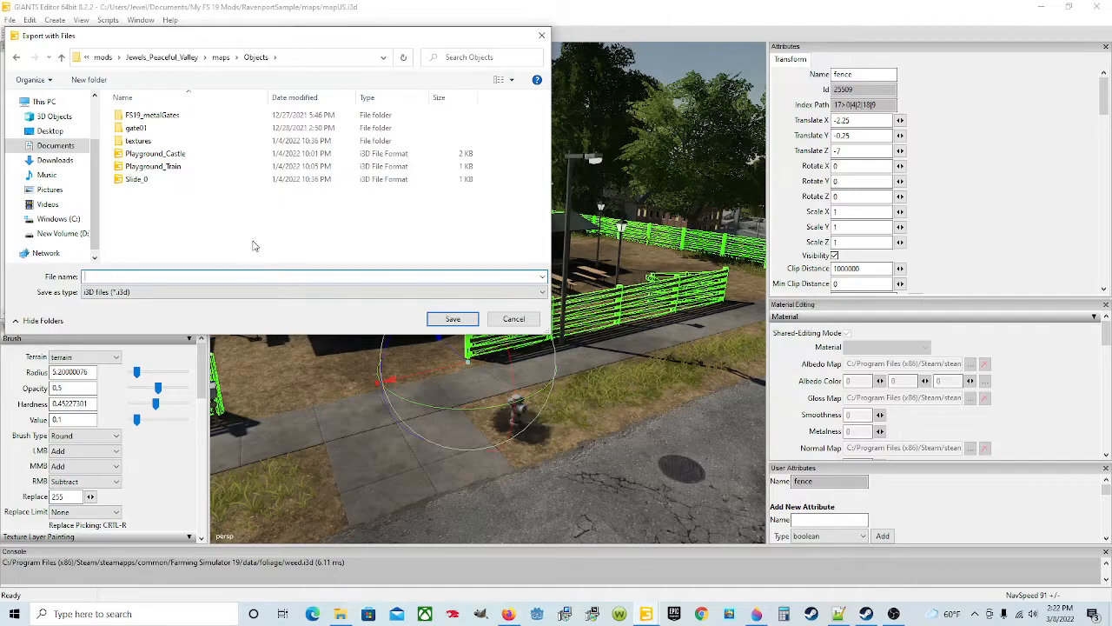
text(few)
click(453, 319)
click(585, 303)
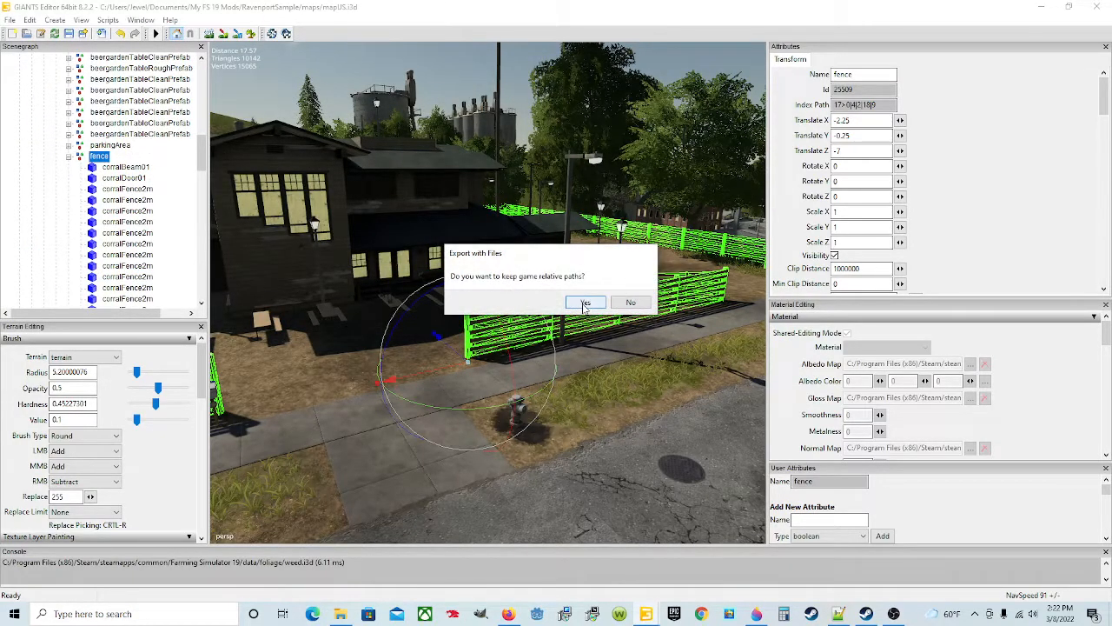
click(584, 303)
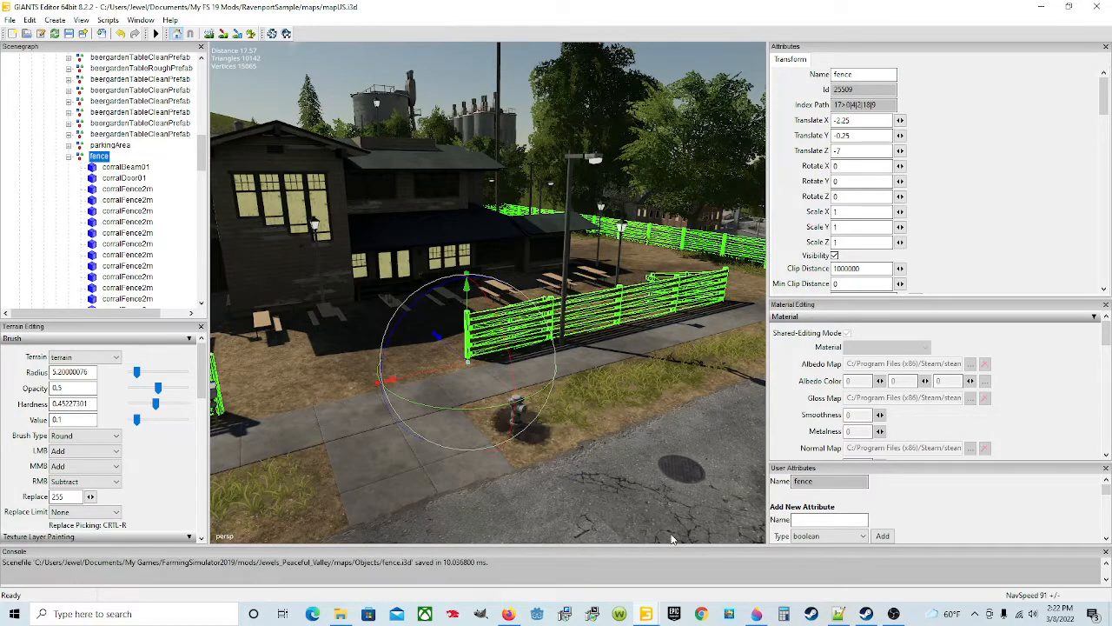
Switch to the editor window with the Jewels_Peaceful_Valley map and import fence.i3d from its Objects folder
mouse_move(648, 619)
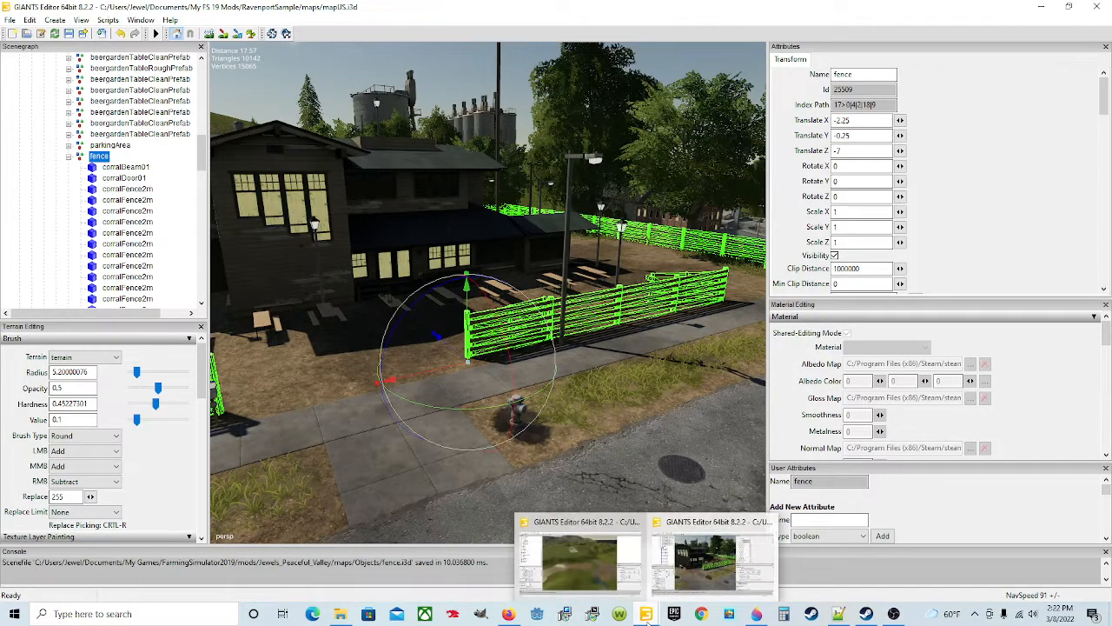
click(595, 556)
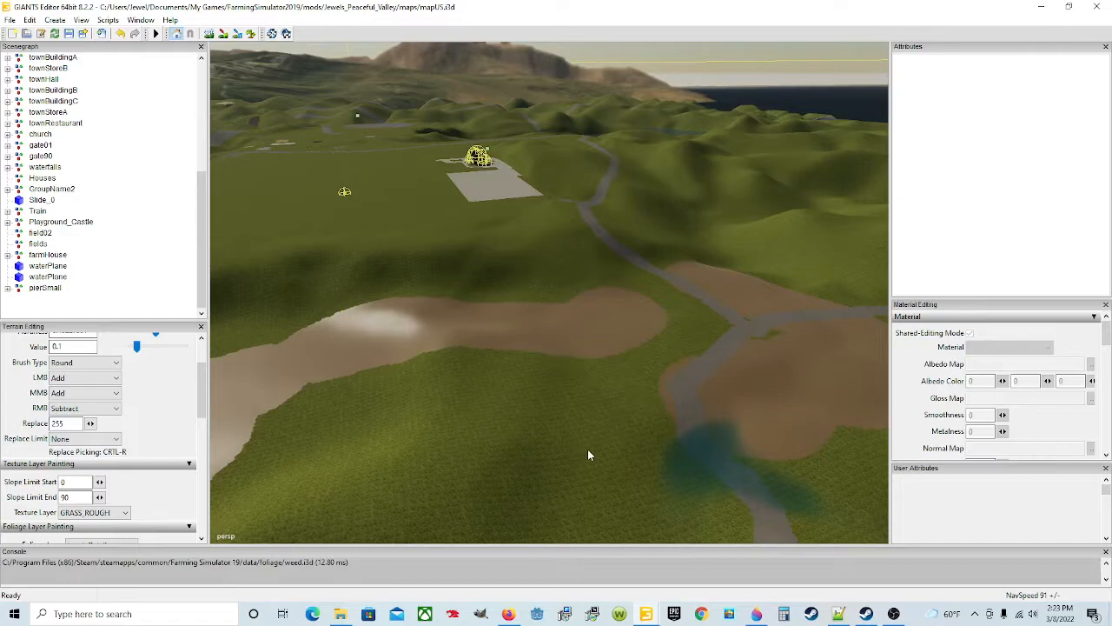
alt+drag(657, 391, 584, 336)
key(w)
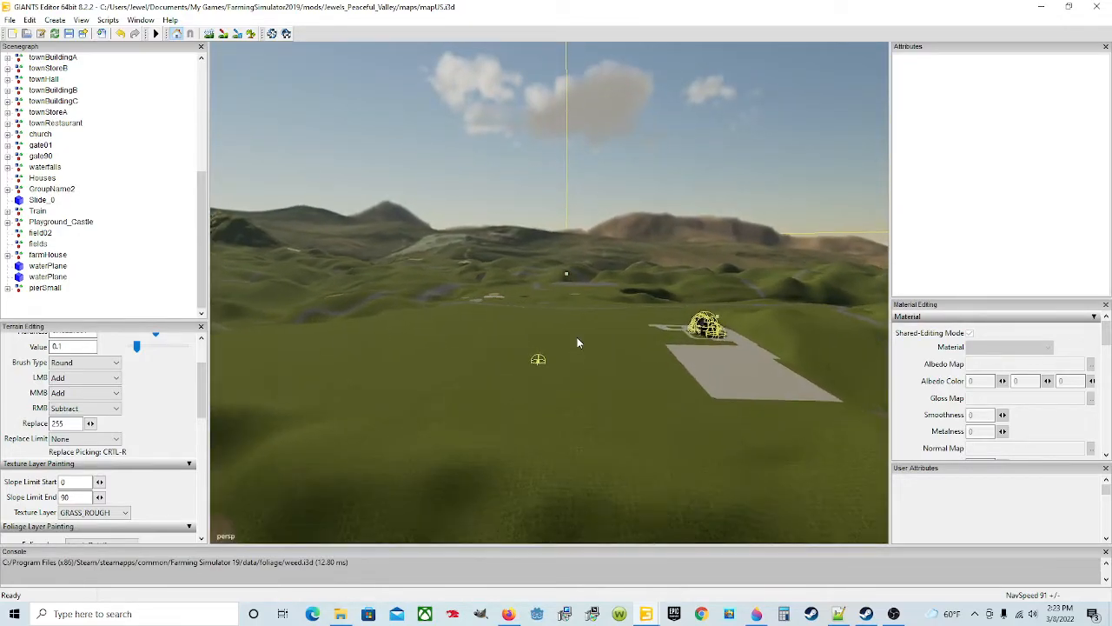
scroll(577, 337, up, 5)
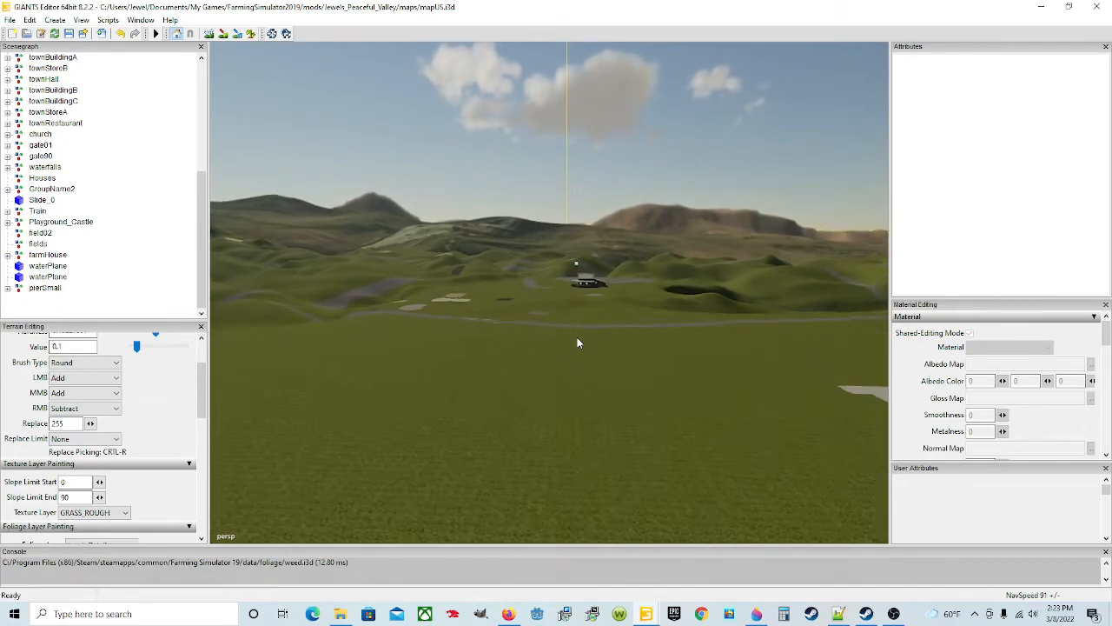
alt+drag(577, 337, 455, 385)
scroll(456, 383, down, 6)
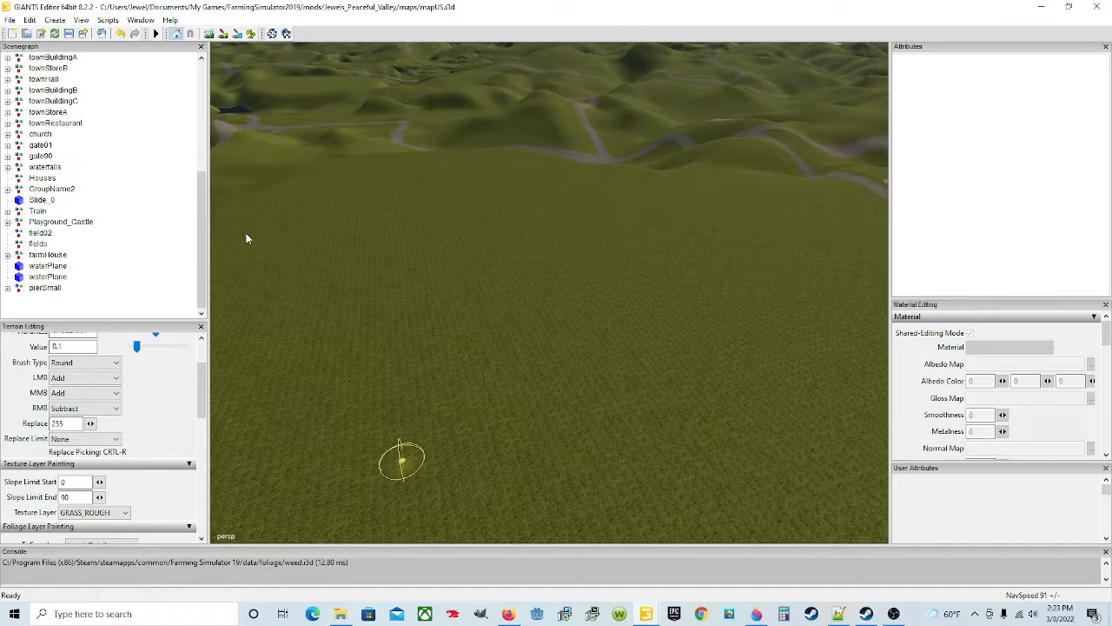
click(9, 20)
click(36, 150)
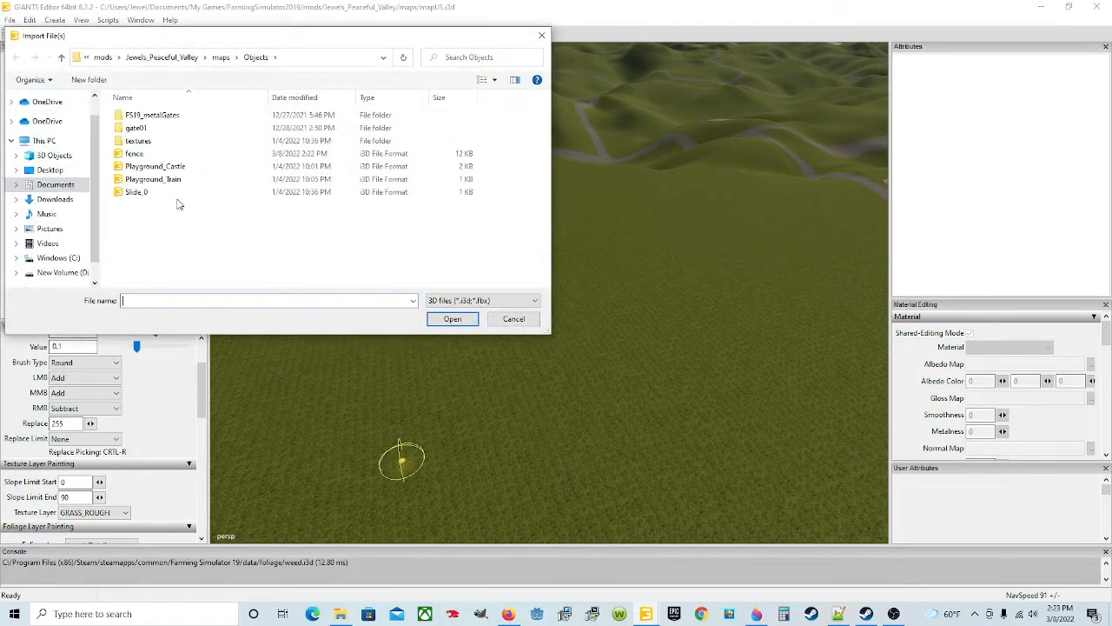
click(169, 154)
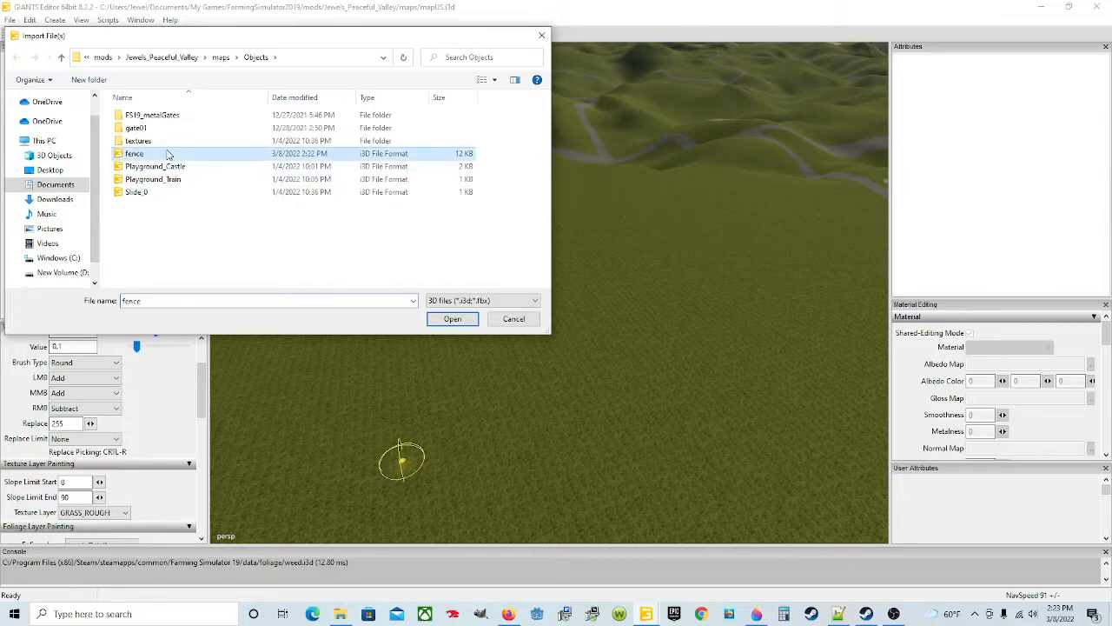
click(452, 320)
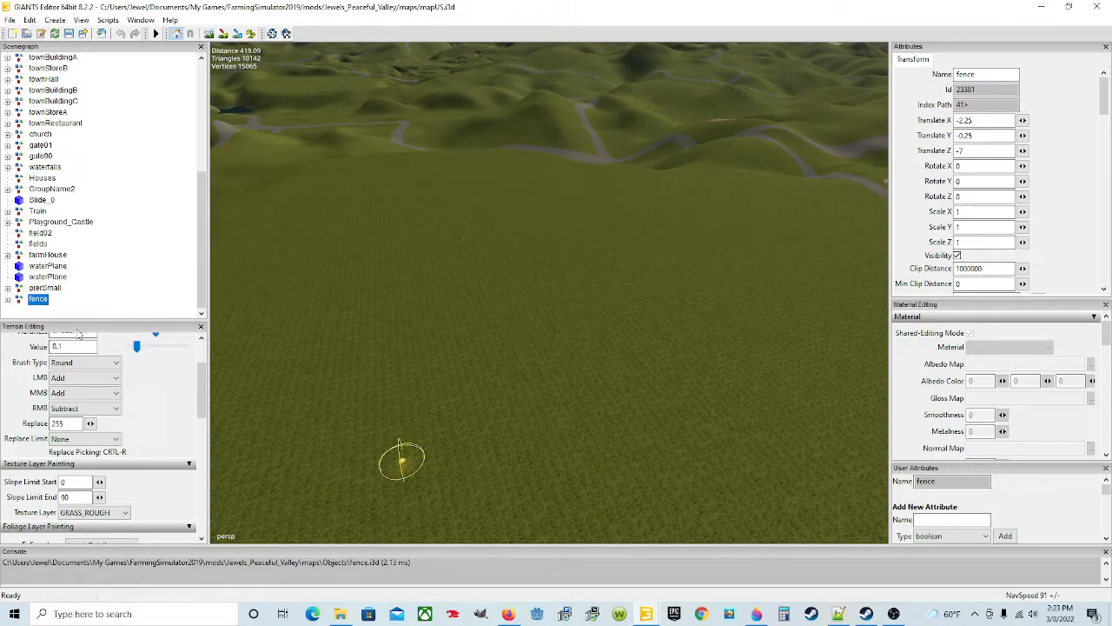
Place the imported fence on the open grass field at about X -189.66, Y 142.46, Z 277.73
key(ctrl+b)
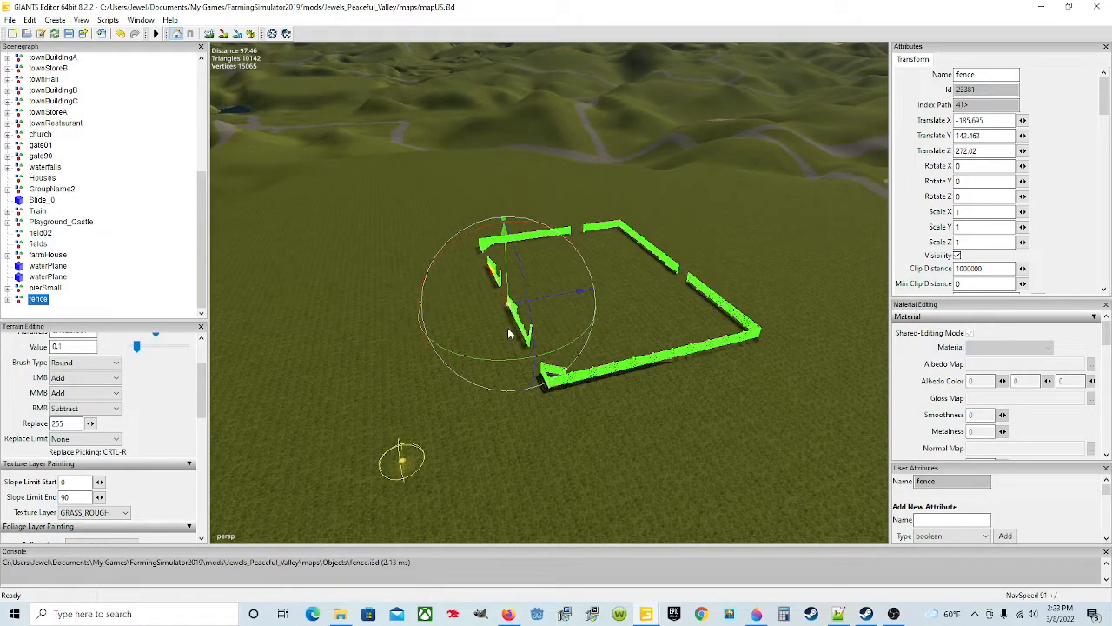
scroll(564, 313, up, 2)
scroll(529, 327, up, 3)
key(ctrl+b)
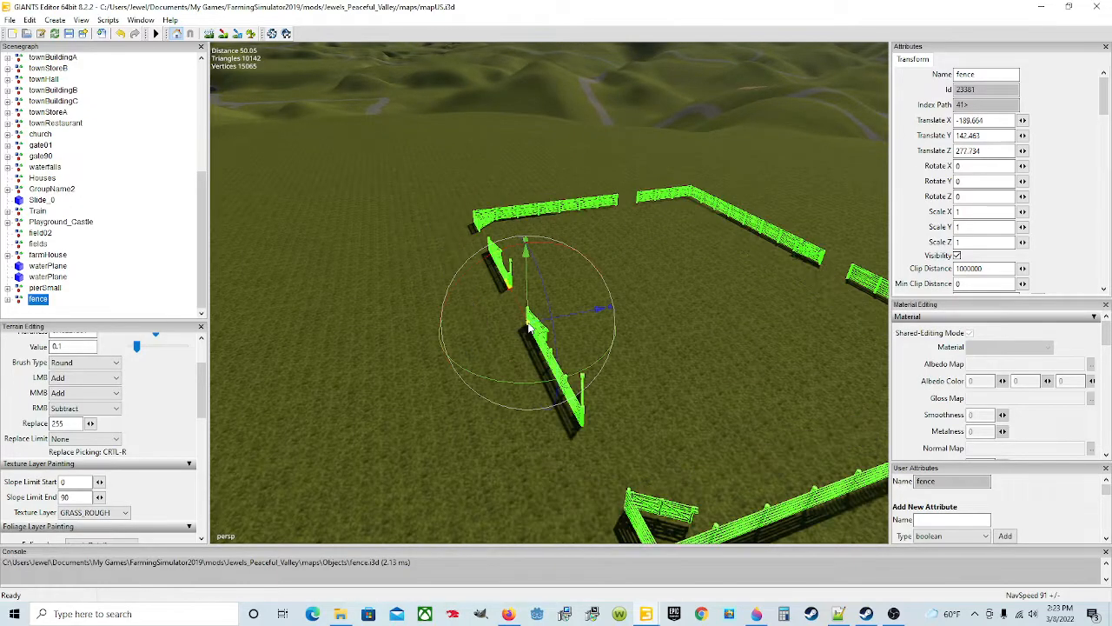
Examine the placed fence at ground level and select the corralDoor01 gate beside its corner
alt+drag(359, 362, 581, 392)
scroll(330, 311, up, 2)
scroll(586, 350, down, 3)
scroll(578, 342, up, 6)
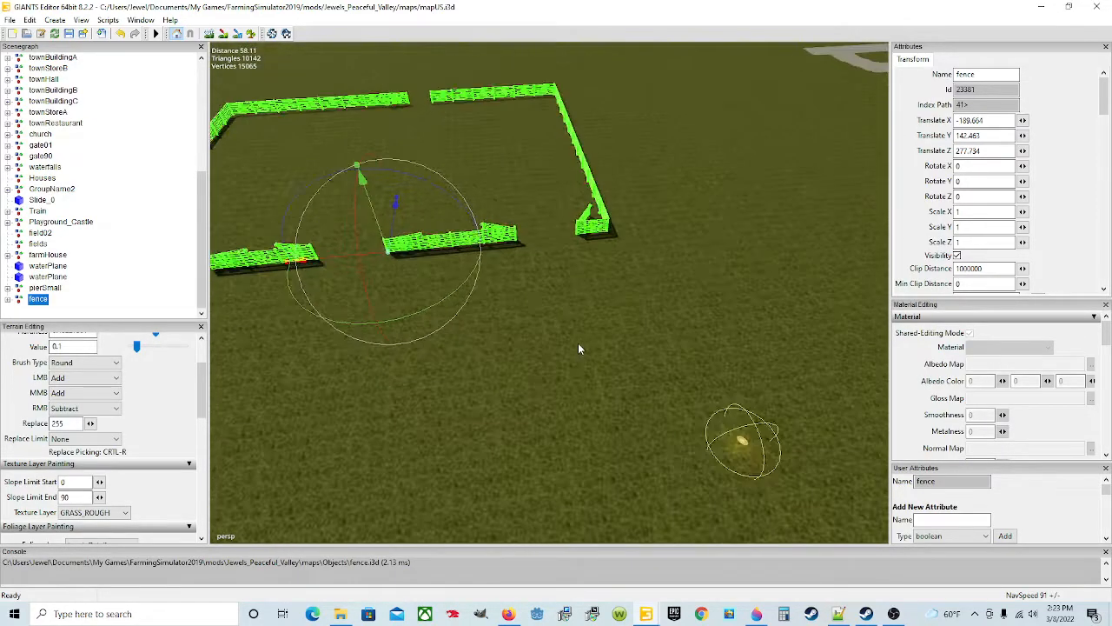
alt+drag(563, 355, 626, 295)
scroll(525, 249, up, 2)
scroll(525, 250, down, 1)
click(615, 292)
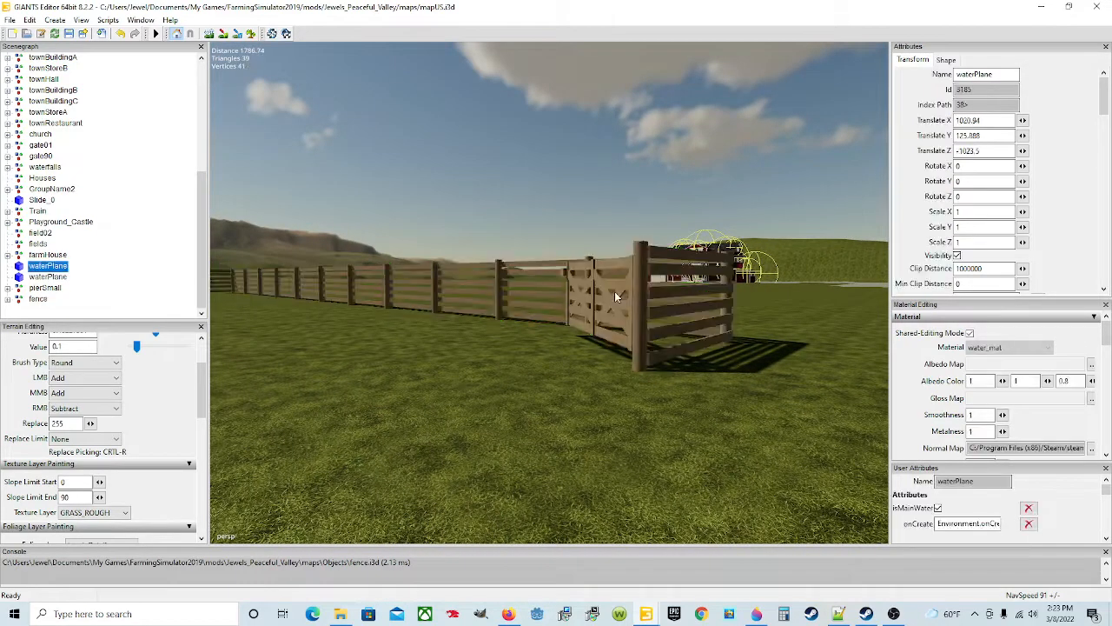
click(609, 317)
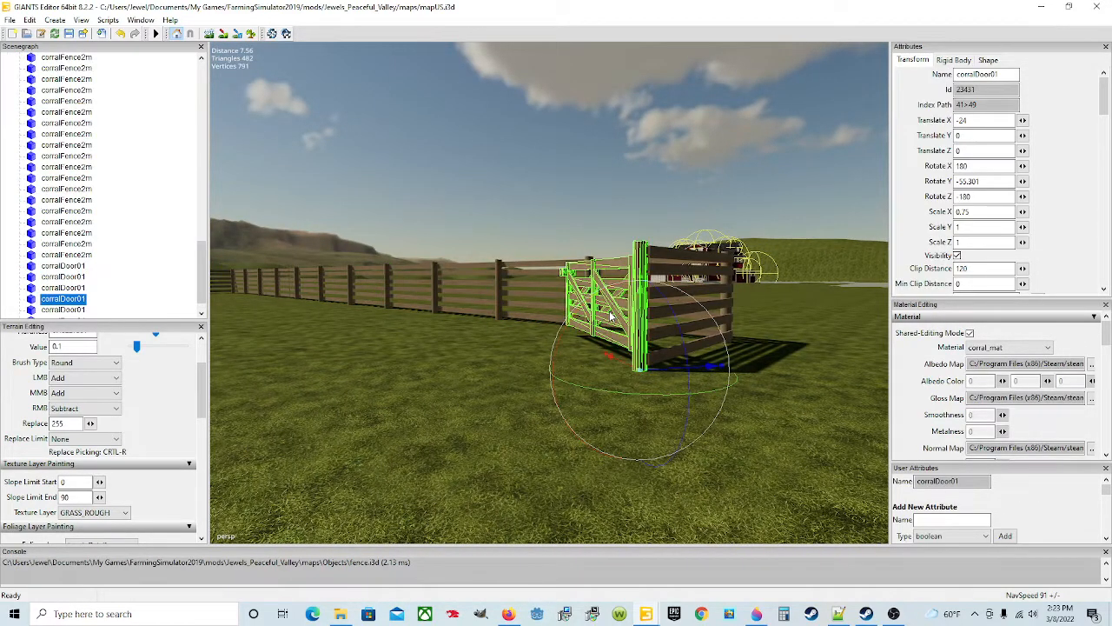
Examine the fence enclosure around the selected gate, checking its corners, openings and position relative to the nearby buildings
alt+drag(567, 306, 635, 381)
scroll(630, 369, down, 5)
alt+drag(587, 350, 537, 330)
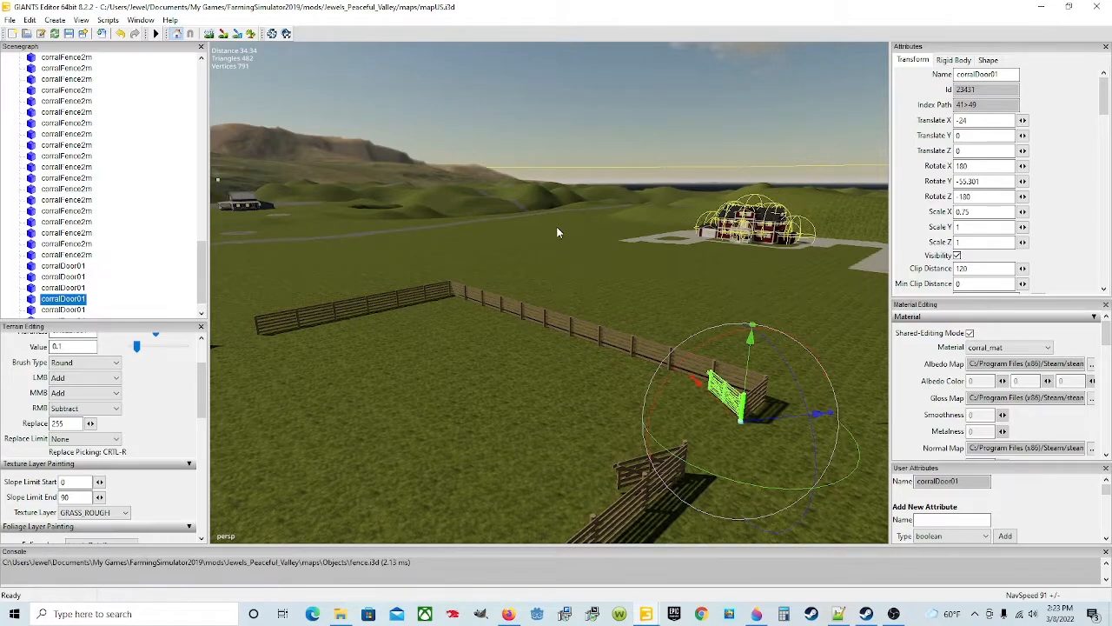
alt+drag(542, 311, 485, 318)
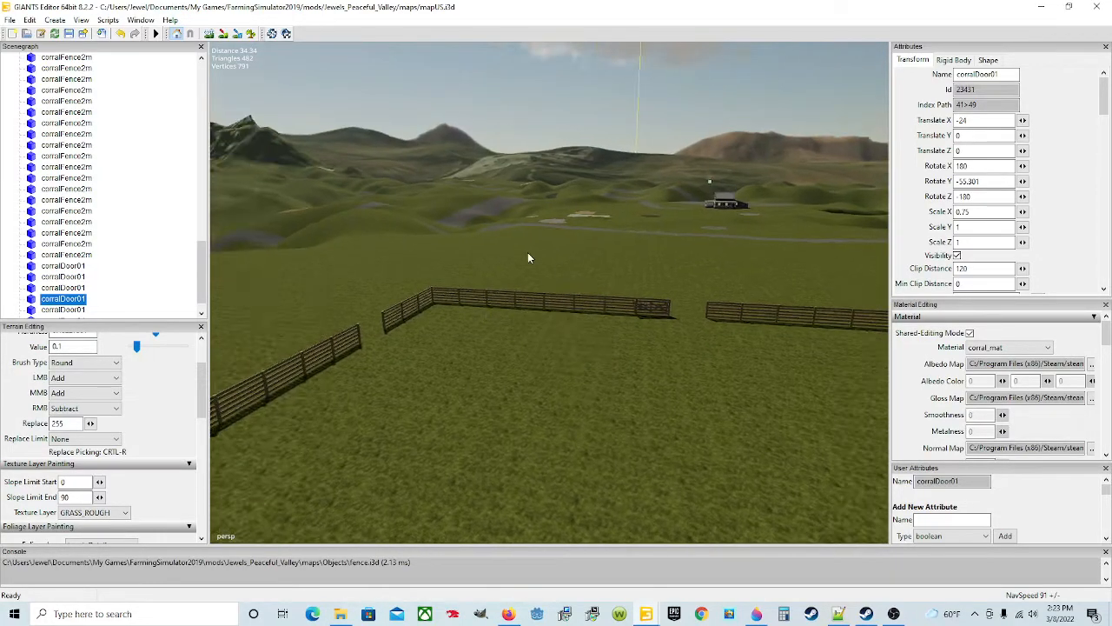
alt+drag(491, 401, 842, 478)
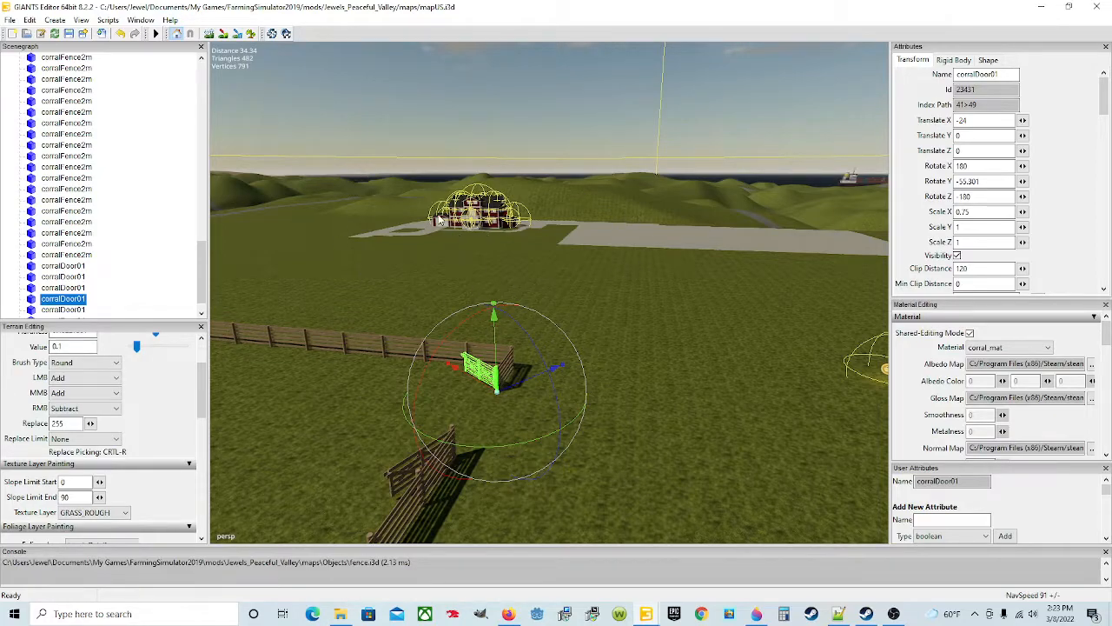
alt+drag(487, 405, 462, 347)
scroll(621, 314, up, 2)
alt+drag(621, 314, 438, 359)
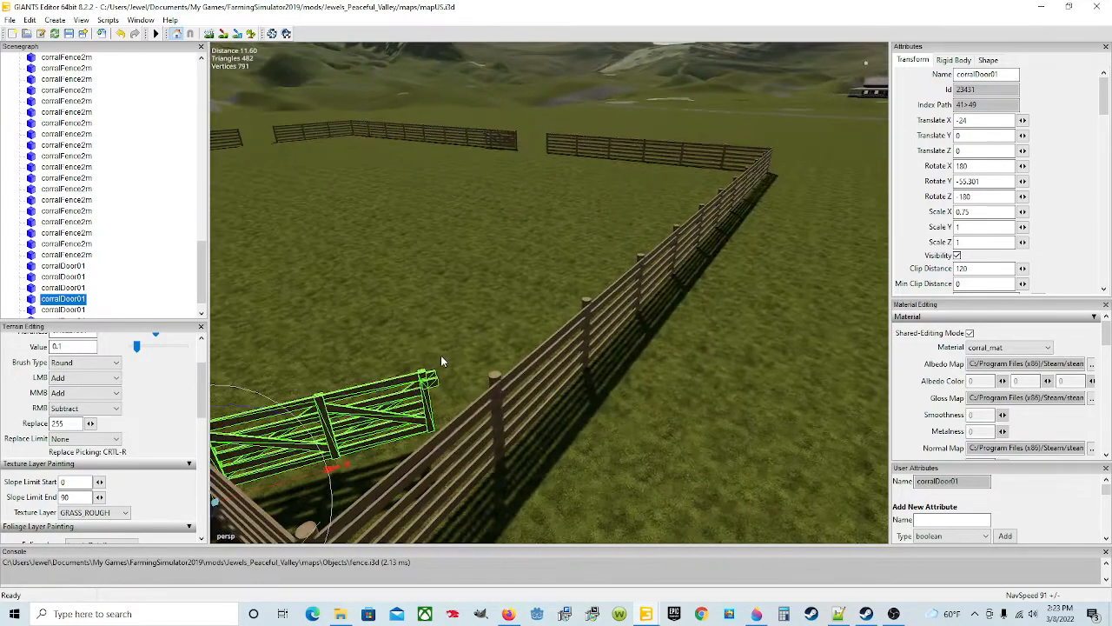
scroll(476, 360, up, 2)
scroll(476, 359, down, 1)
key(f)
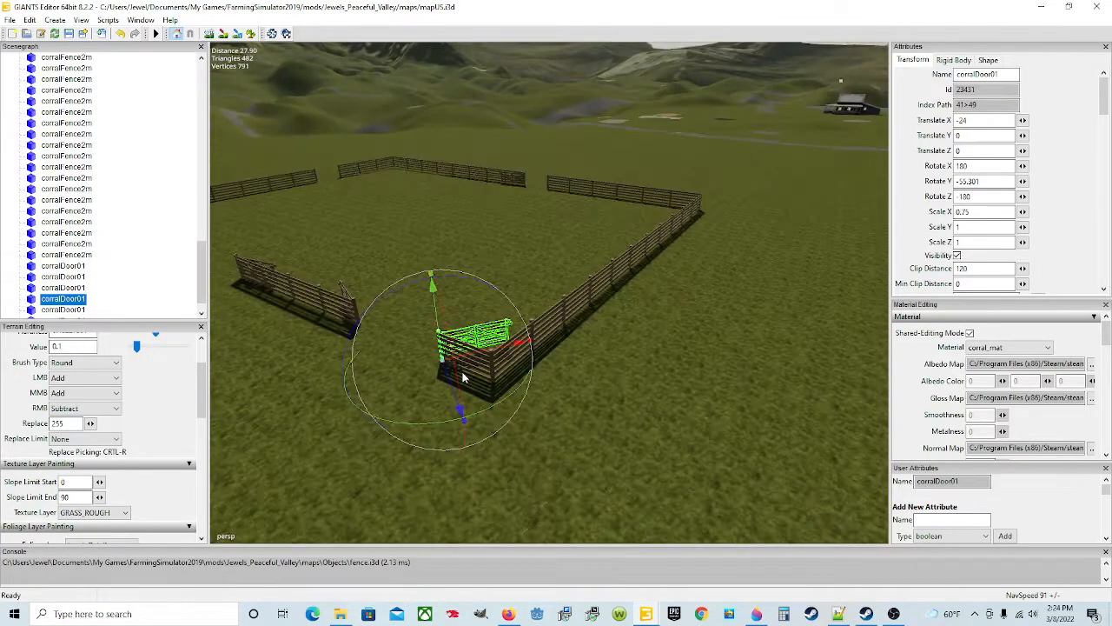
Switch to the editor window with the RavenportSample map and find the white fence along the street by the green house
alt+drag(412, 367, 339, 362)
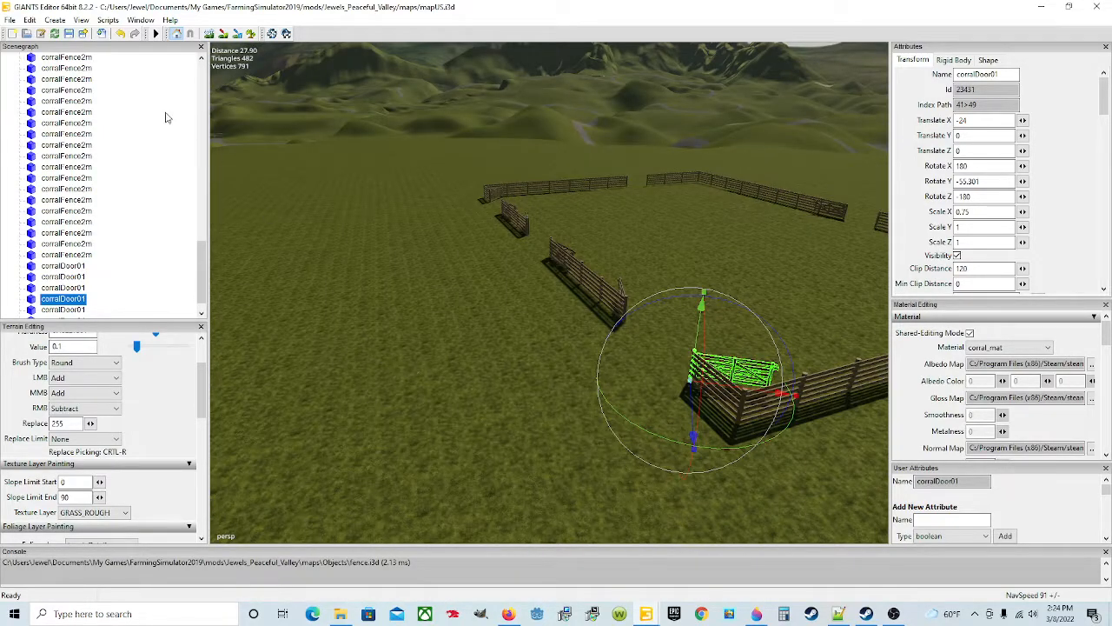
mouse_move(650, 614)
click(662, 536)
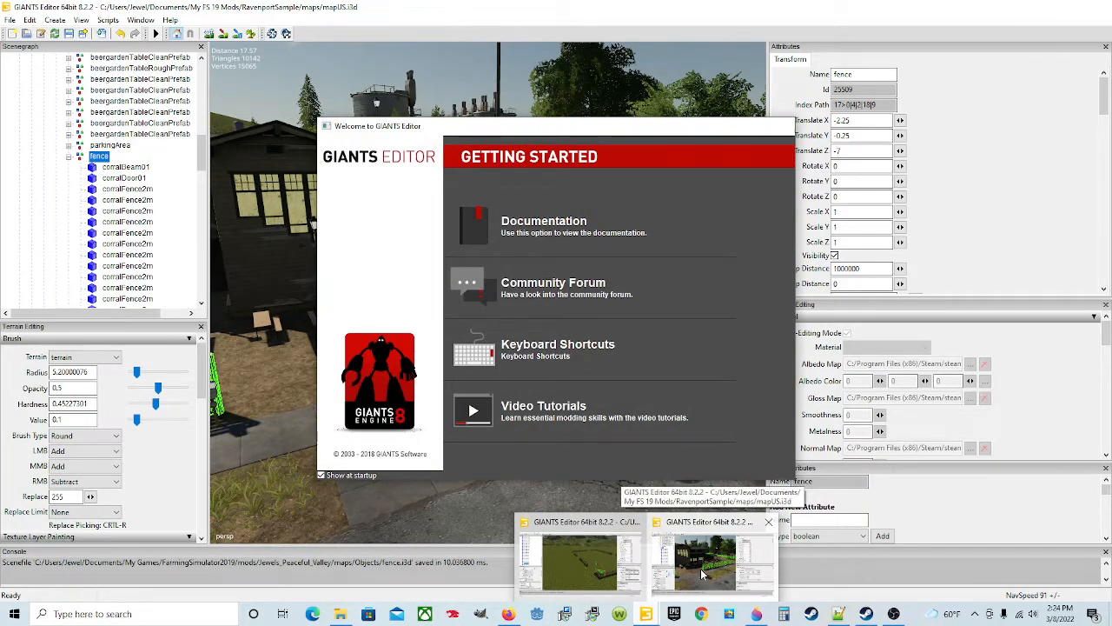
click(692, 565)
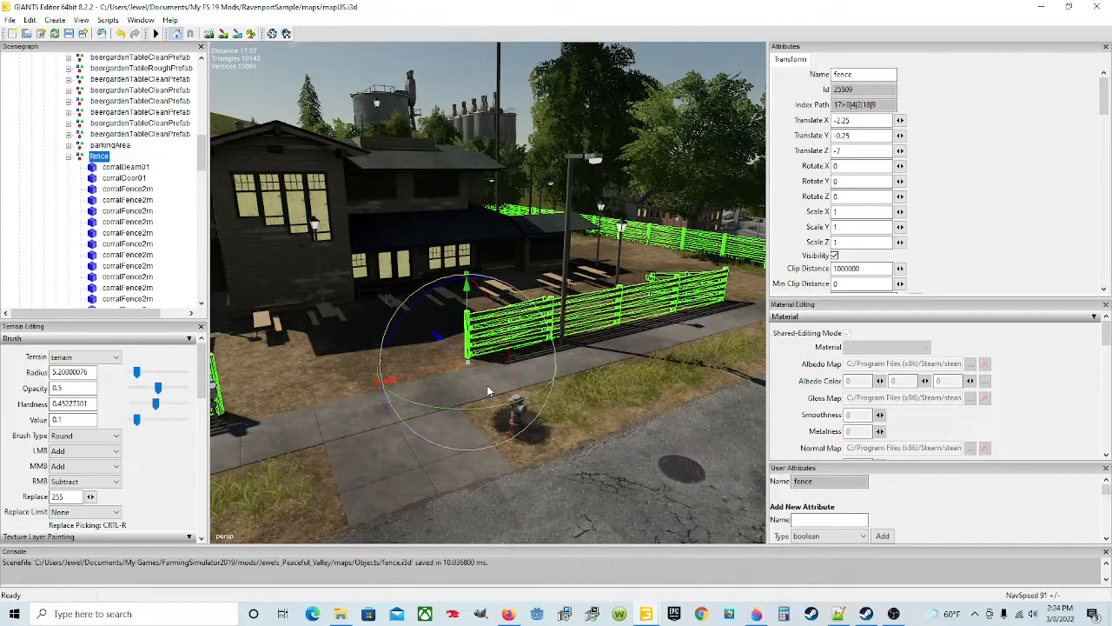
alt+drag(539, 389, 336, 370)
alt+drag(430, 404, 349, 379)
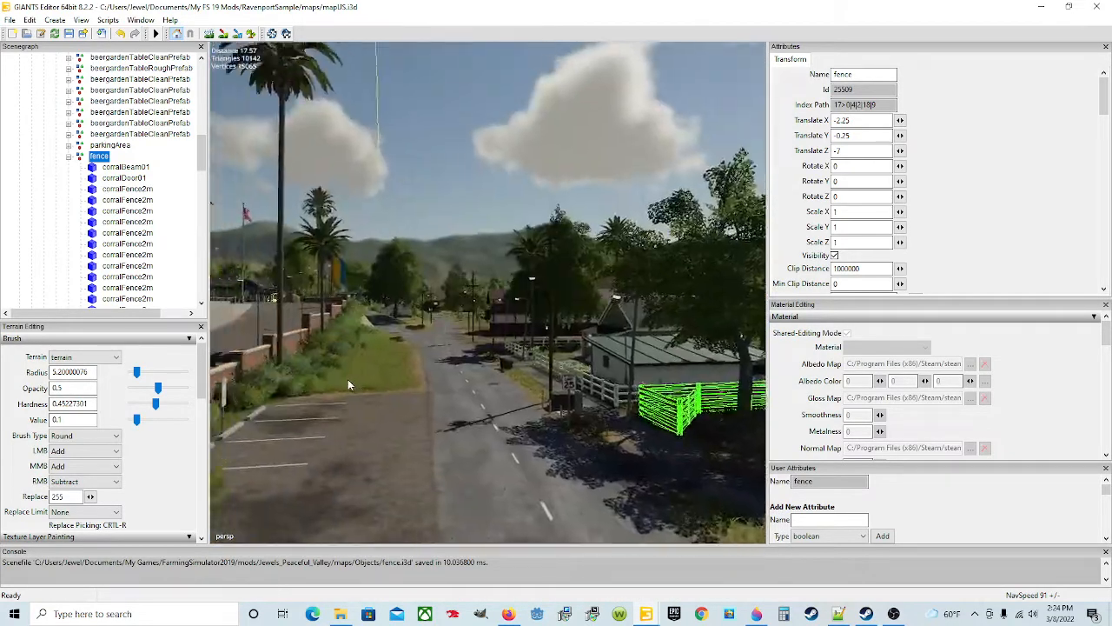
scroll(349, 378, up, 8)
key(f)
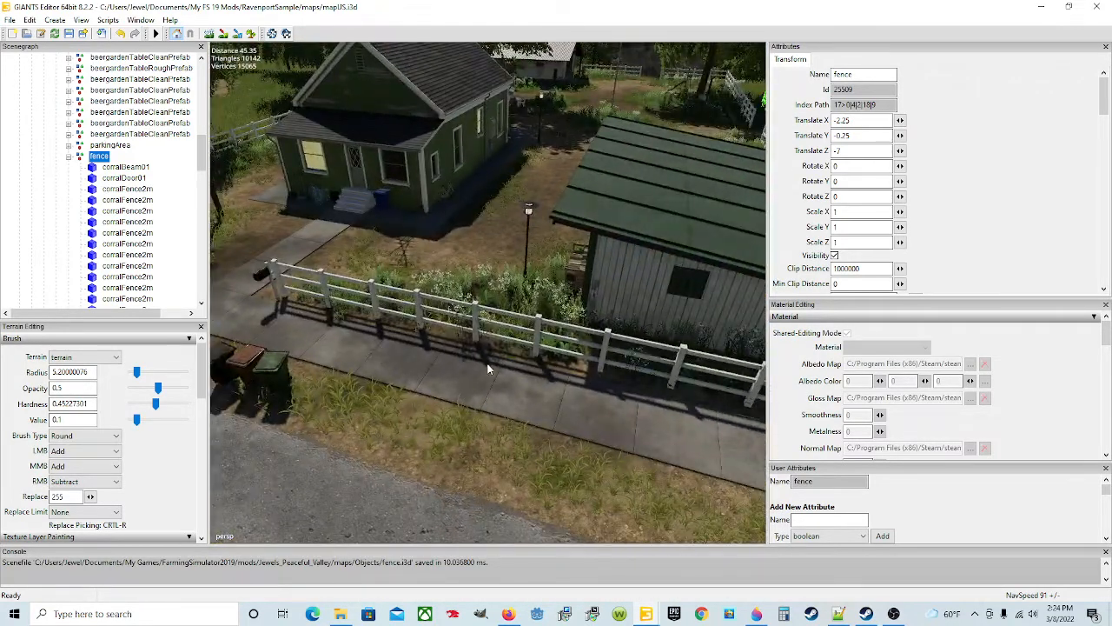
Pick a section of the white roadside fence and select its whole whiteFence group in garden02a
click(532, 349)
scroll(138, 196, up, 4)
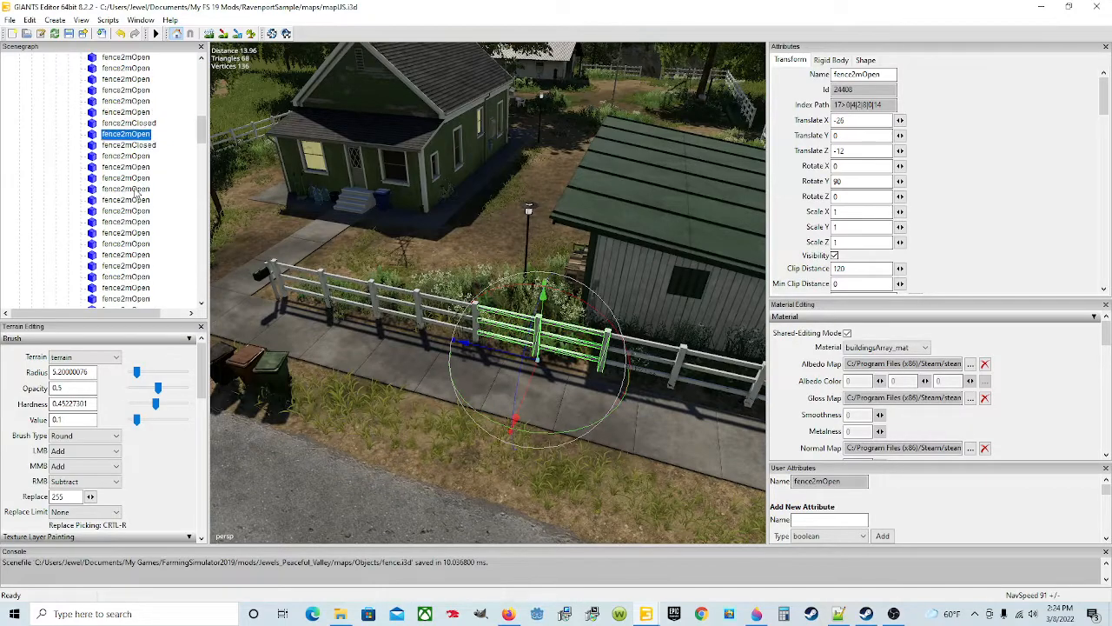
scroll(137, 195, up, 2)
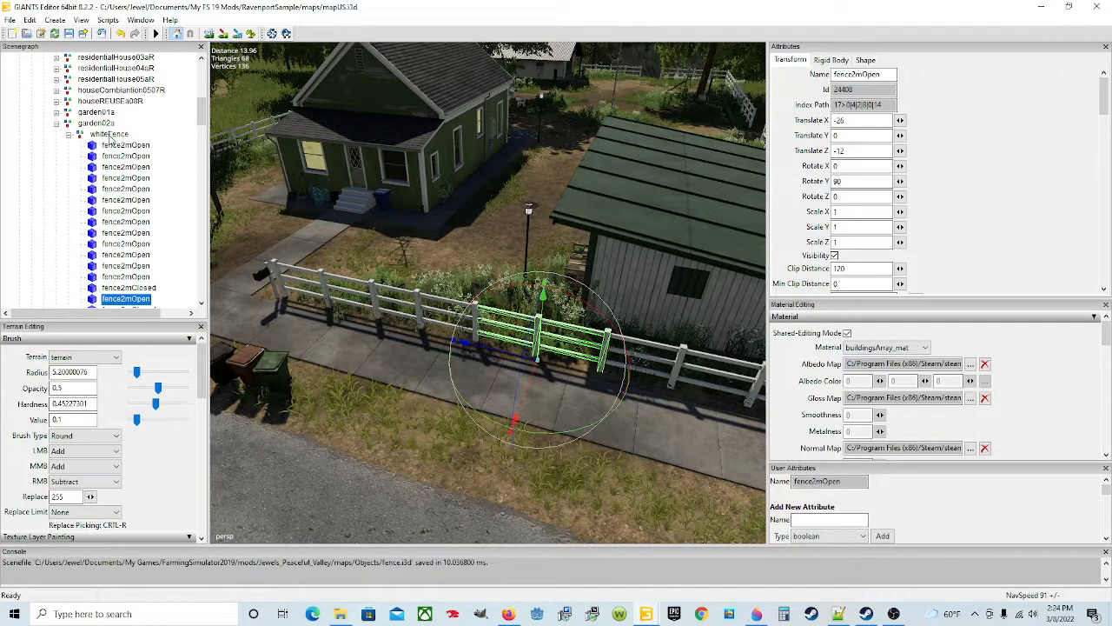
click(109, 135)
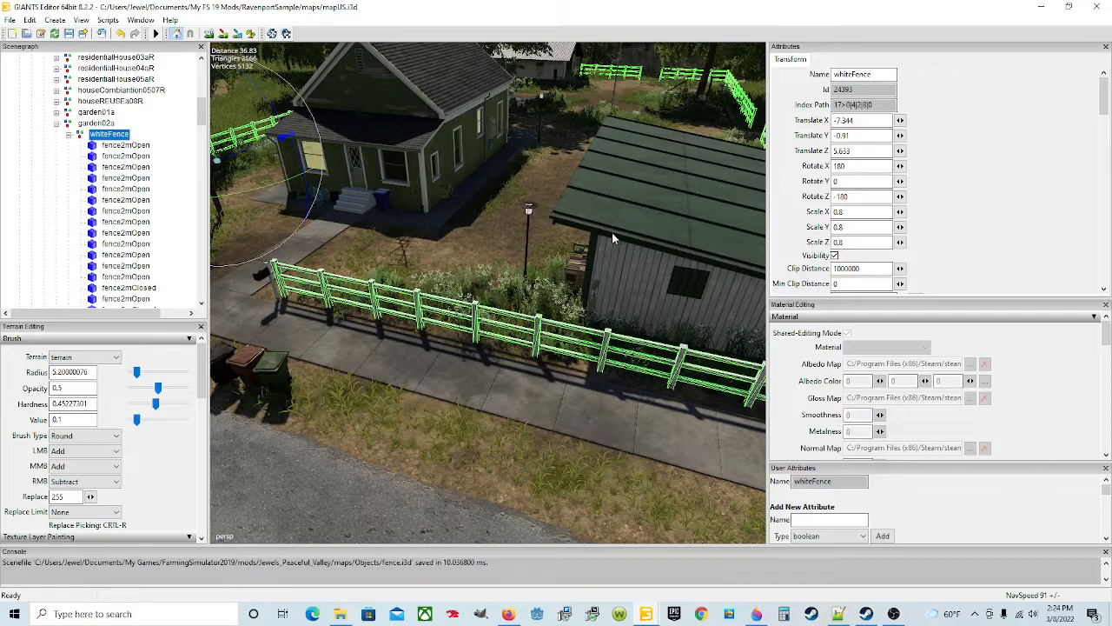
scroll(611, 232, down, 5)
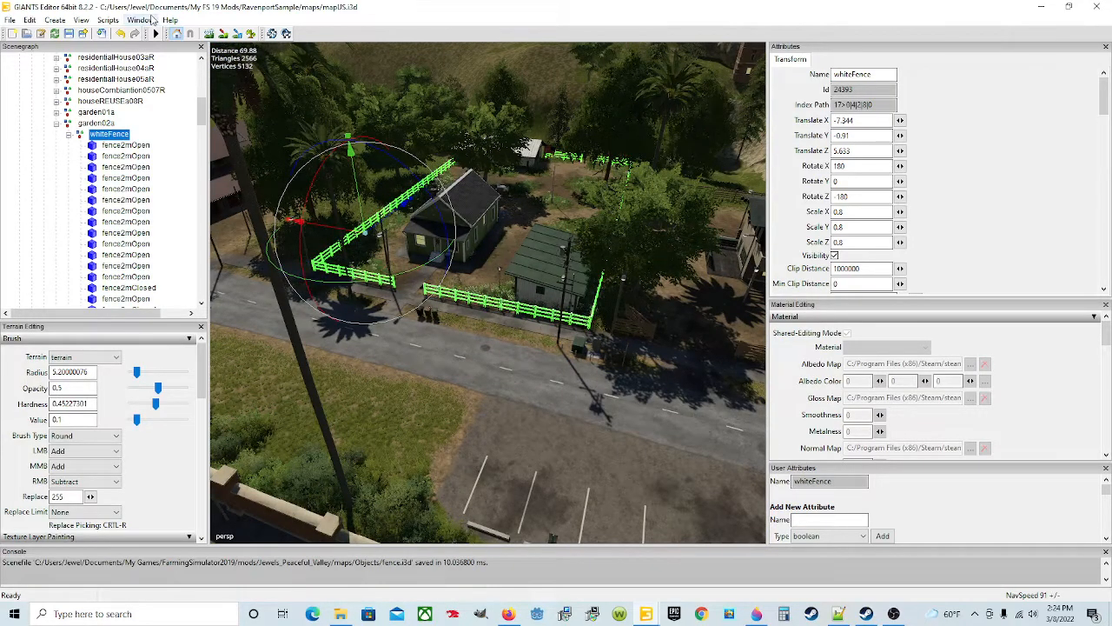
Export the selected fence group with its files as whiteFence into the Jewels_Peaceful_Valley Objects folder, keeping game relative paths
click(10, 19)
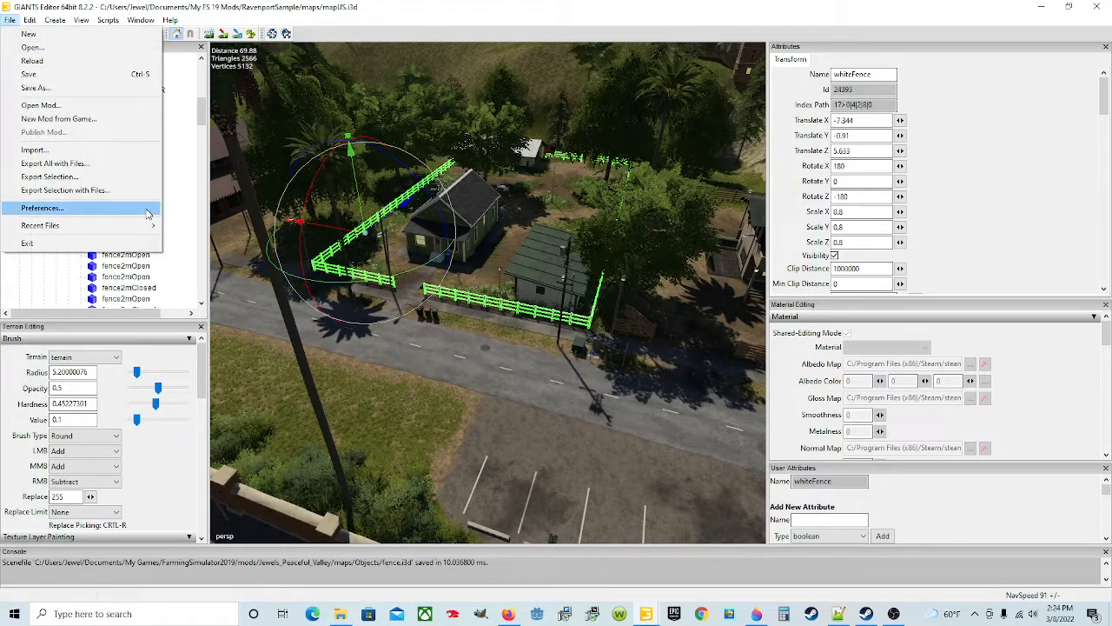
click(80, 189)
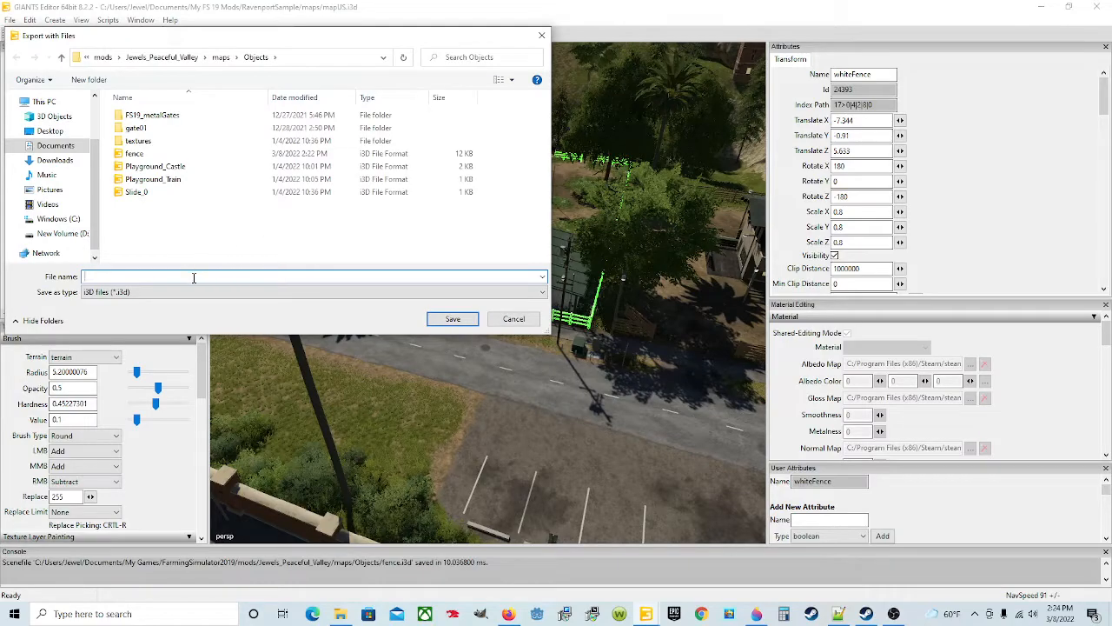
text(whiteFence)
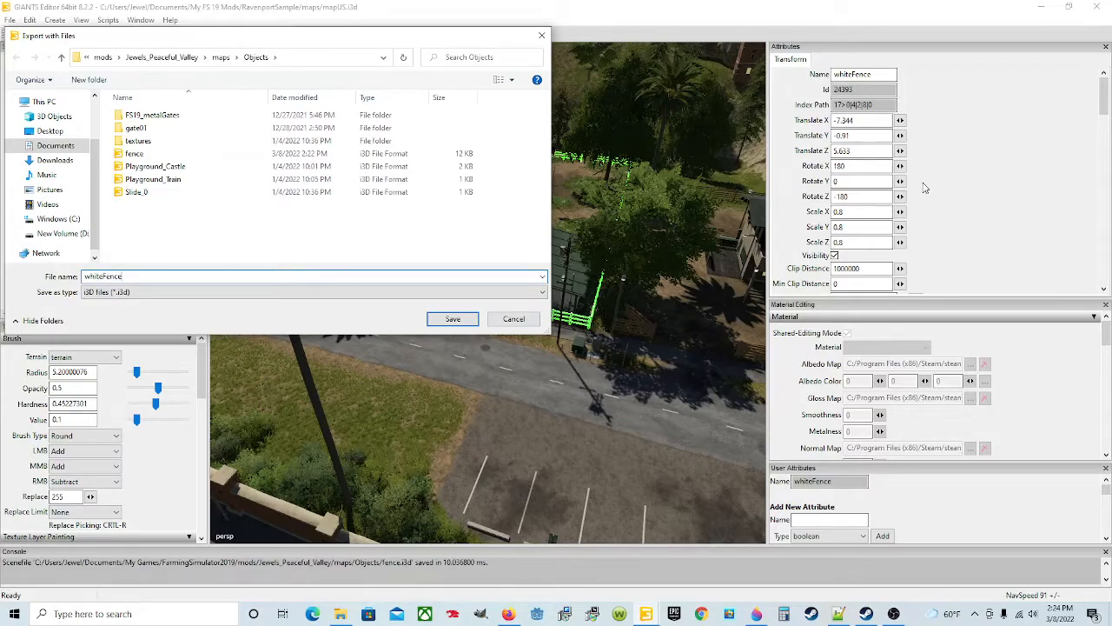
click(452, 320)
click(582, 302)
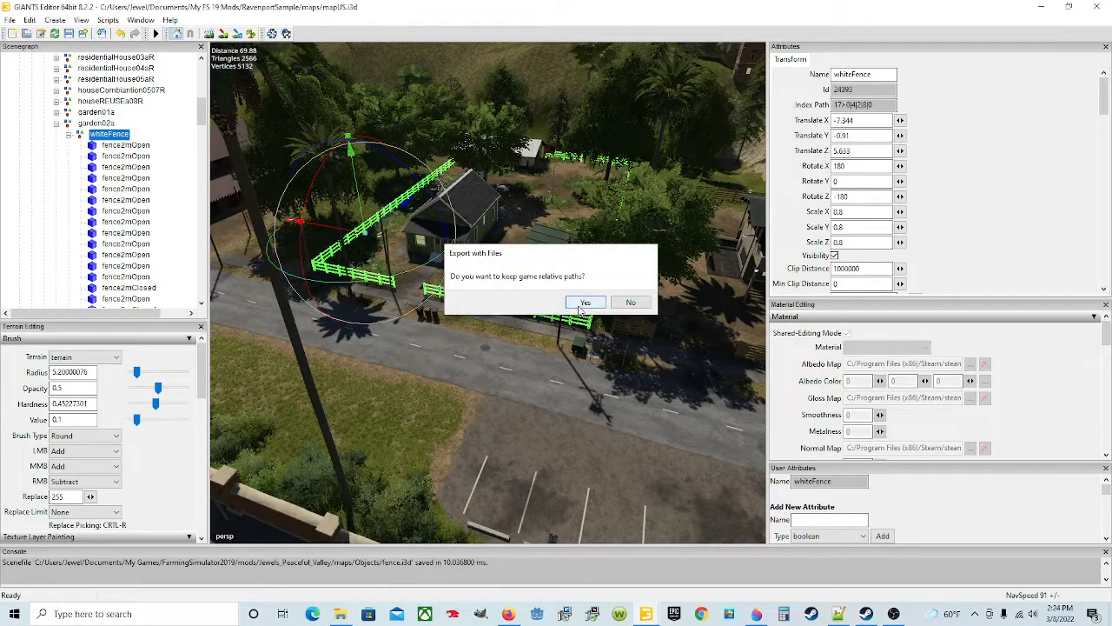
click(569, 302)
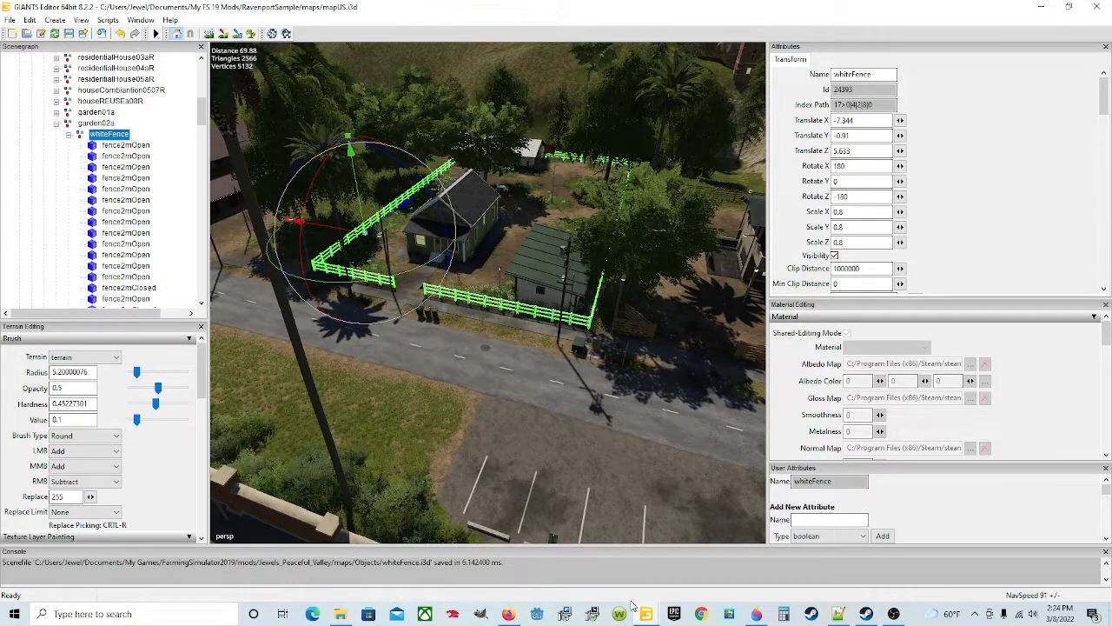
Switch to the editor window with the Jewels_Peaceful_Valley map and import whiteFence.i3d from its Objects folder
mouse_move(646, 613)
click(572, 571)
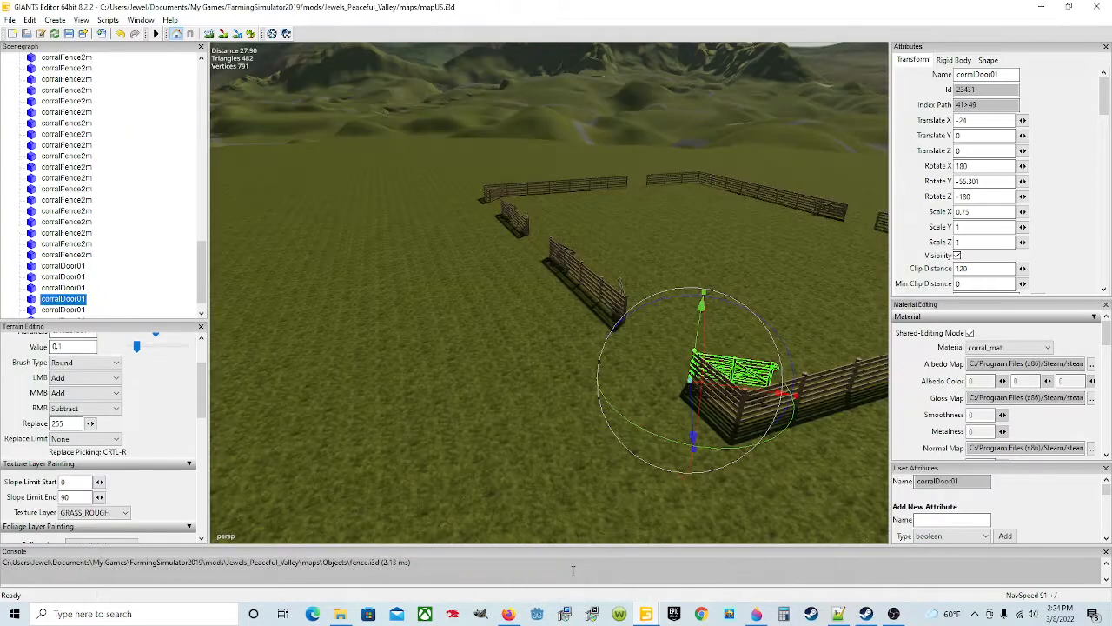
alt+drag(641, 443, 517, 437)
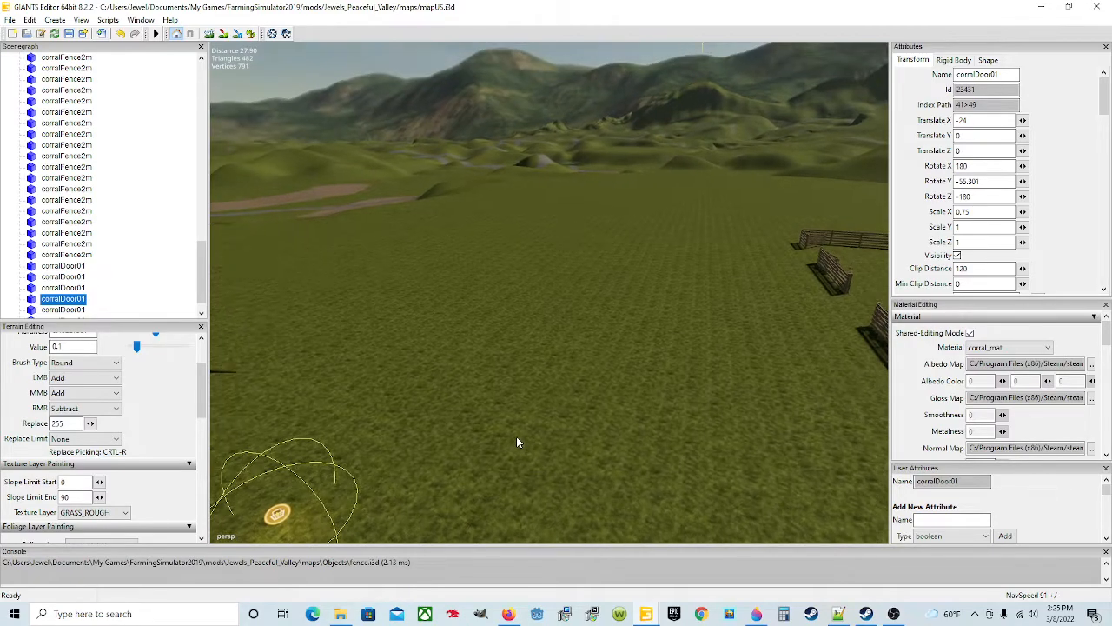
click(12, 19)
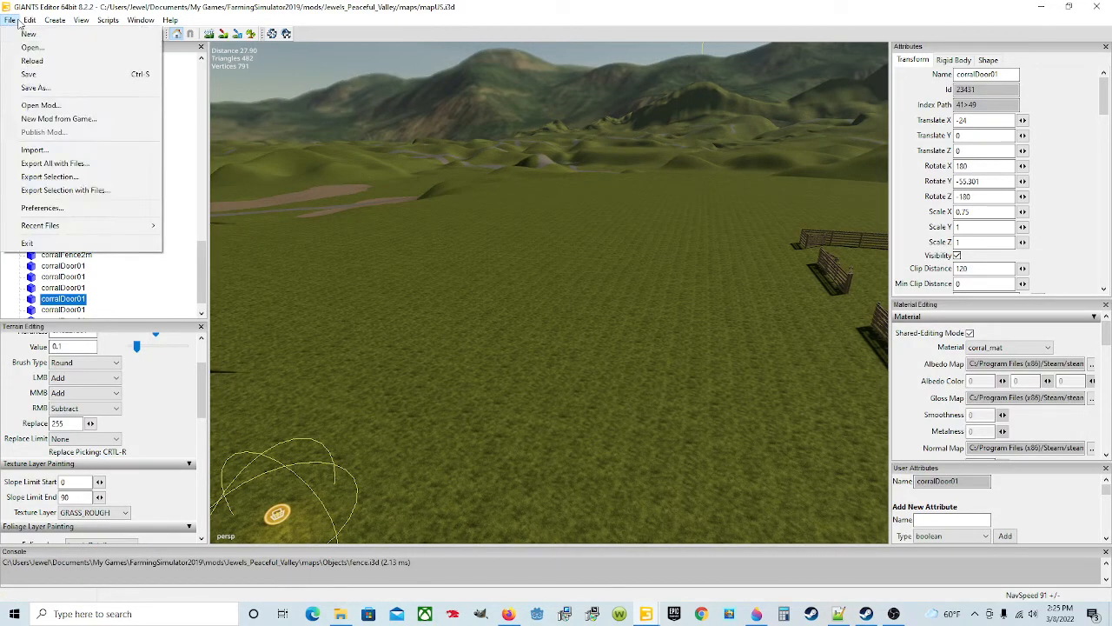
click(52, 149)
click(210, 205)
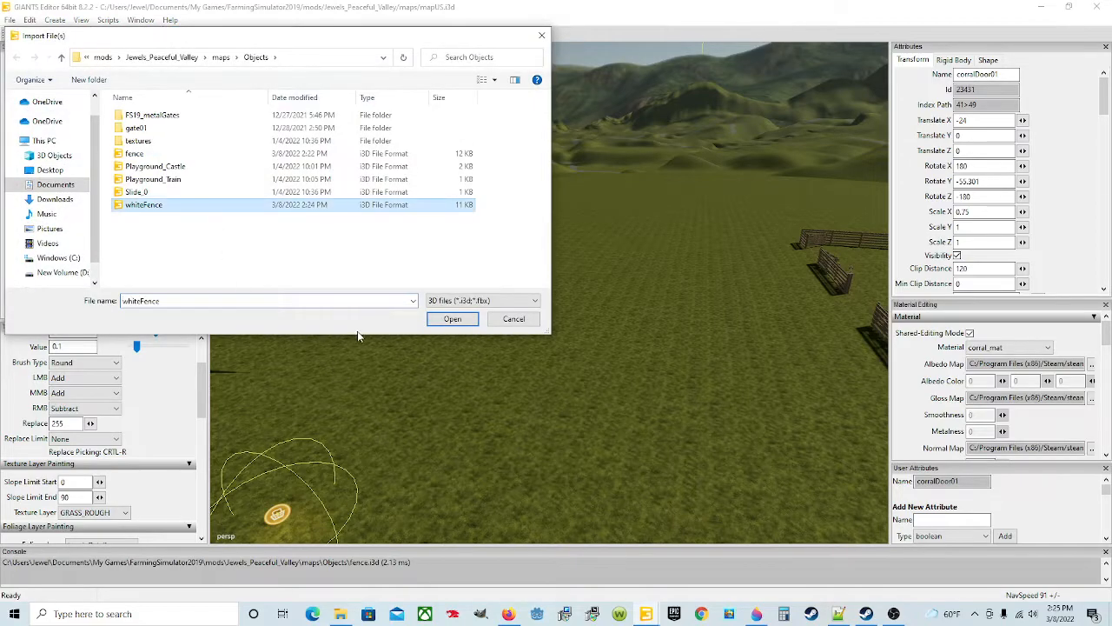
click(450, 320)
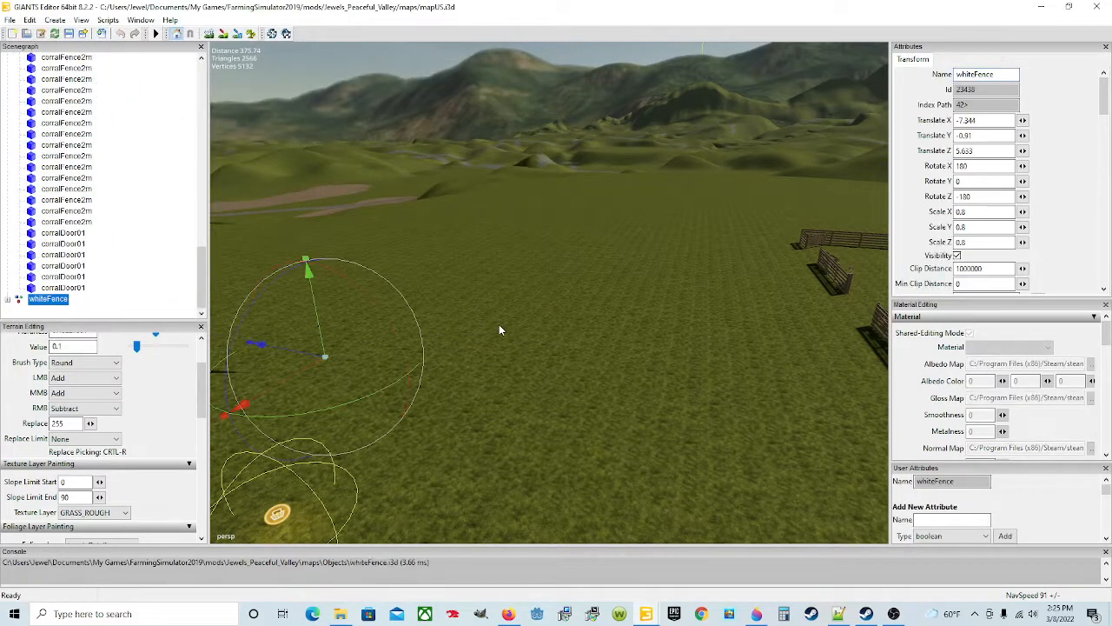
Place the imported white fence on the grass near the corral fence at about X -197.26, Y 142.46, Z 245.79
key(ctrl+b)
click(511, 300)
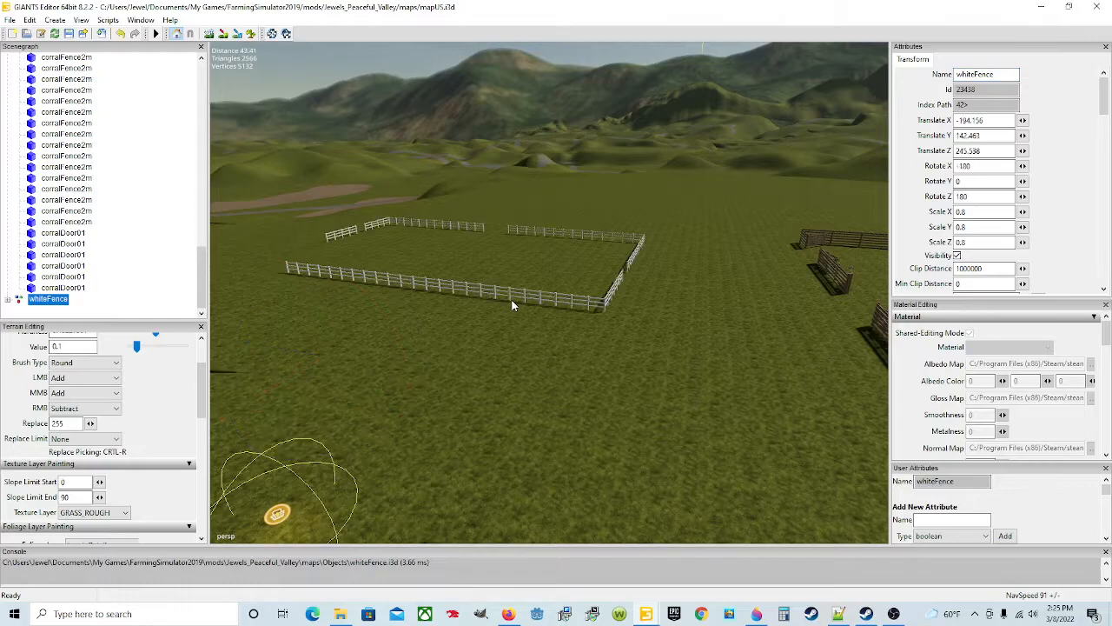
click(498, 312)
Examine the placed white fence, its position relative to the corral fence, and the surrounding fields and red buildings
scroll(461, 309, up, 4)
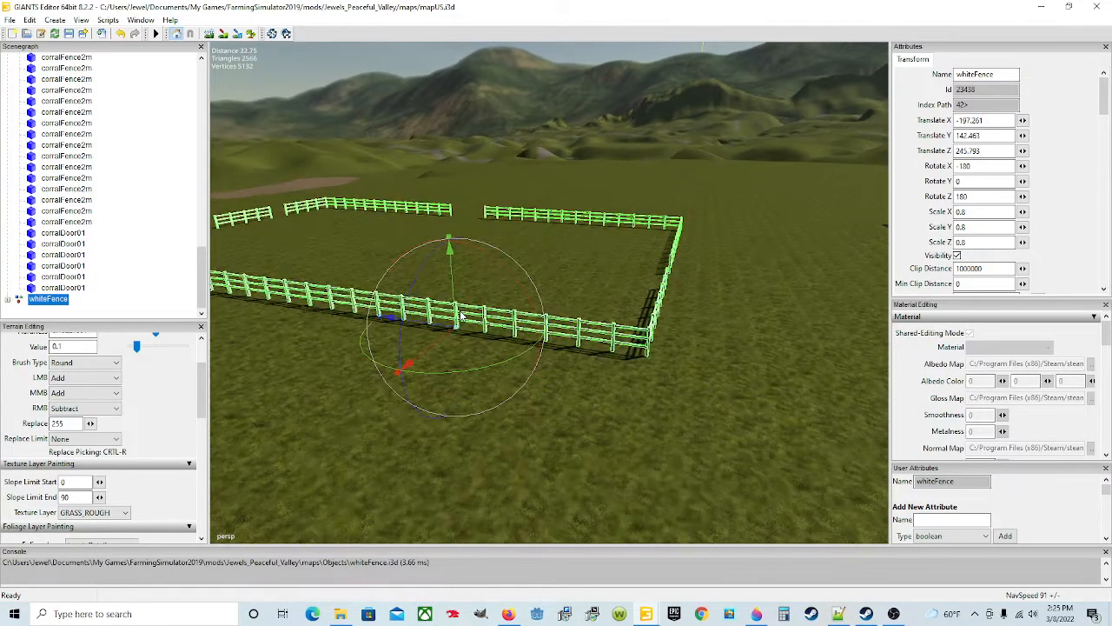
scroll(482, 358, down, 8)
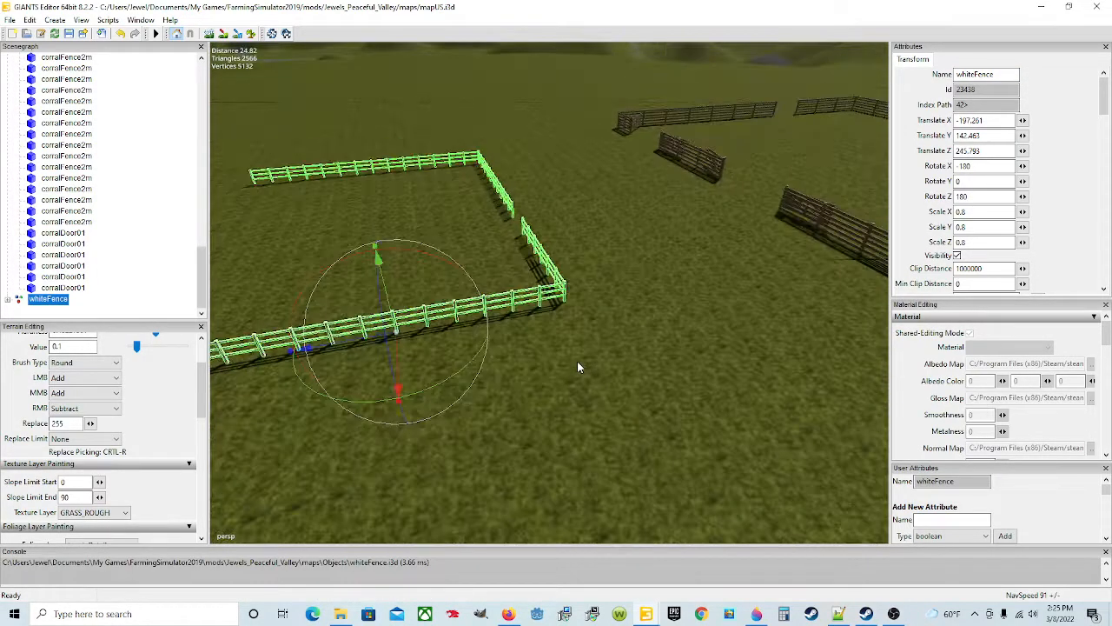
alt+drag(477, 315, 899, 249)
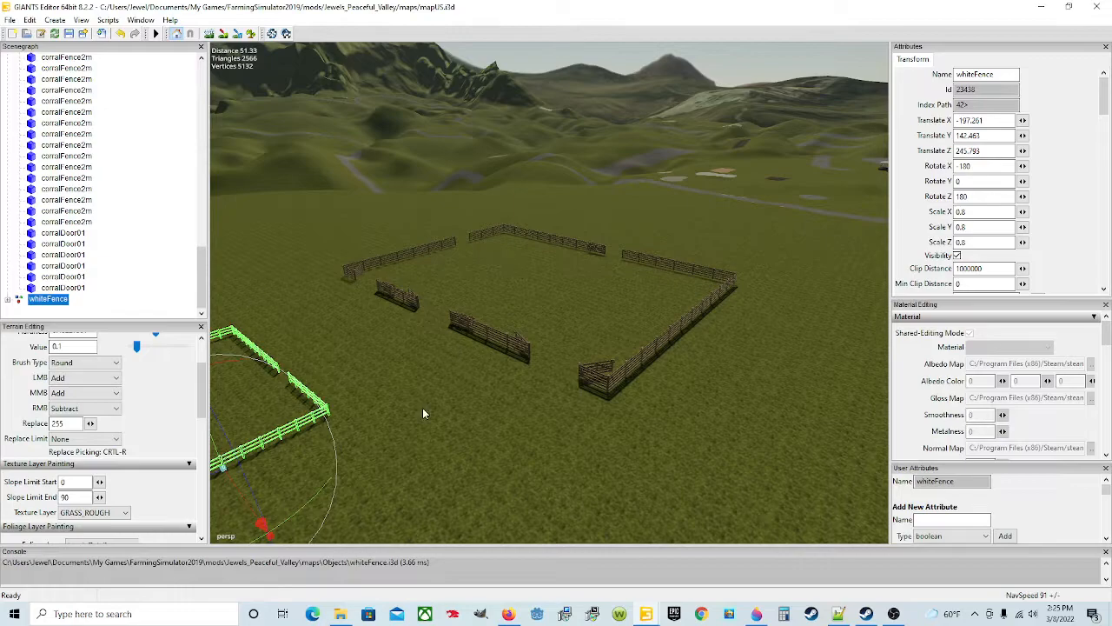
alt+drag(550, 458, 704, 451)
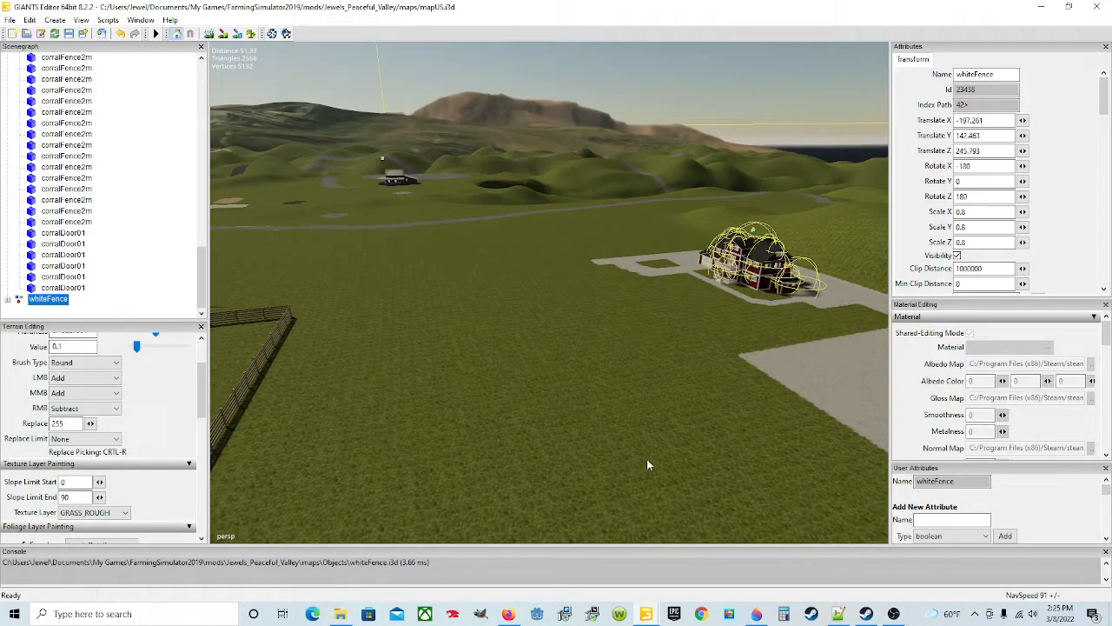
alt+drag(497, 408, 602, 430)
alt+drag(486, 438, 704, 450)
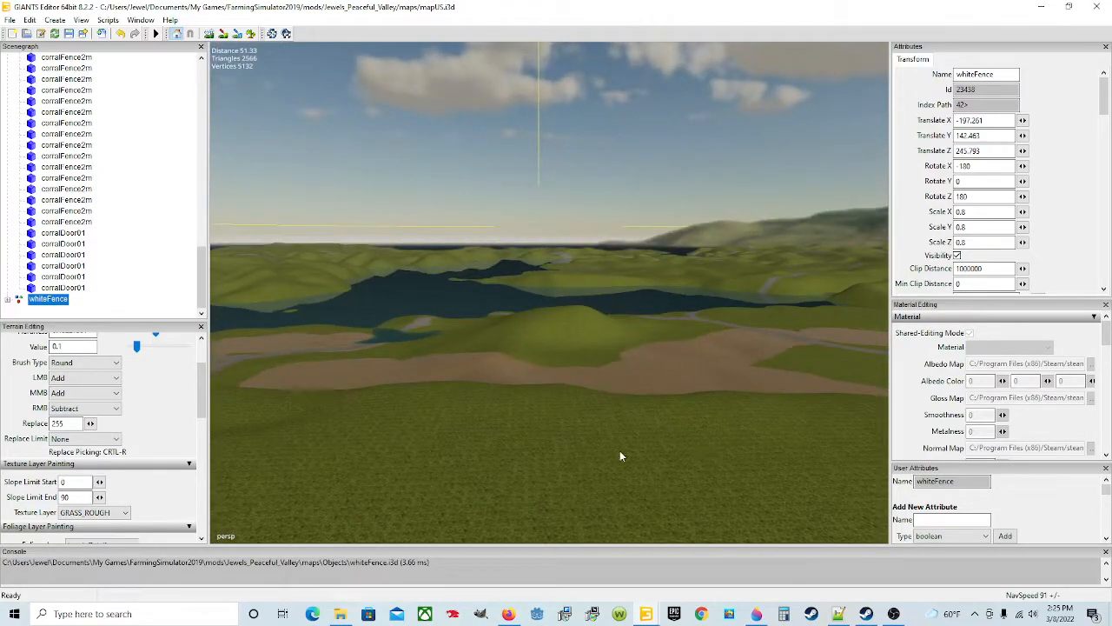
alt+drag(708, 385, 380, 425)
alt+drag(491, 414, 363, 374)
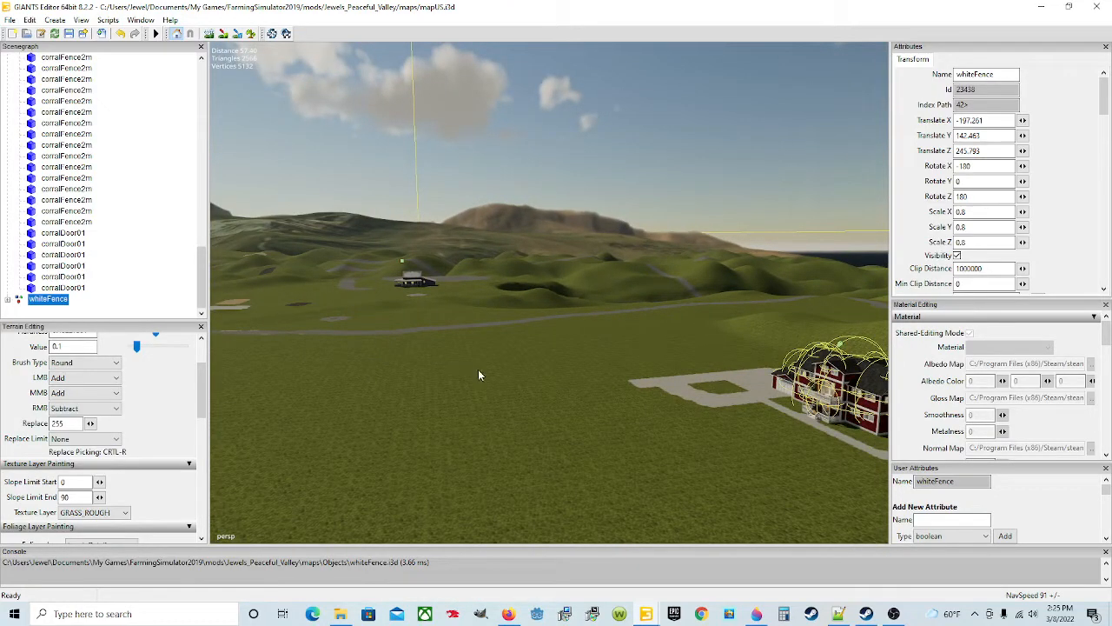
alt+drag(470, 351, 530, 371)
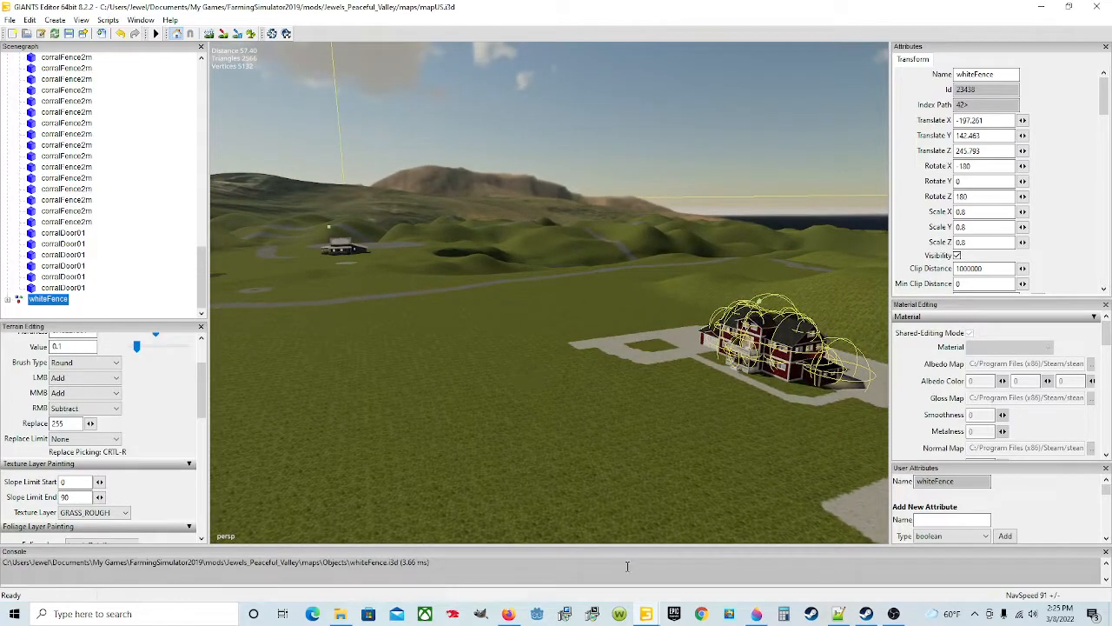
Switch to the RavenportSample map window and select the flagPole01 with the American flag at the street corner
mouse_move(647, 613)
click(673, 549)
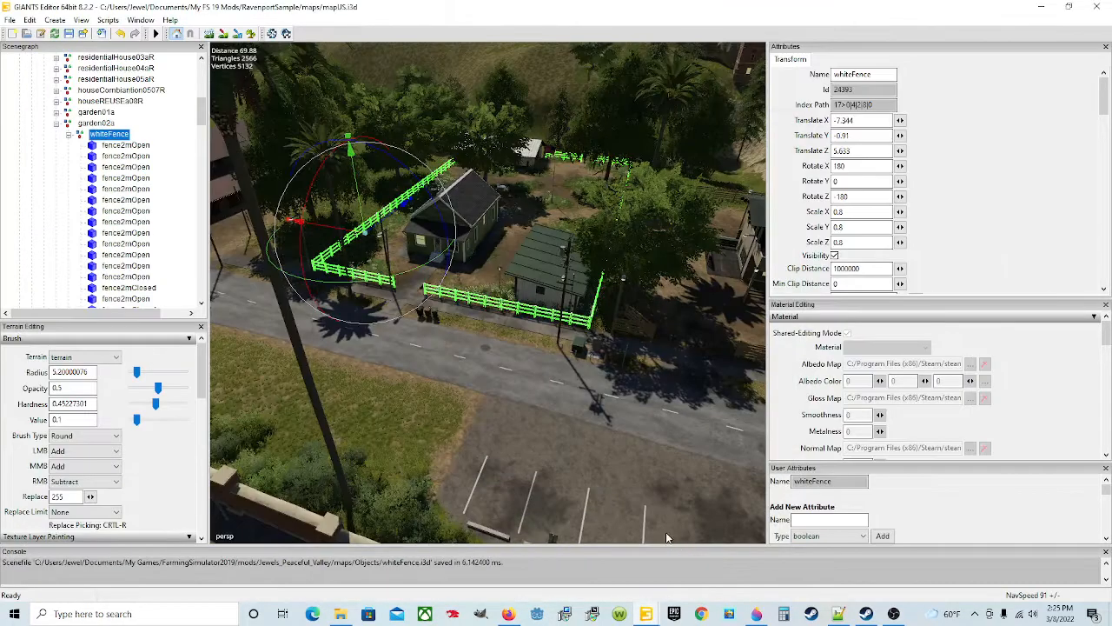
alt+drag(475, 404, 565, 406)
alt+drag(479, 434, 570, 380)
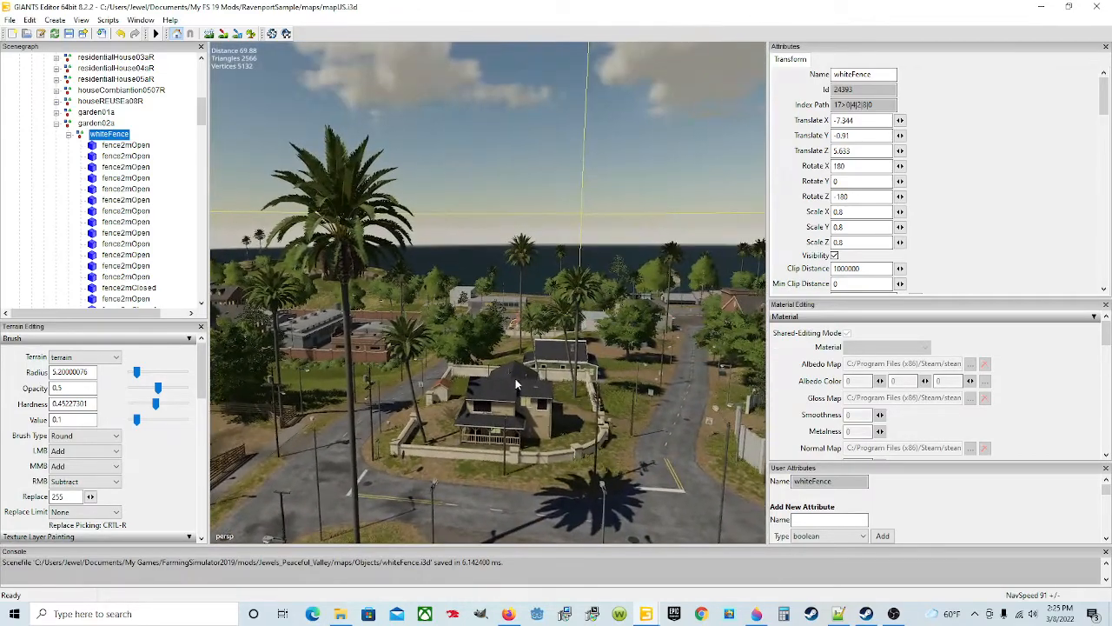
scroll(505, 379, up, 3)
scroll(504, 378, up, 10)
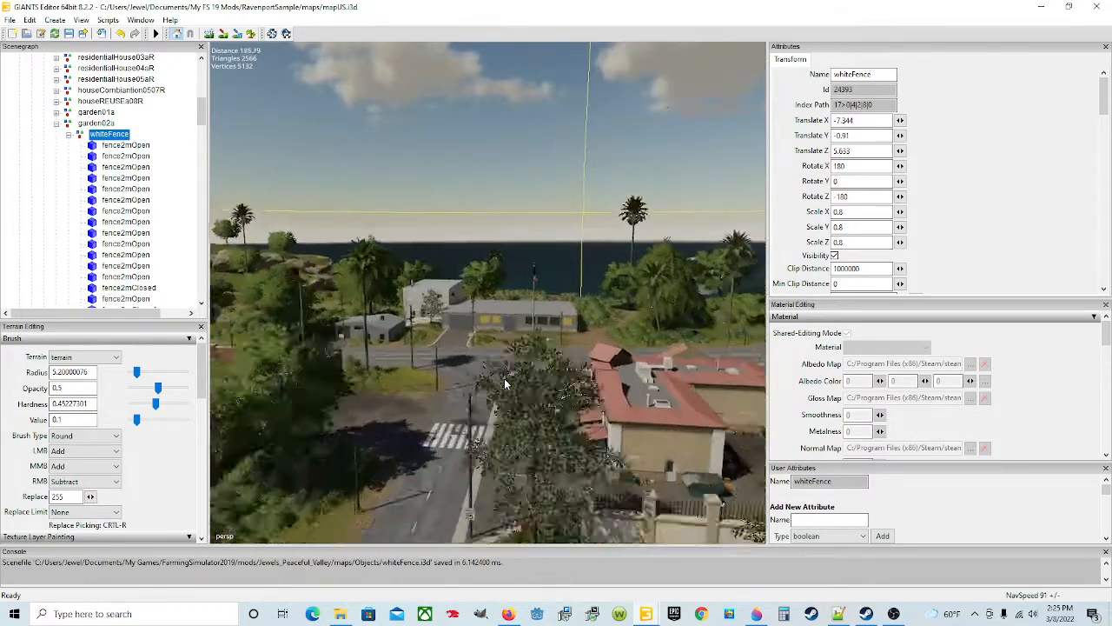
alt+drag(481, 383, 612, 421)
scroll(498, 393, up, 3)
scroll(603, 426, down, 3)
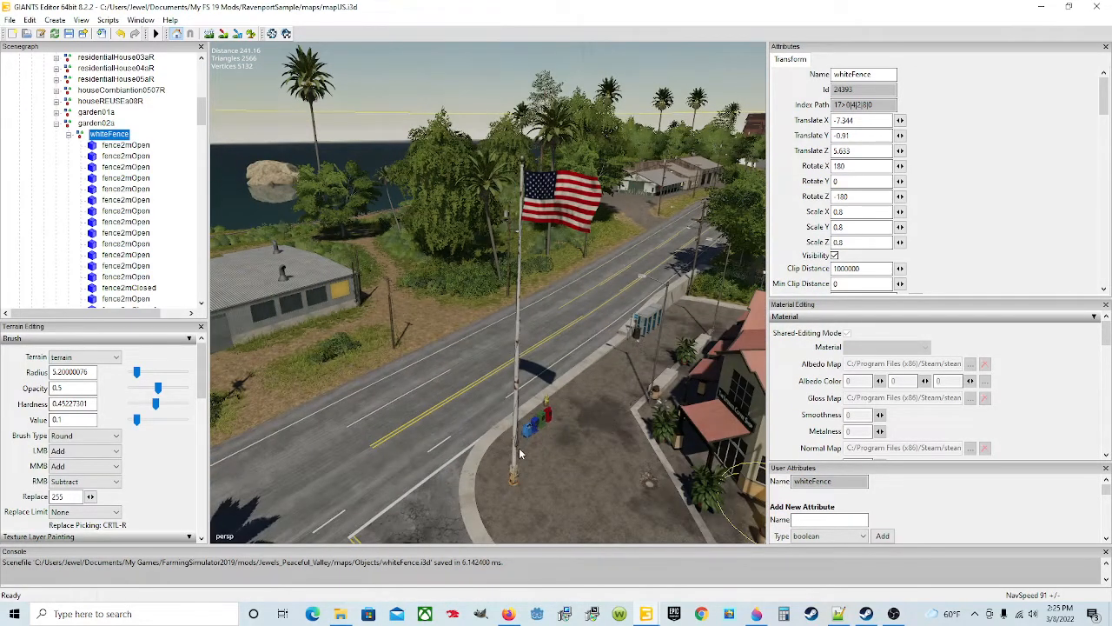
click(513, 470)
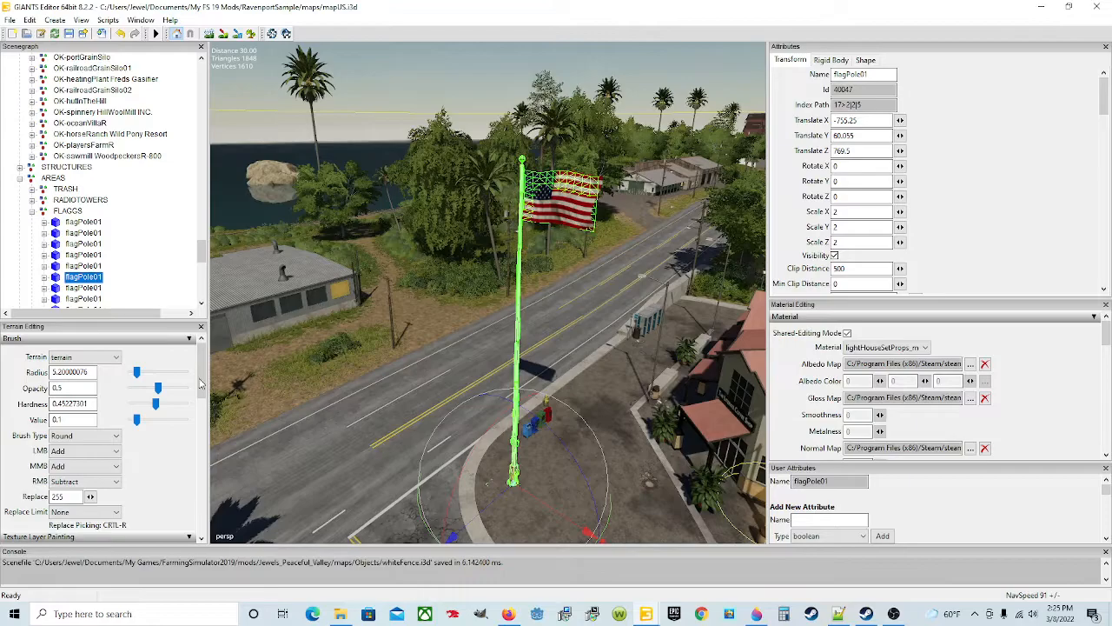
Select the FLAGGS group containing the flagpole and examine how its flagpoles are spread across the town
click(71, 213)
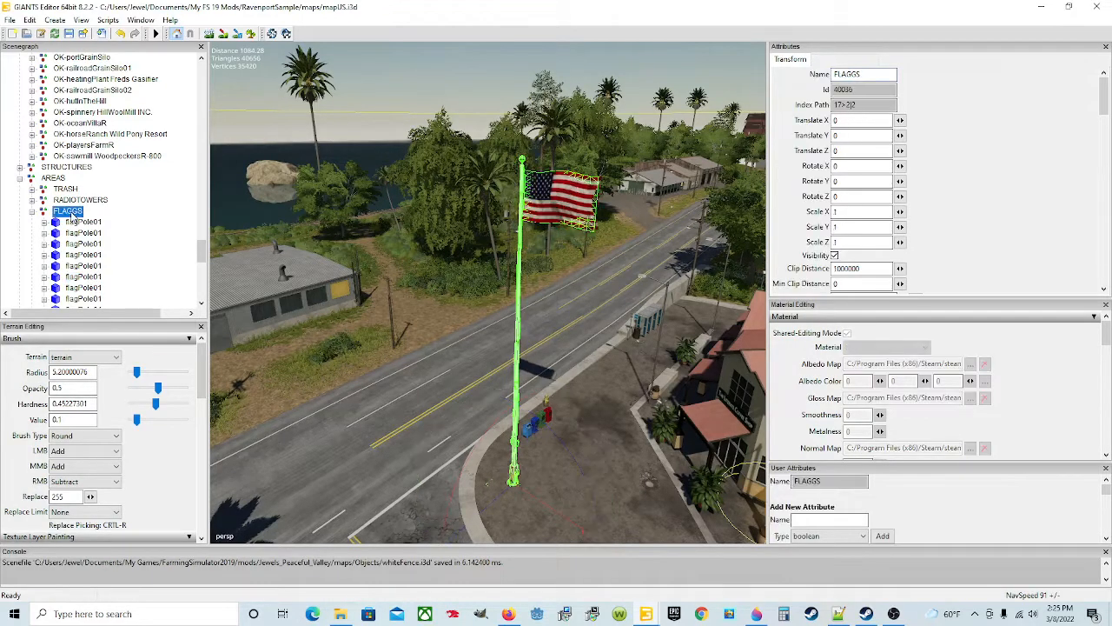
alt+drag(311, 352, 602, 332)
scroll(584, 339, down, 3)
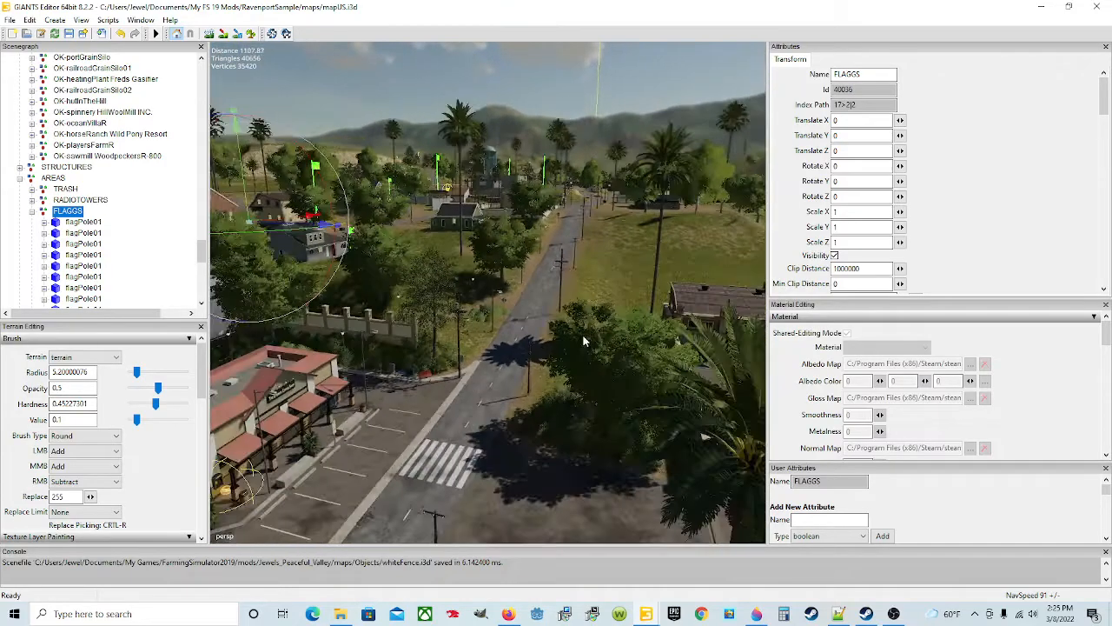
alt+drag(515, 321, 486, 305)
scroll(497, 379, down, 4)
scroll(135, 265, down, 6)
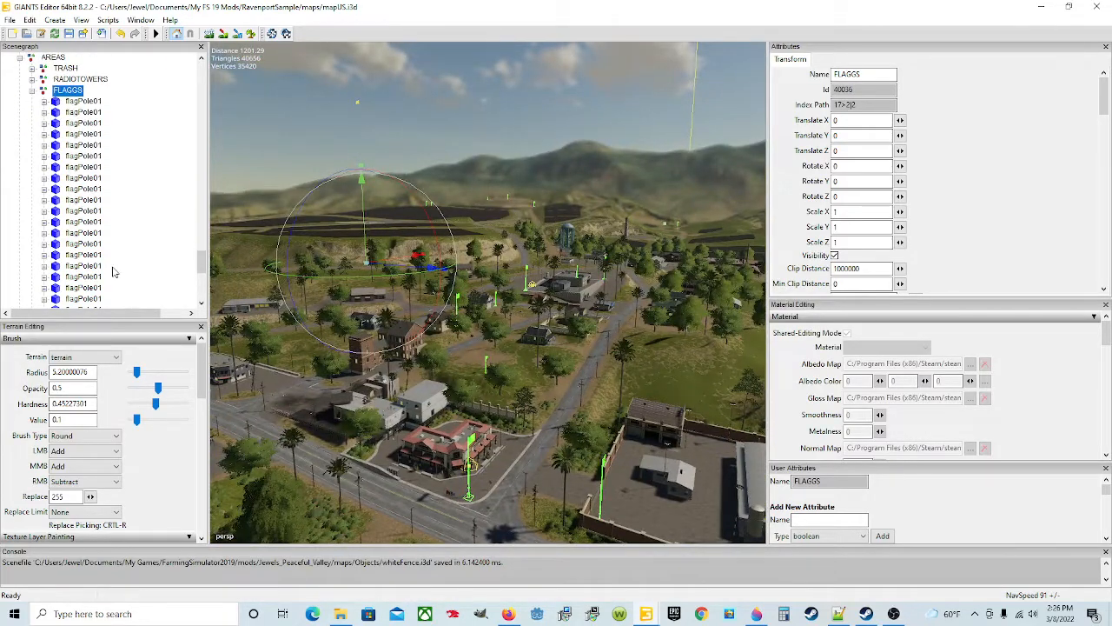
Examine the flagpole by the corner coffee shop, the one by the walled yard, and the flagPole01 entries in the FLAGGS group
scroll(135, 265, up, 3)
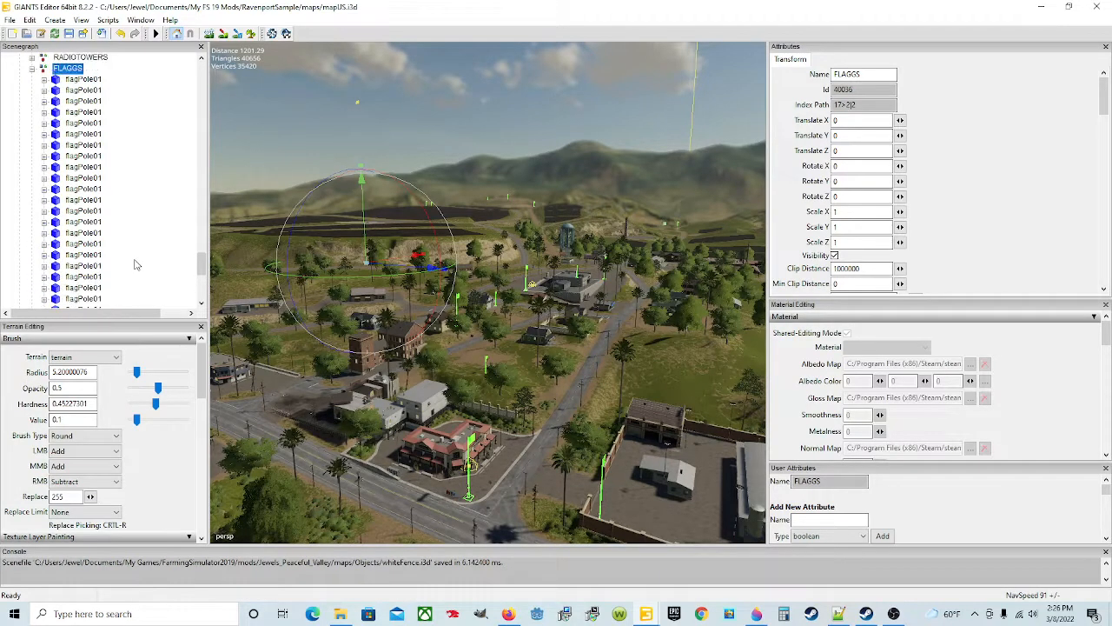
scroll(134, 265, down, 1)
scroll(134, 265, up, 5)
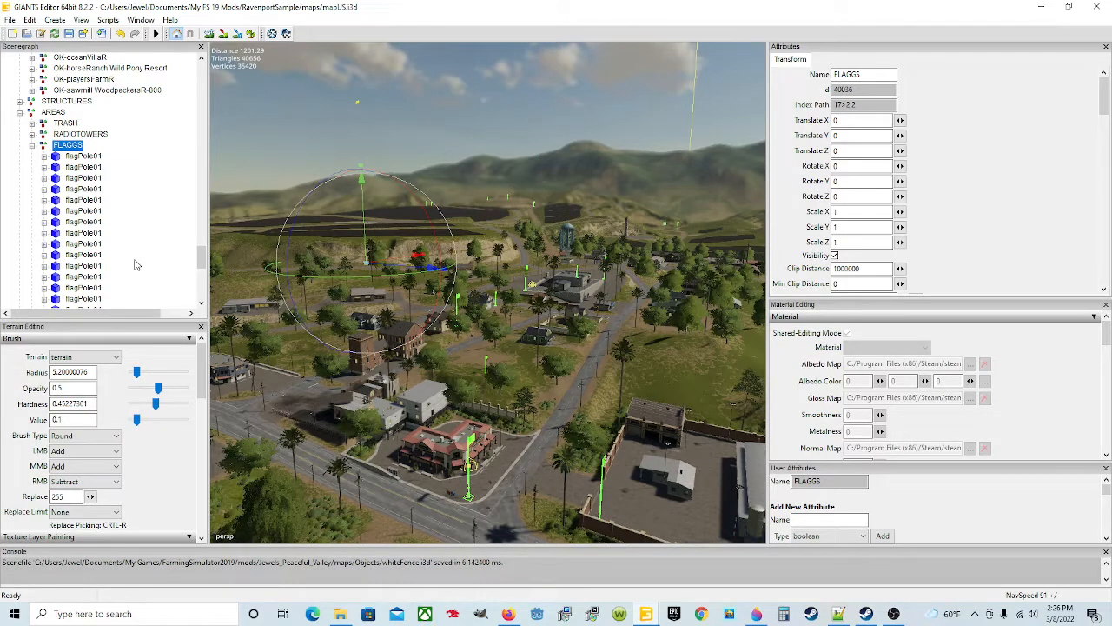
alt+drag(442, 419, 475, 443)
scroll(474, 423, up, 6)
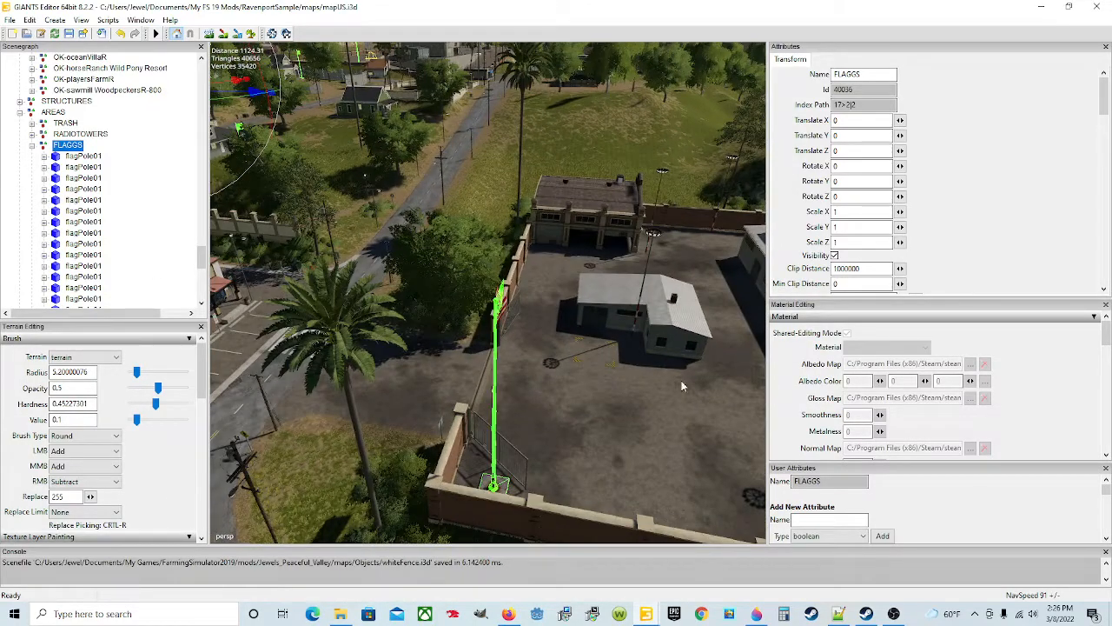
alt+drag(528, 407, 465, 429)
scroll(399, 382, up, 4)
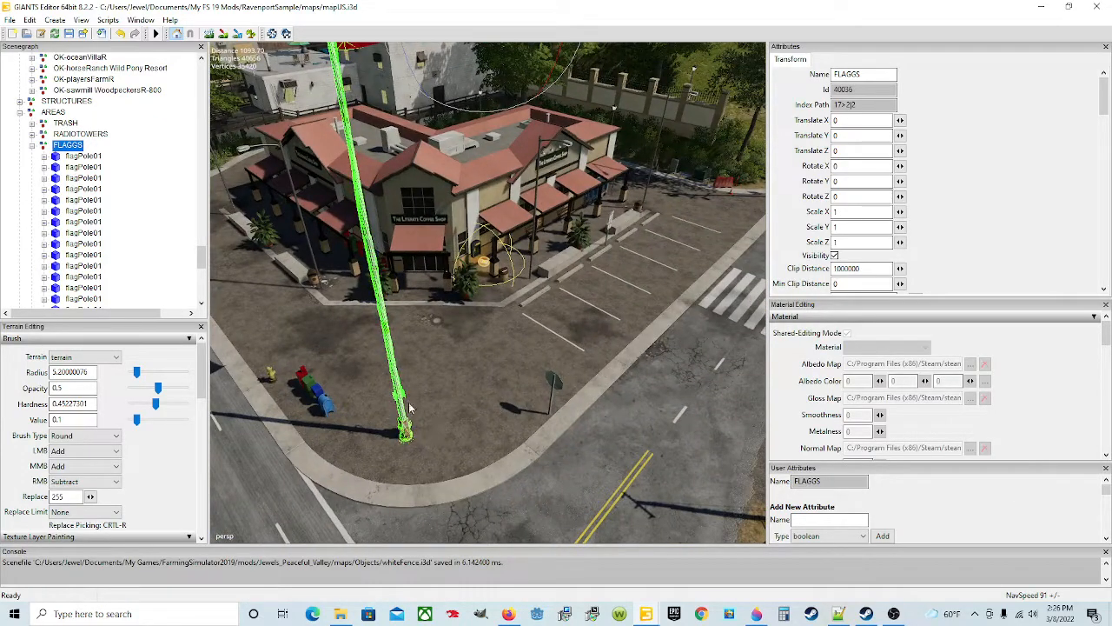
scroll(410, 417, down, 3)
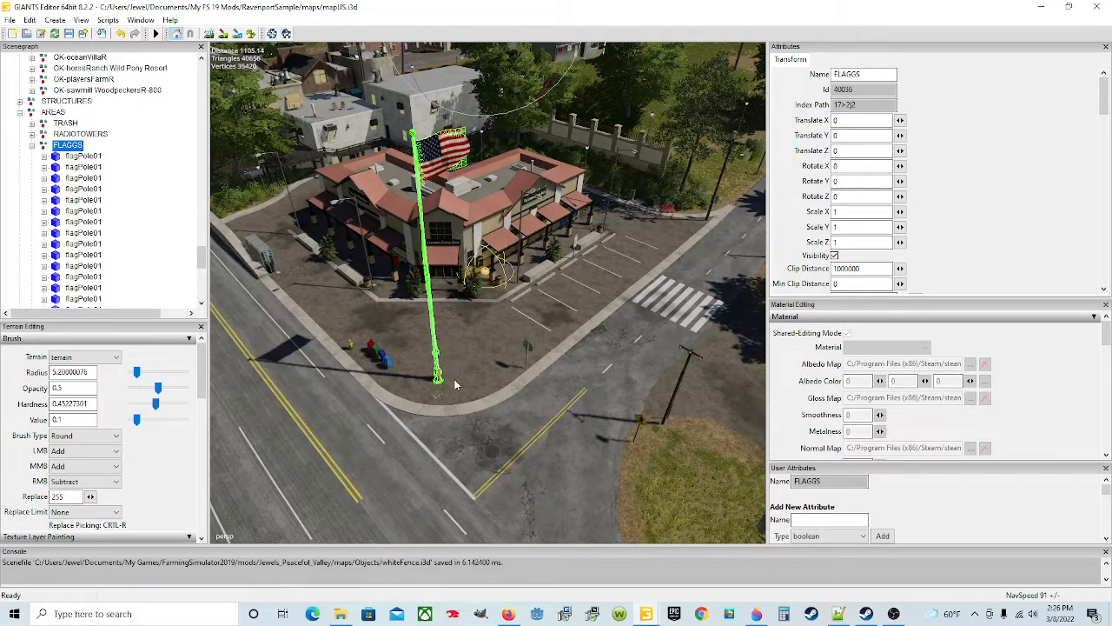
scroll(148, 196, down, 5)
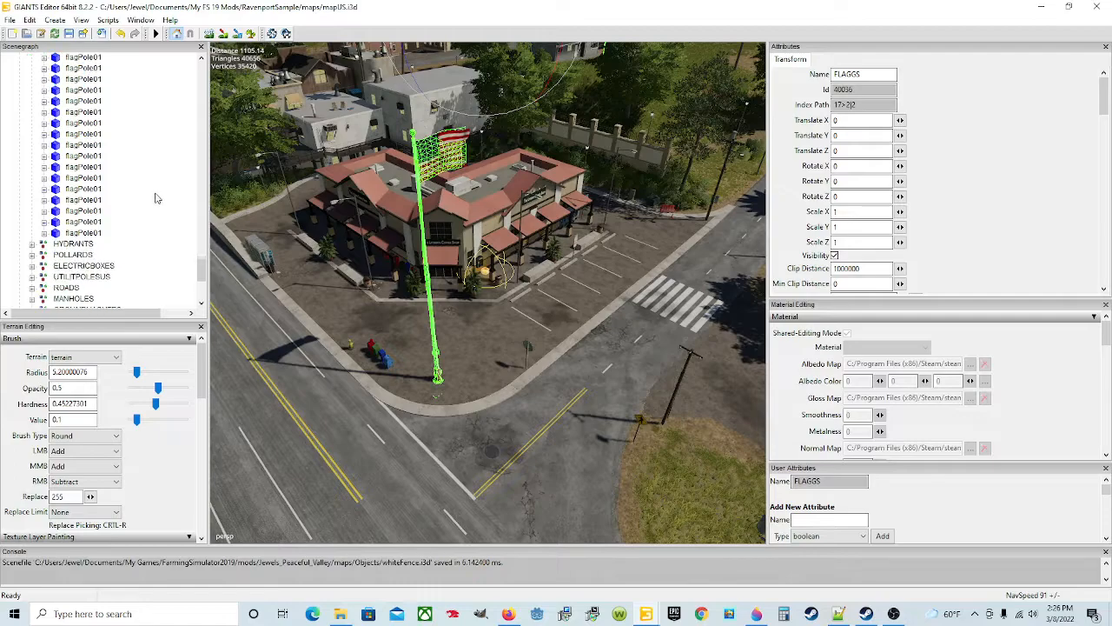
scroll(139, 205, up, 8)
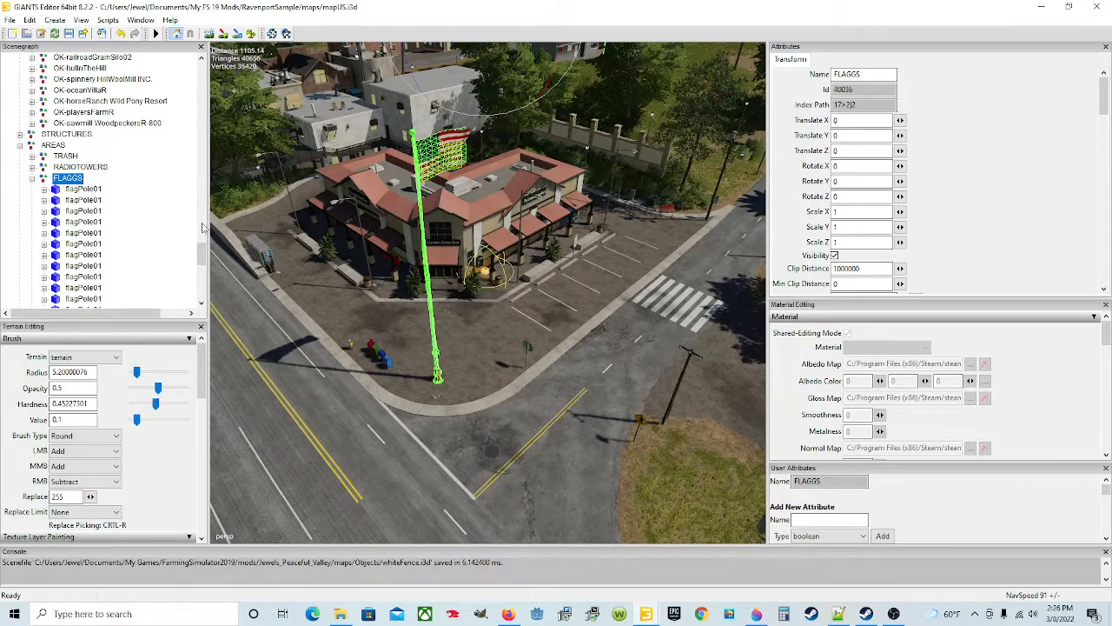
Export the selected FLAGGS group with its files as FLAGGS into the Objects folder of Jewels_Peaceful_Valley
click(10, 19)
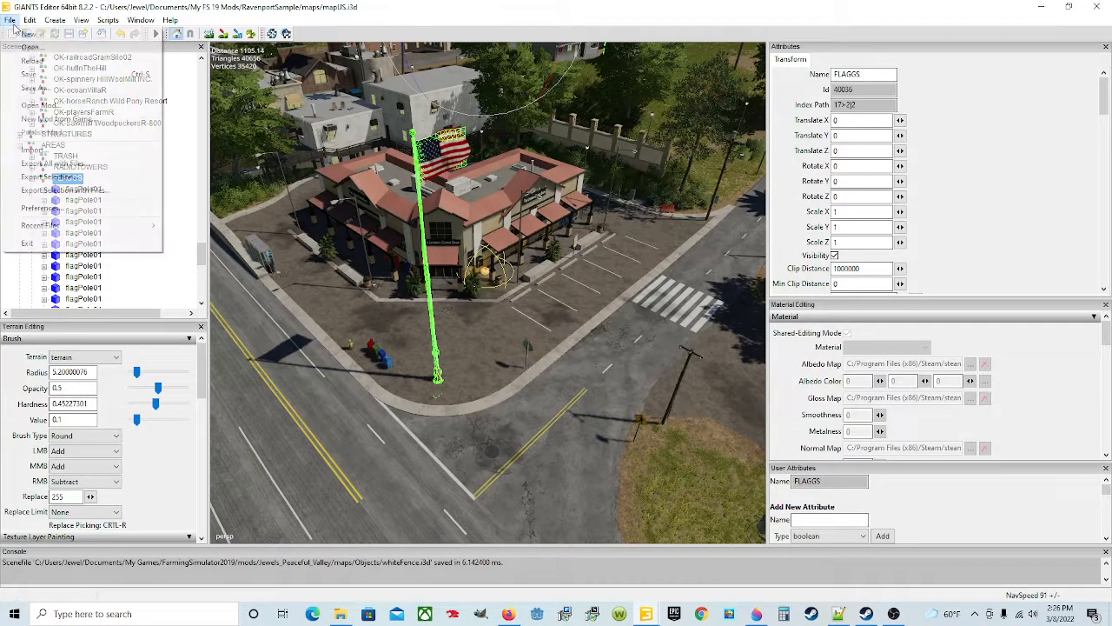
click(60, 189)
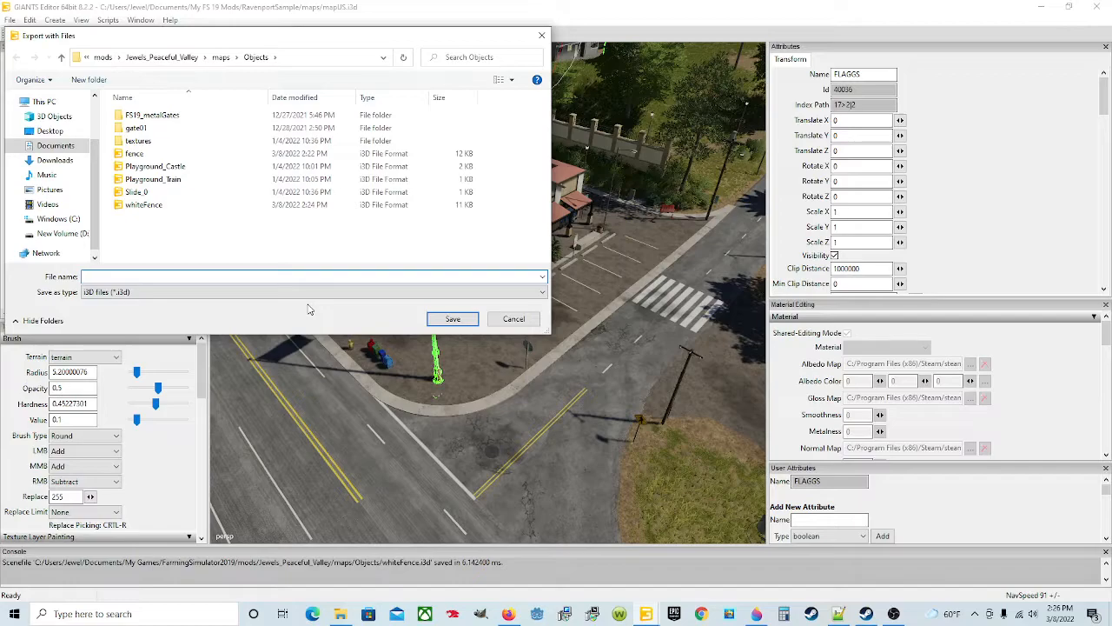
text(FL)
key(BackSpace)
text(LAGGS)
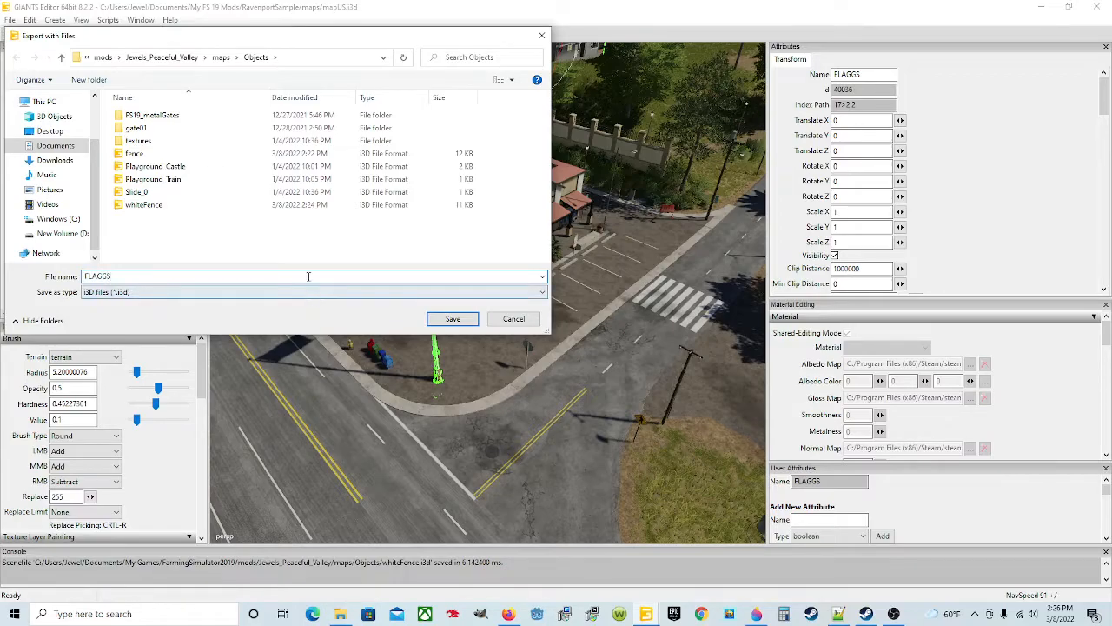
click(436, 320)
click(584, 302)
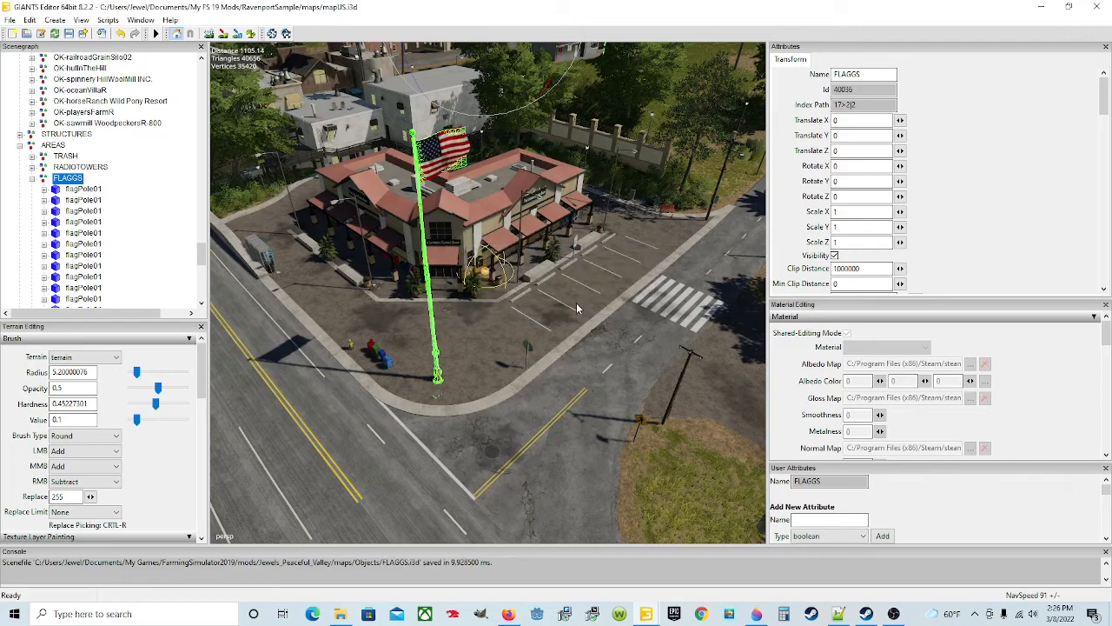
Switch to the Jewels_Peaceful_Valley map window and import FLAGGS.i3d from the Objects folder
mouse_move(657, 608)
click(584, 564)
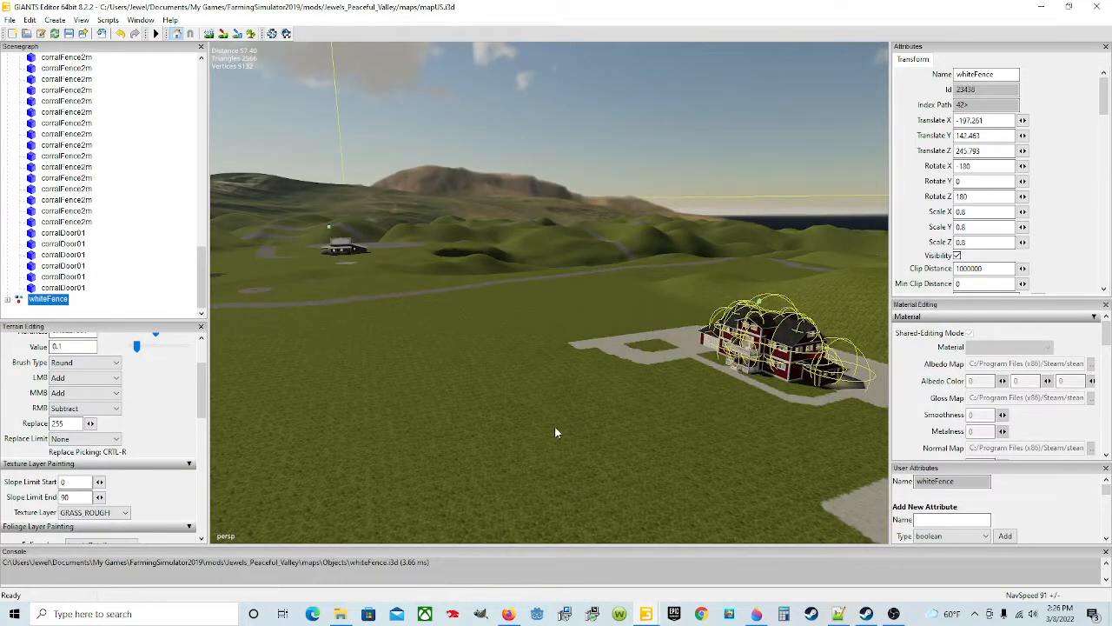
click(10, 20)
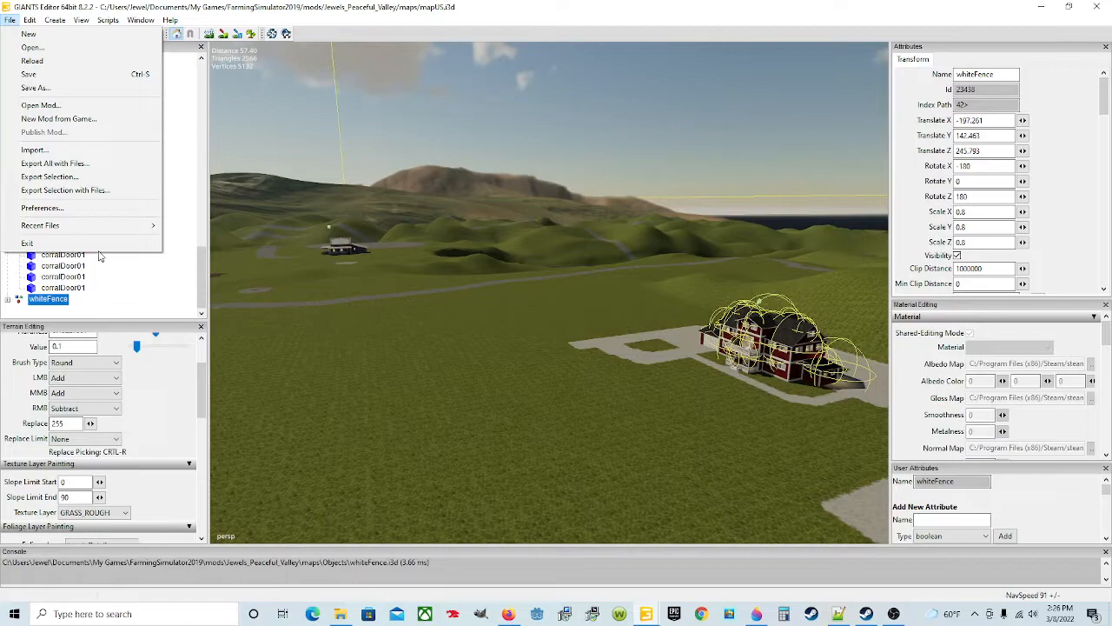
click(73, 151)
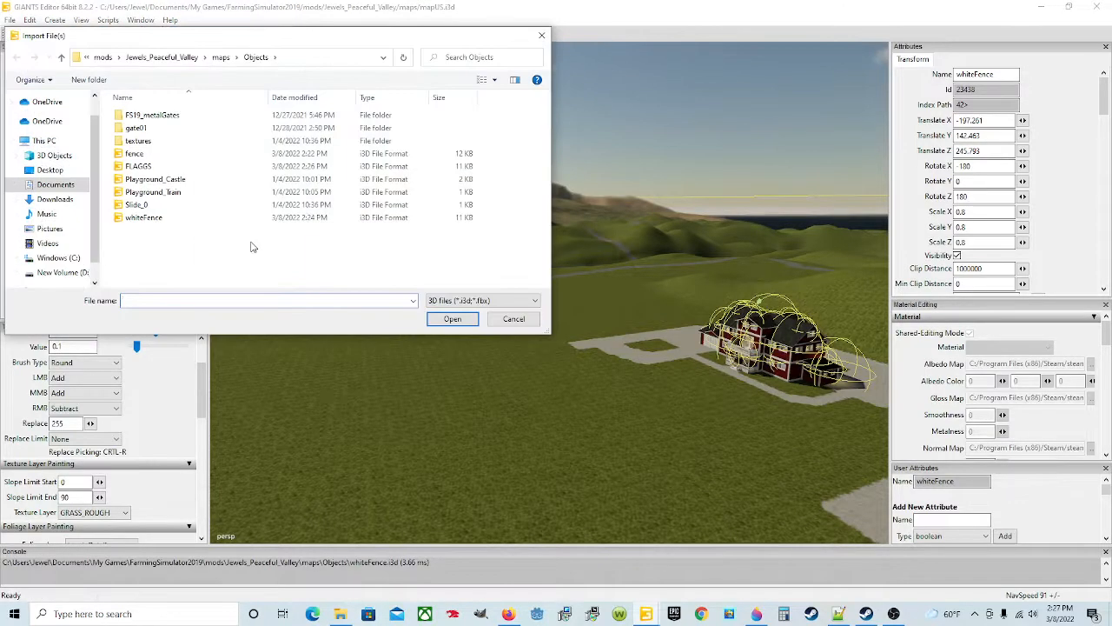
click(160, 165)
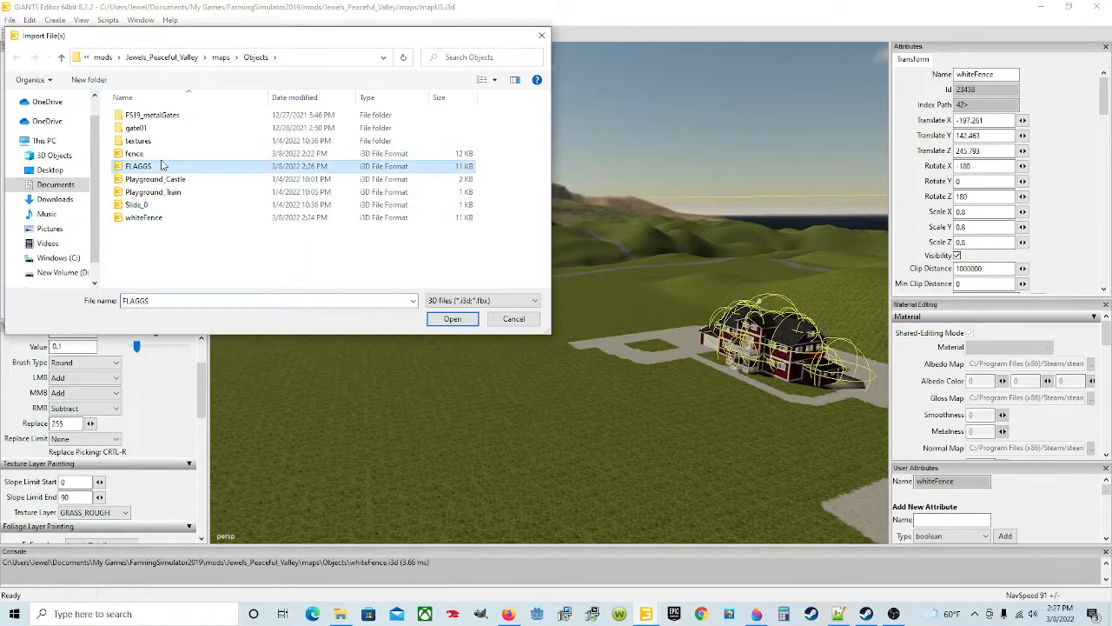
click(450, 318)
scroll(132, 279, down, 1)
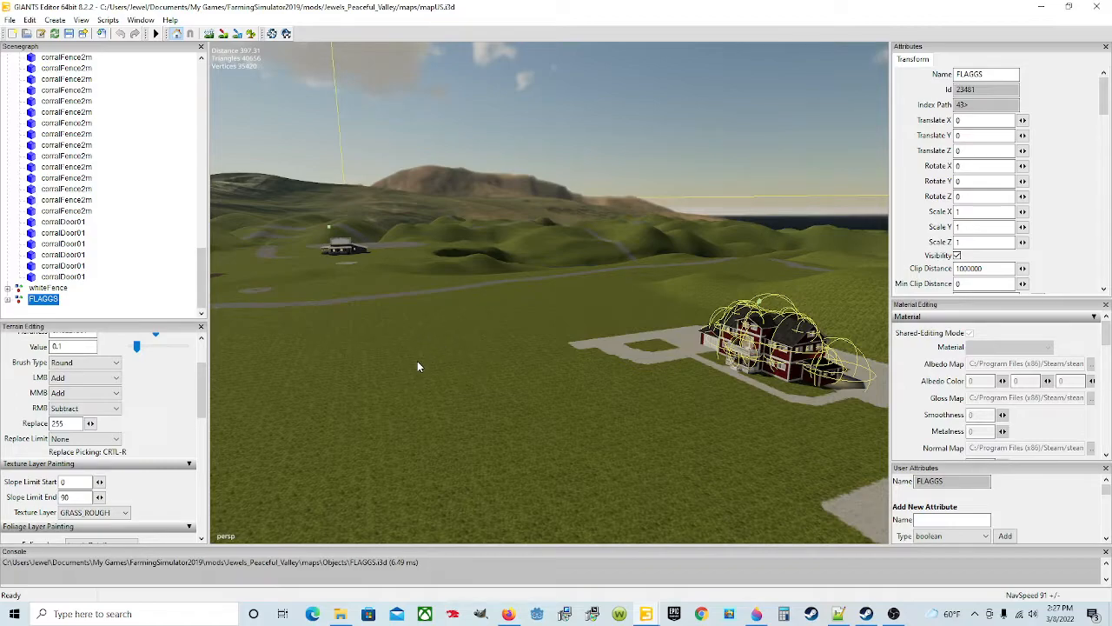
Place the imported FLAGGS group on the grass near the corral fence at about X -247.3, Y 142.46, Z 317.72
ctrl+shift+click(390, 374)
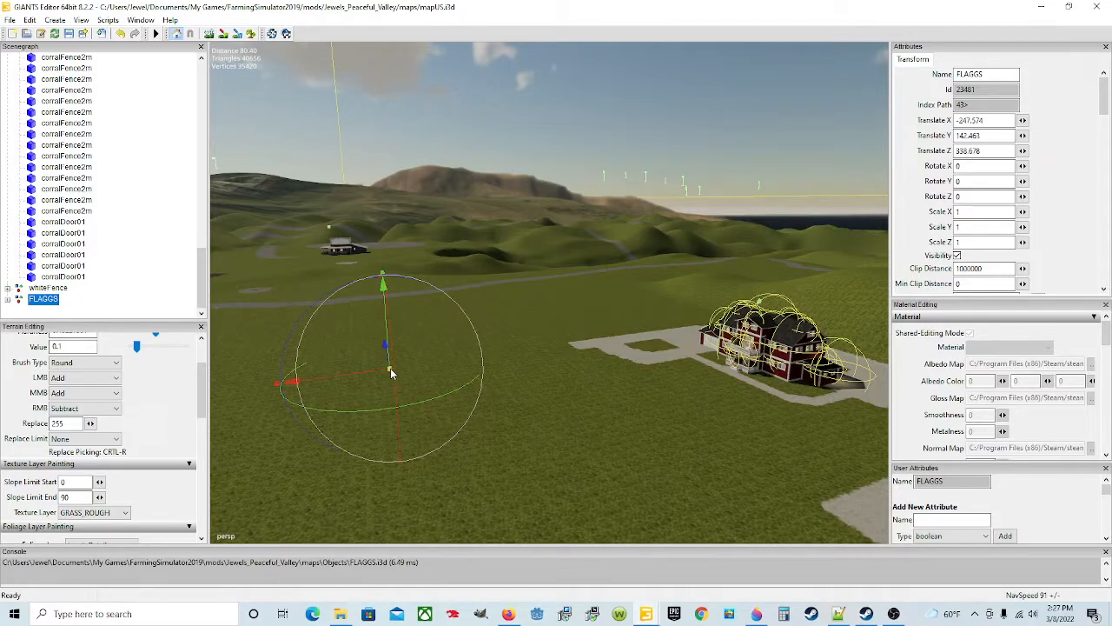
click(473, 388)
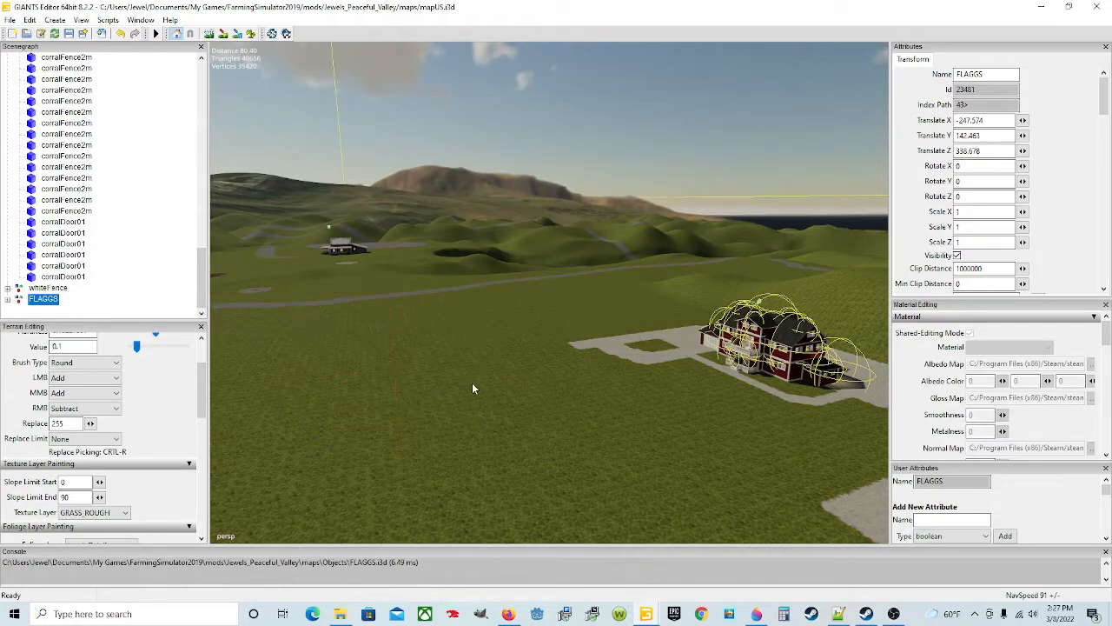
ctrl+shift+click(397, 423)
alt+drag(640, 383, 587, 323)
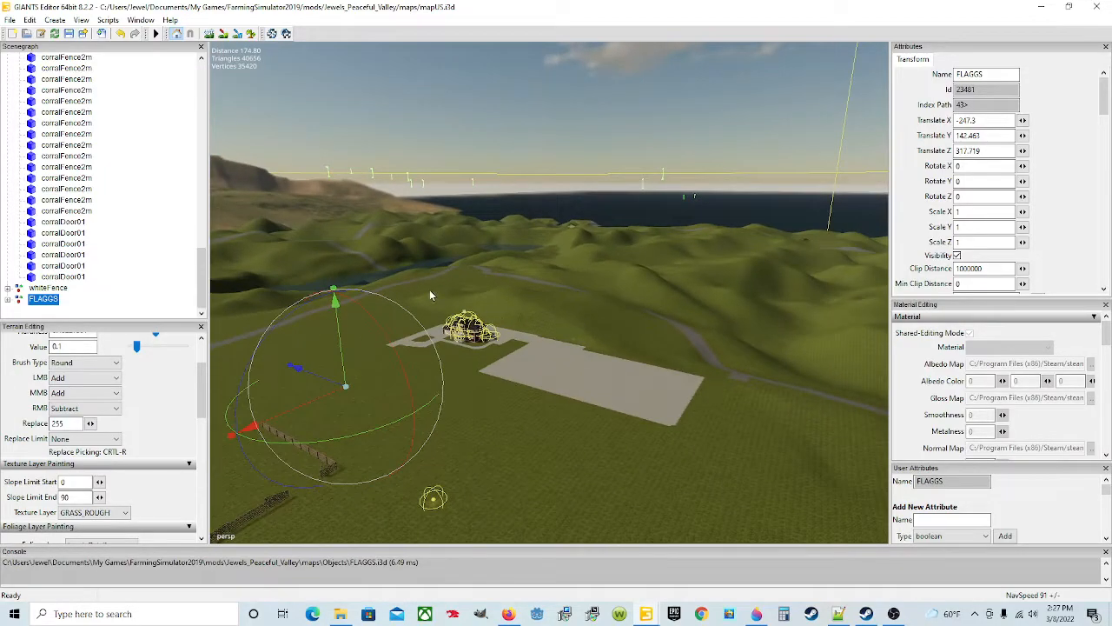
Expand the FLAGGS group and place its first flagPole01 on the grass at about X -4.29, Y 0, Z -20.4
click(18, 299)
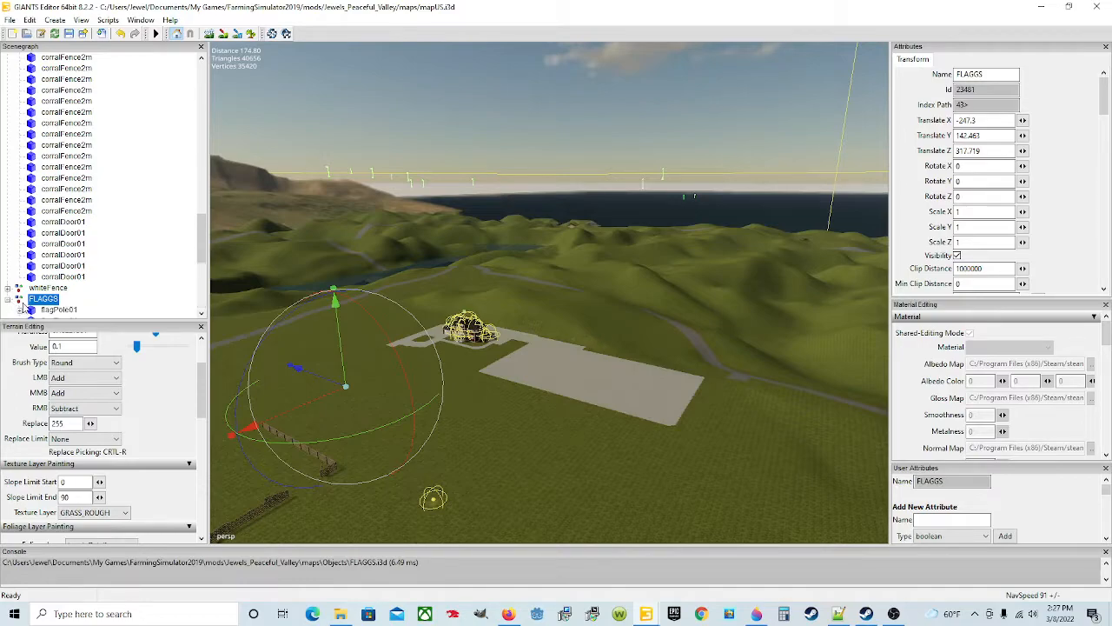
click(57, 310)
click(58, 310)
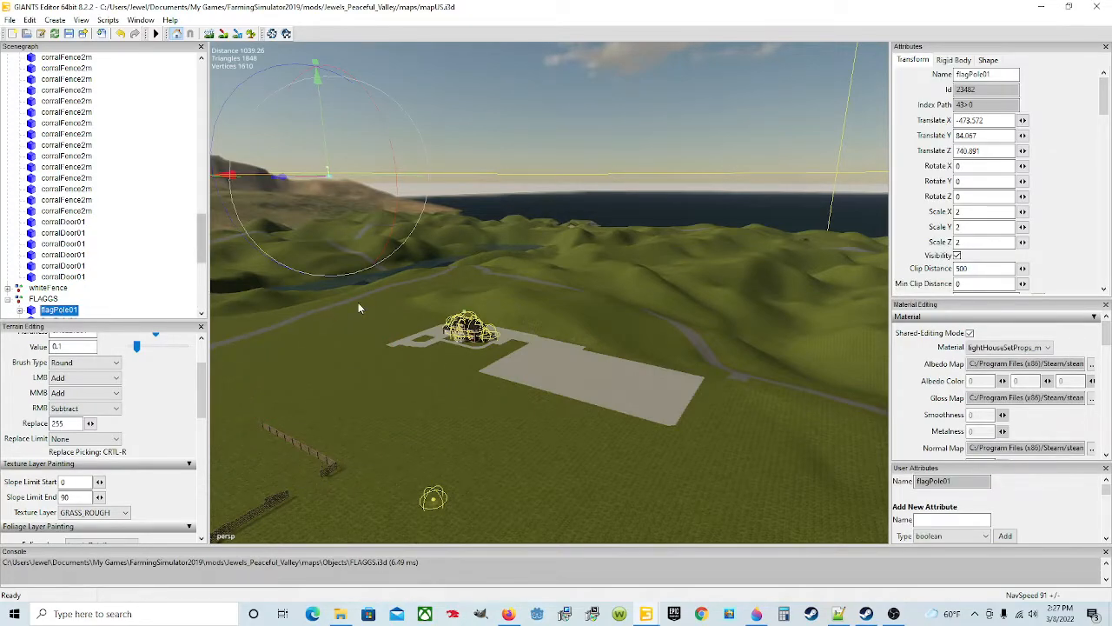
click(374, 392)
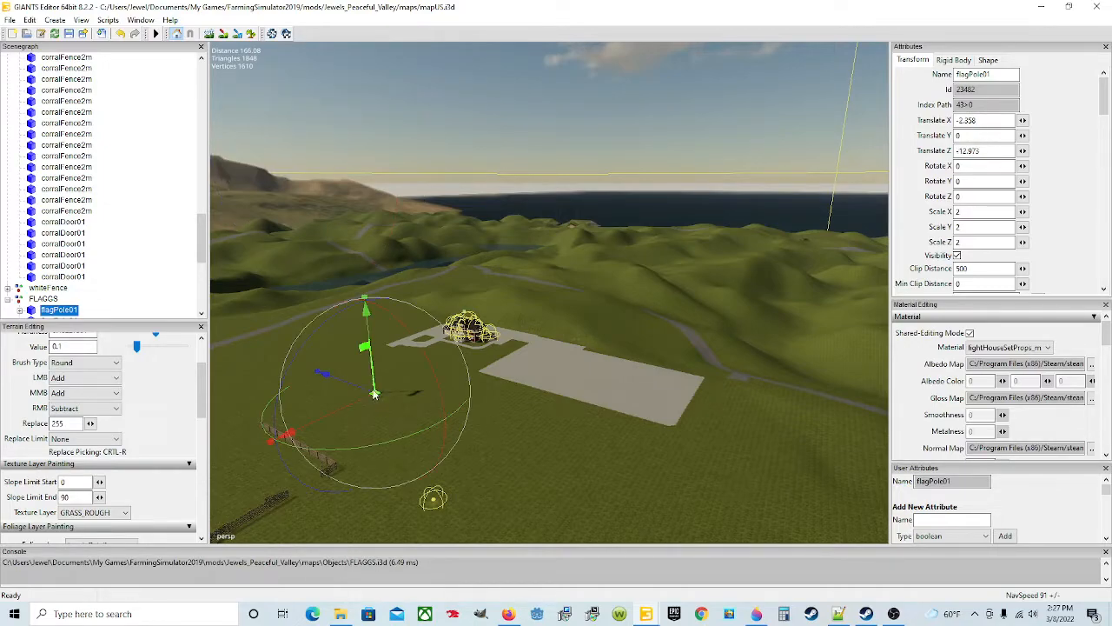
key(ctrl+b)
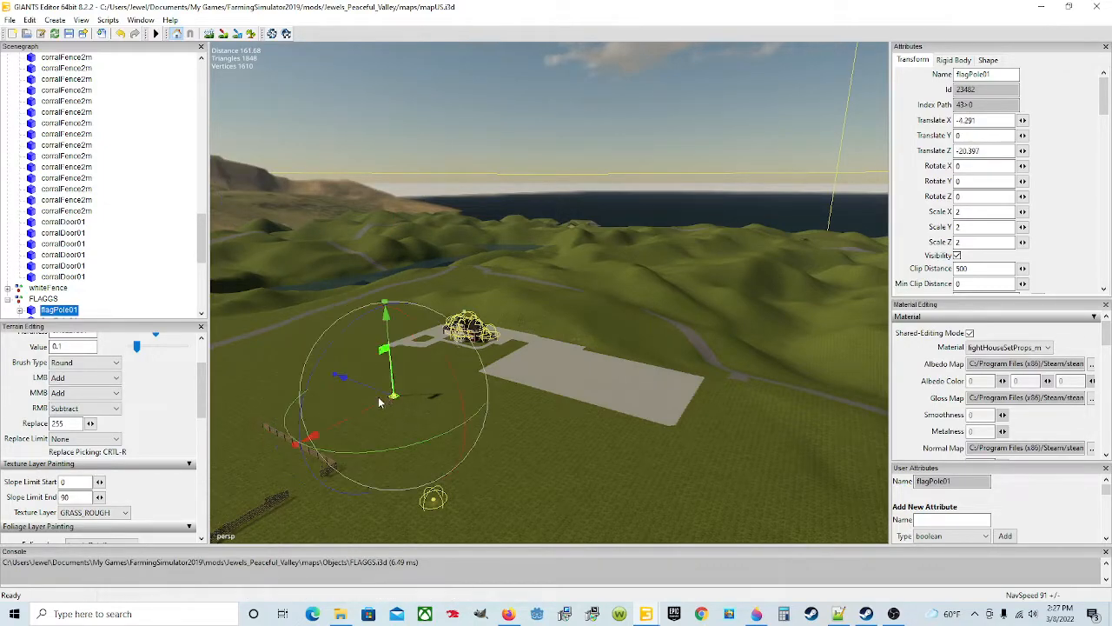
Move the flagpole onto the lawn in front of the red farmhouse at about X -48.16, Z -4.96
scroll(373, 403, up, 3)
alt+drag(372, 405, 690, 390)
scroll(432, 357, up, 8)
scroll(537, 418, up, 2)
drag(425, 341, 343, 327)
alt+drag(595, 330, 519, 389)
drag(554, 466, 445, 445)
drag(480, 508, 568, 398)
scroll(452, 333, up, 7)
scroll(568, 398, down, 6)
drag(755, 489, 624, 390)
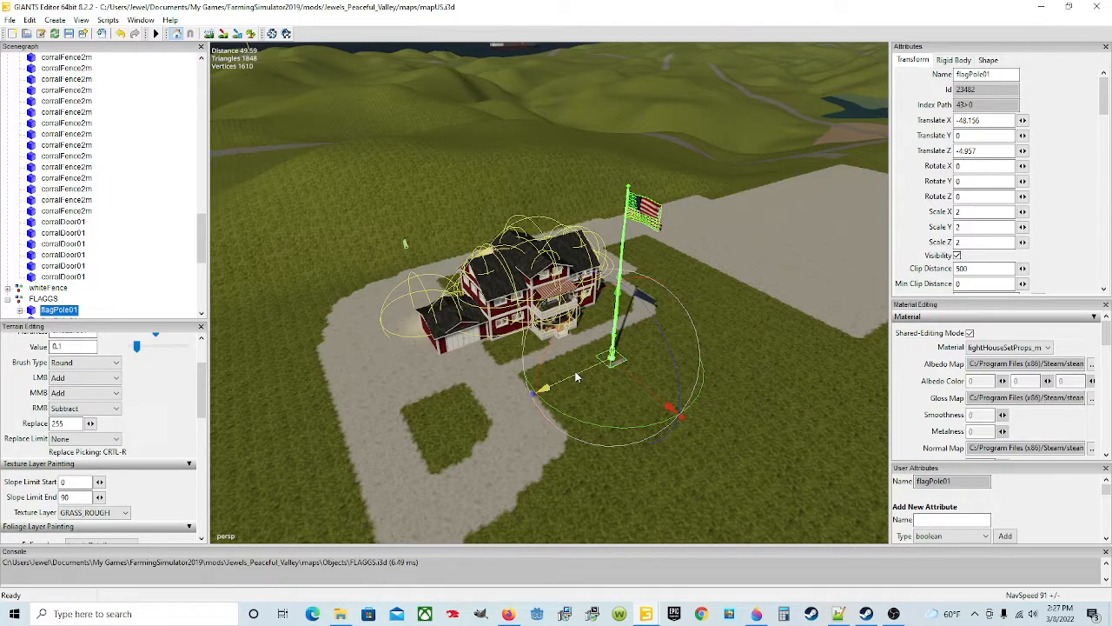
Shift the flagpole farther out from the red farmhouse to about X -36.79, Z -13.19 and check its position
drag(580, 372, 653, 346)
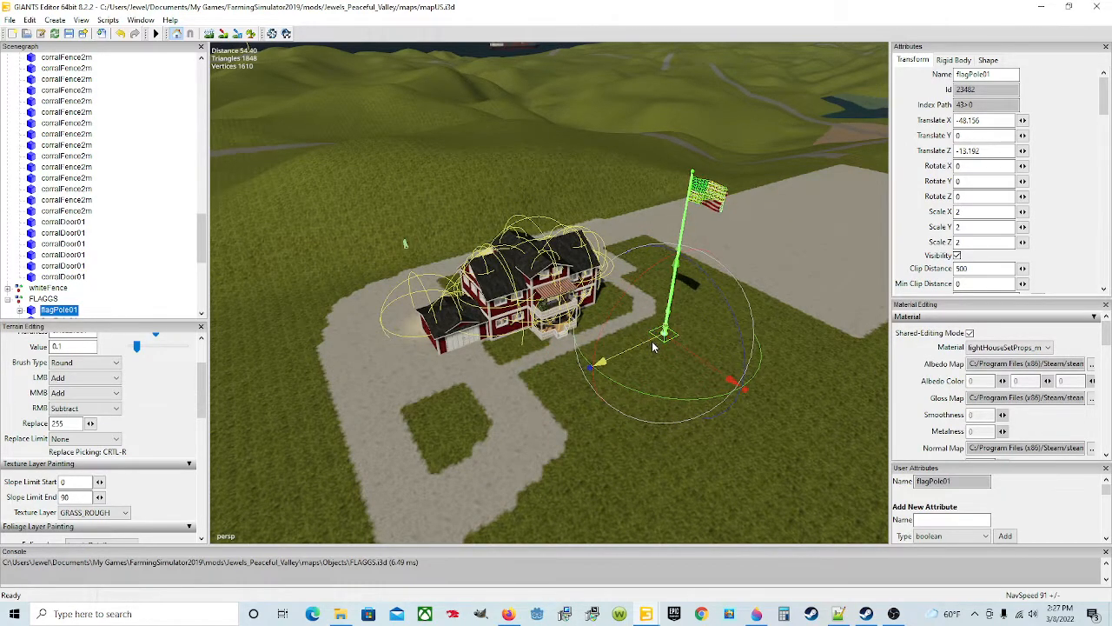
drag(717, 373, 818, 406)
alt+drag(614, 455, 519, 418)
scroll(572, 378, down, 3)
scroll(572, 378, down, 1)
scroll(574, 413, up, 3)
scroll(574, 419, up, 4)
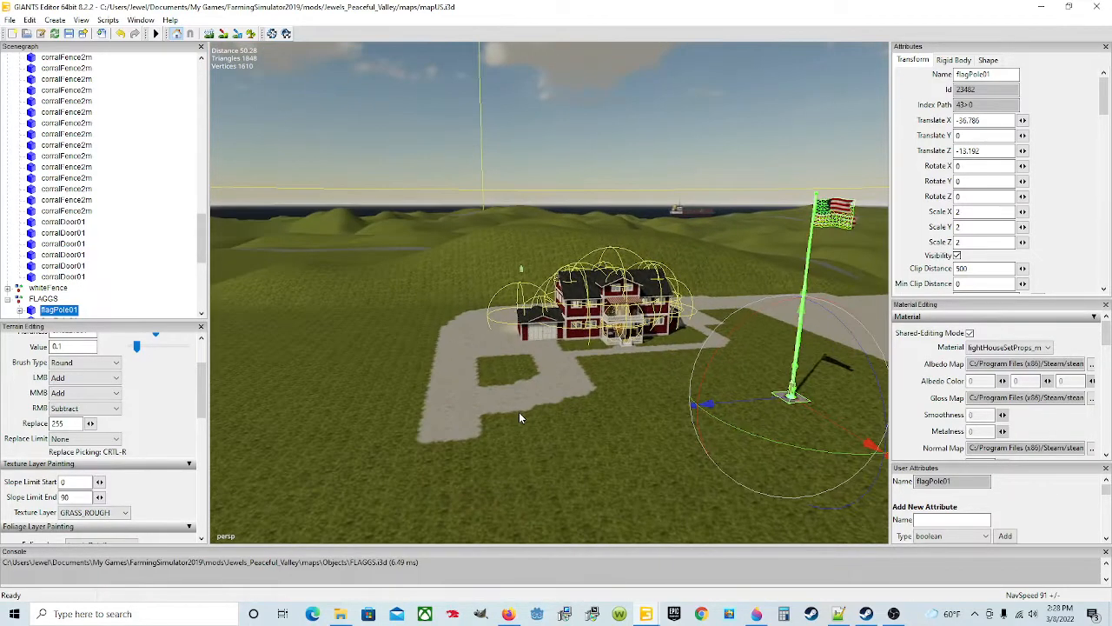
Reselect the flagpole and move it across the grass beyond the driveway to about X -51.5, Z 31.32
click(616, 436)
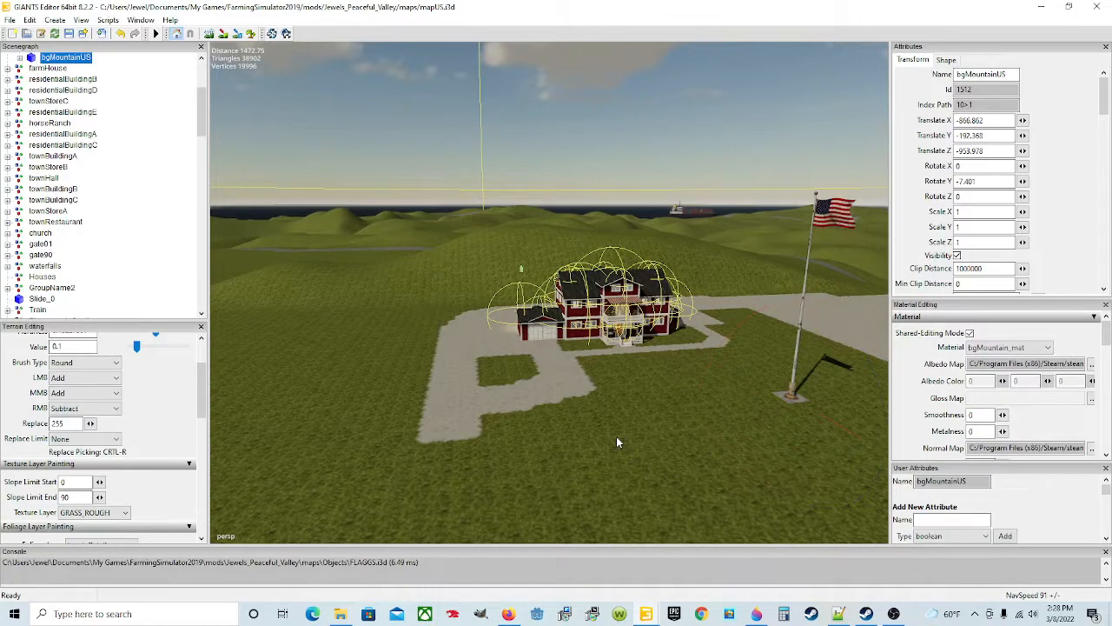
click(796, 395)
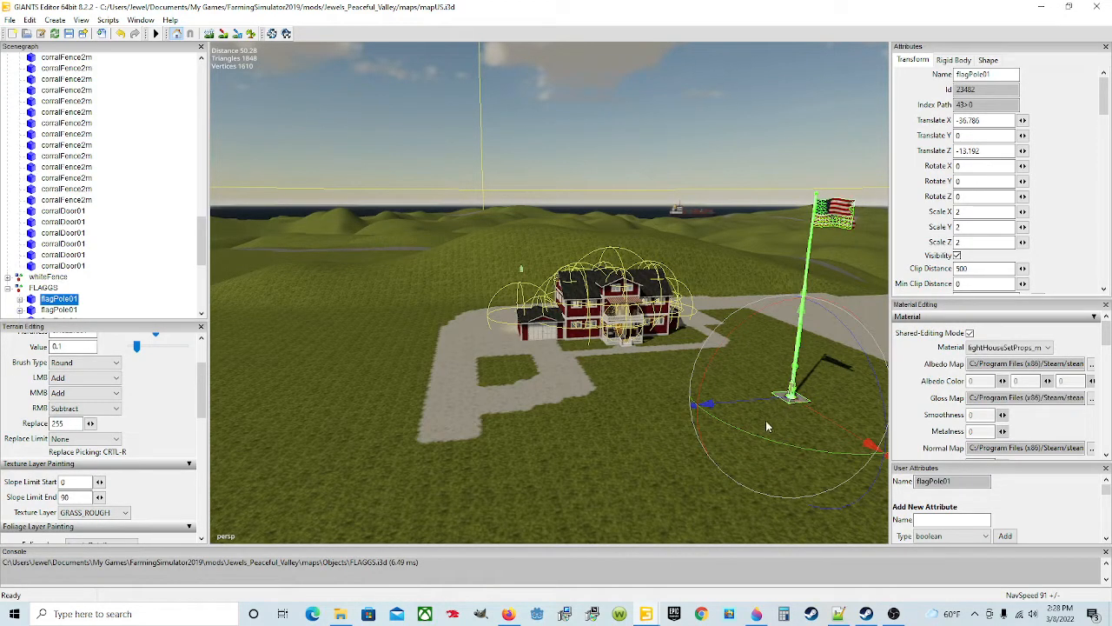
drag(739, 401, 216, 405)
alt+drag(662, 415, 519, 431)
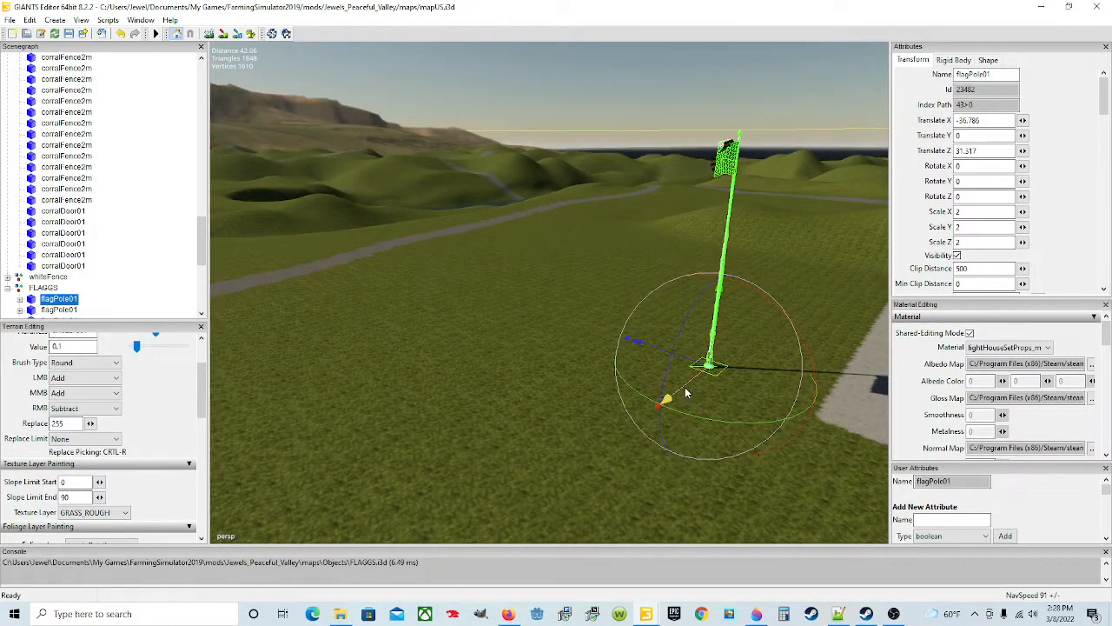
drag(683, 385, 789, 275)
alt+drag(641, 392, 704, 409)
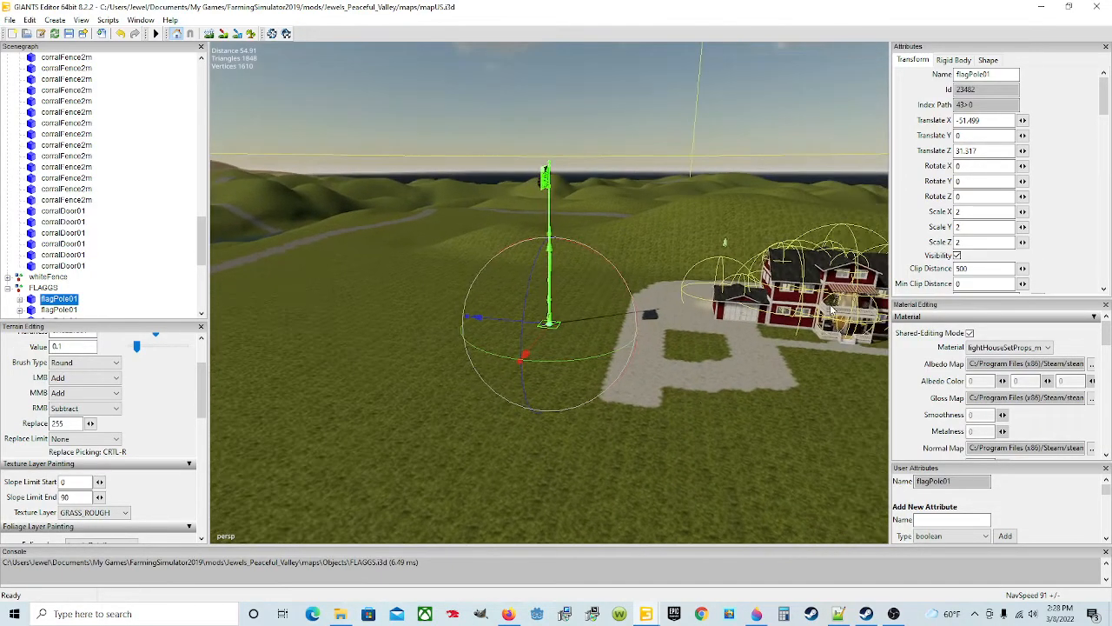
Move the flagpole farther away from the driveway along its Z axis to about Z 58.1
drag(510, 325, 359, 325)
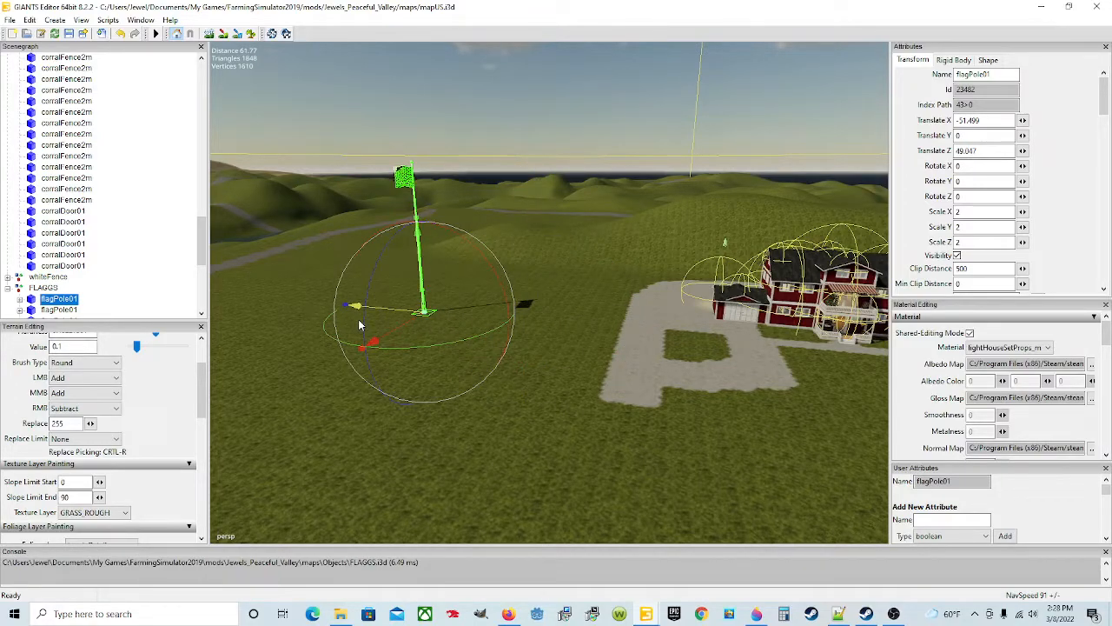
drag(355, 322, 327, 321)
alt+drag(461, 400, 616, 421)
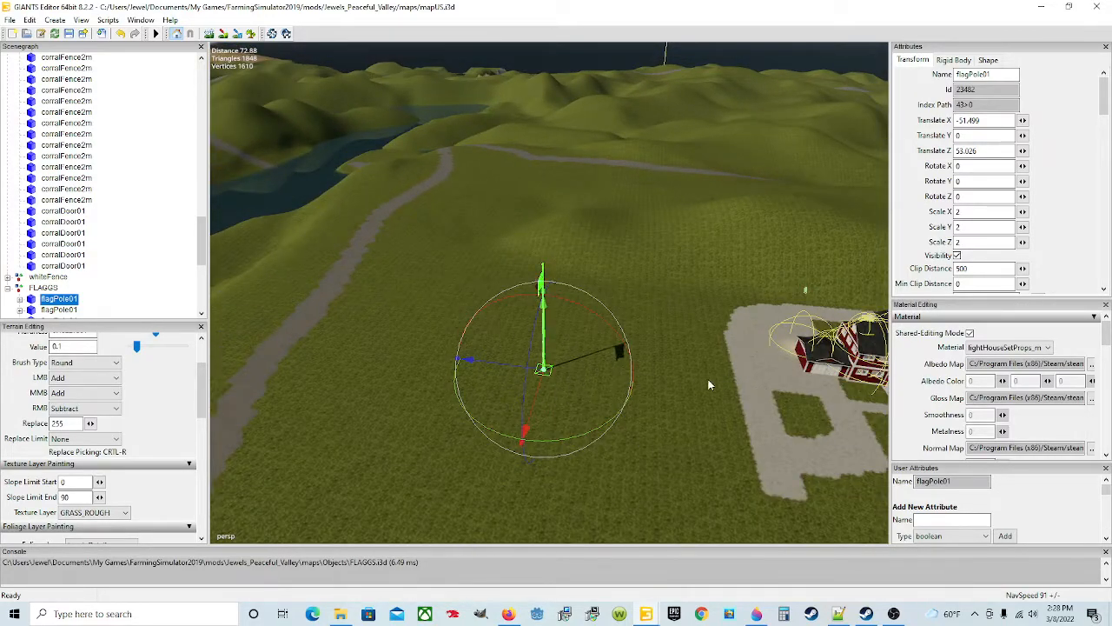
alt+drag(568, 392, 649, 465)
drag(546, 348, 531, 337)
Examine the red farmhouse, the paved area beside it, and the surrounding open fields
alt+drag(618, 440, 660, 445)
alt+drag(586, 410, 474, 355)
scroll(669, 382, up, 5)
alt+drag(635, 338, 654, 284)
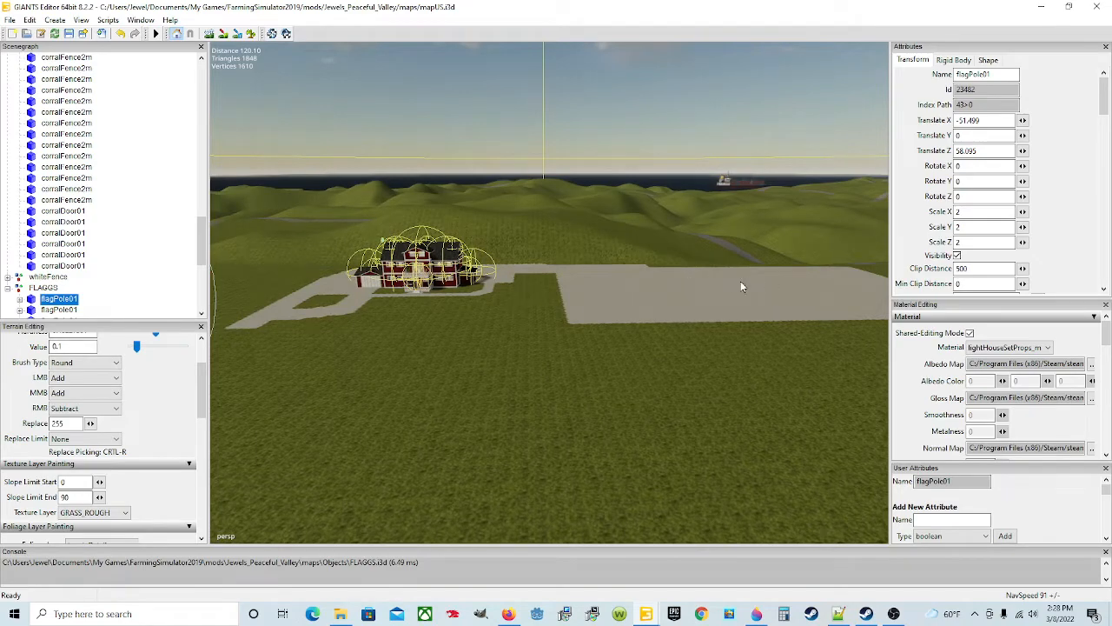
alt+drag(738, 289, 697, 314)
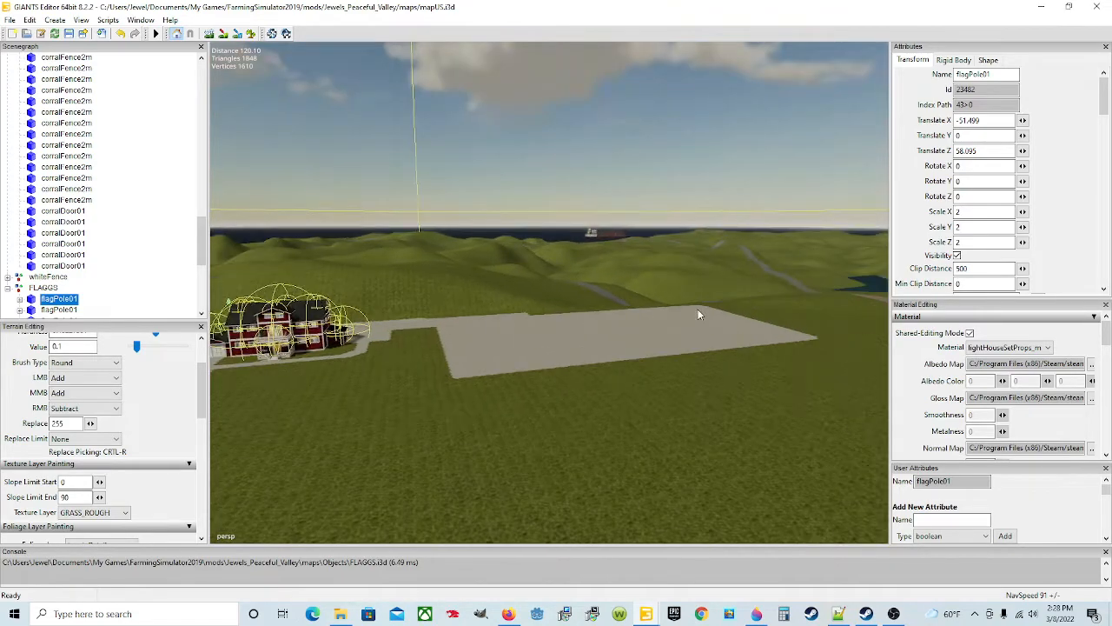
alt+drag(738, 253, 485, 384)
scroll(571, 318, up, 3)
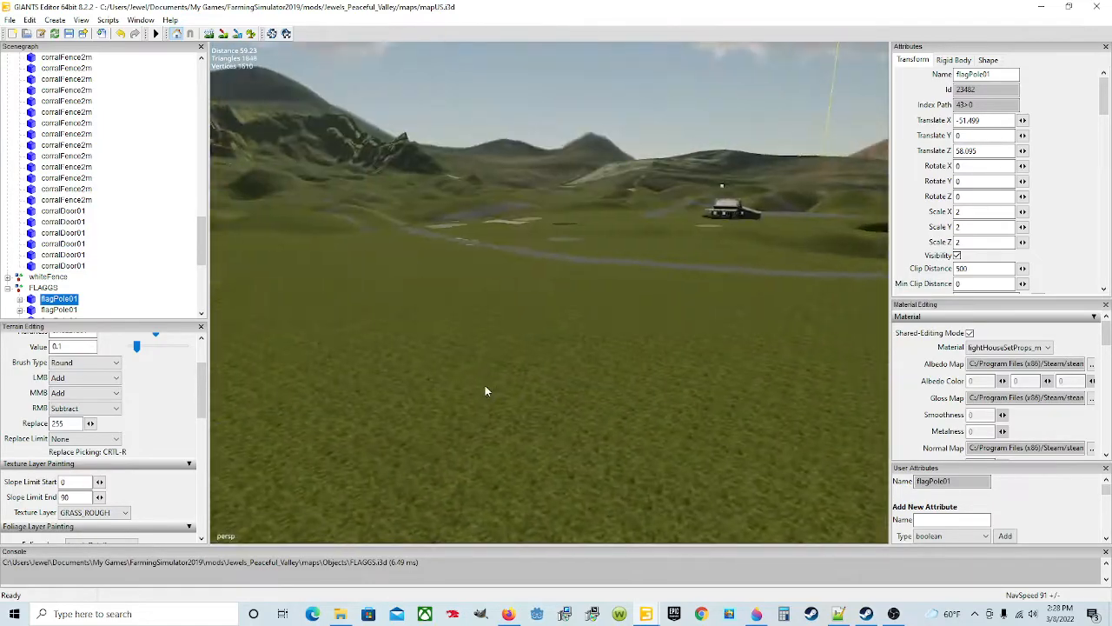
Survey the gravel road, the fenced corral and the flagpole's surroundings near the red farmhouse
alt+drag(467, 343, 525, 349)
scroll(510, 333, up, 3)
scroll(526, 348, up, 3)
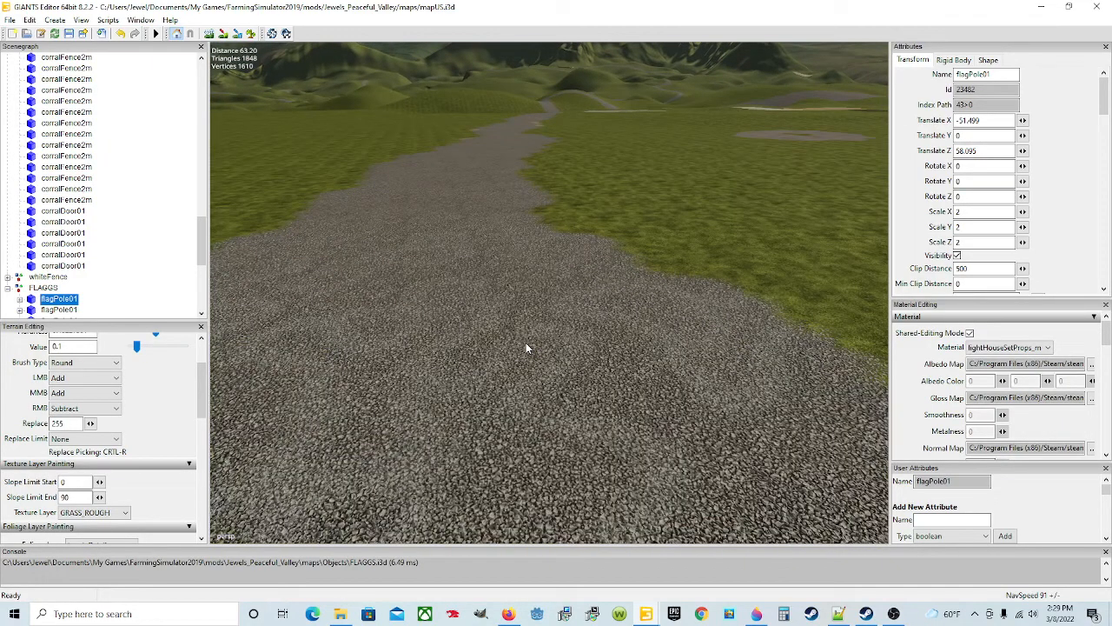
alt+drag(443, 372, 655, 362)
scroll(655, 362, down, 3)
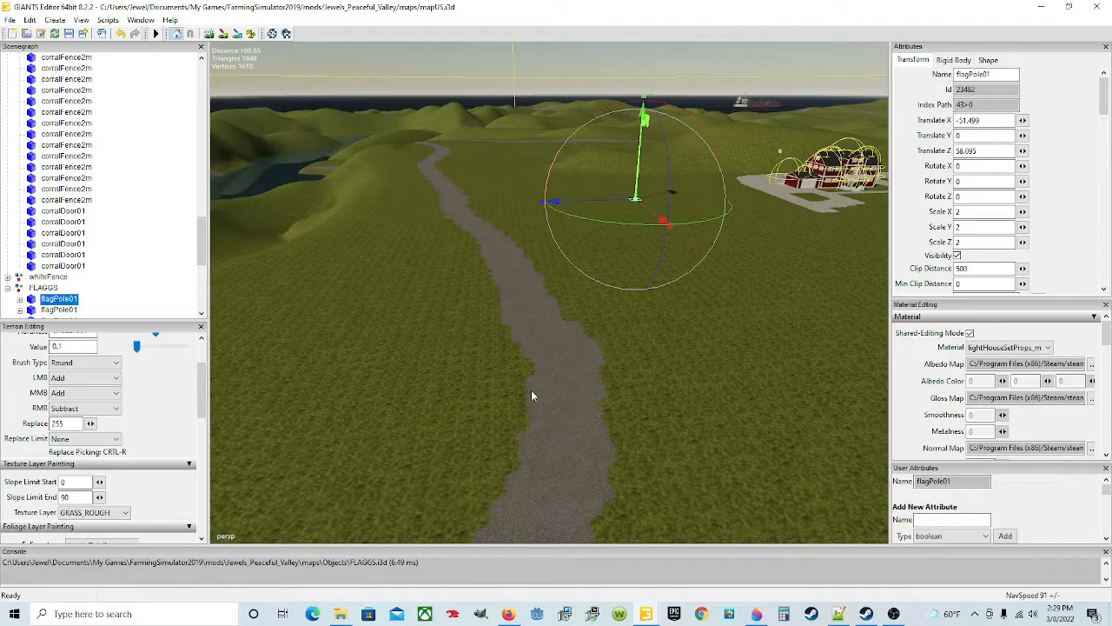
alt+drag(559, 408, 496, 266)
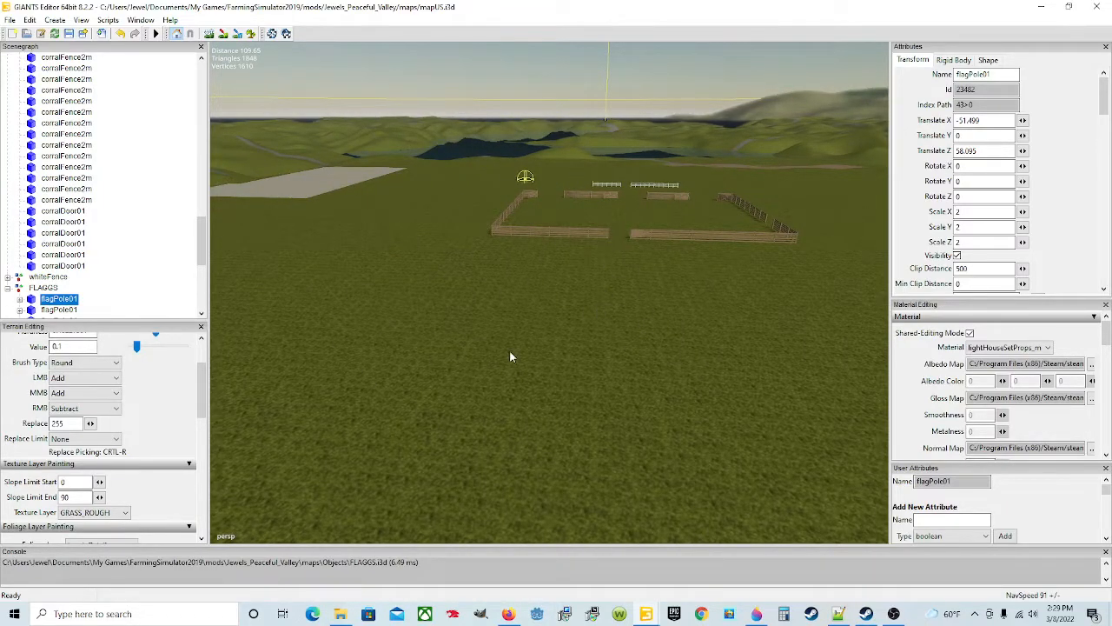
alt+drag(423, 336, 348, 349)
scroll(444, 390, down, 3)
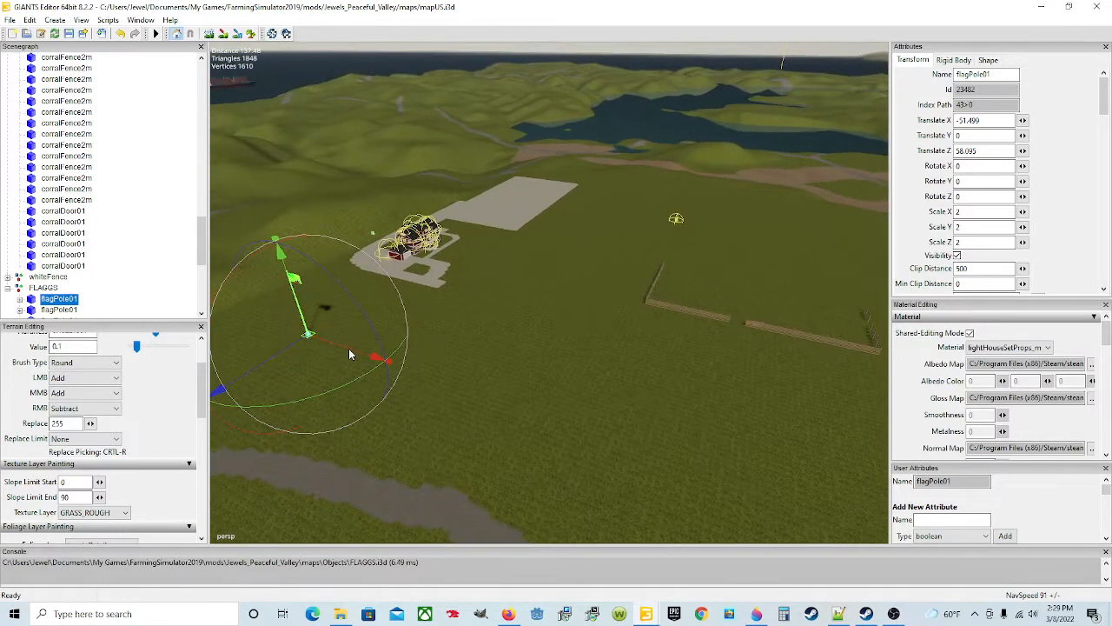
Select the second flagPole01 in the FLAGGS group, and collapse the FLAGGS and fence groups in the scene hierarchy
scroll(110, 289, down, 1)
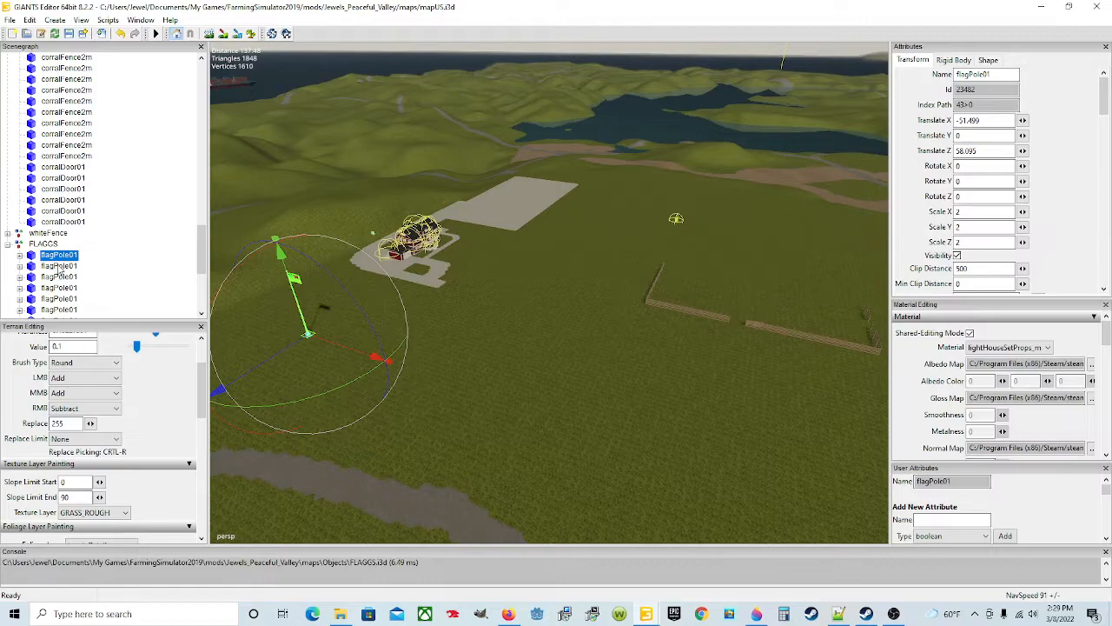
click(58, 265)
click(18, 244)
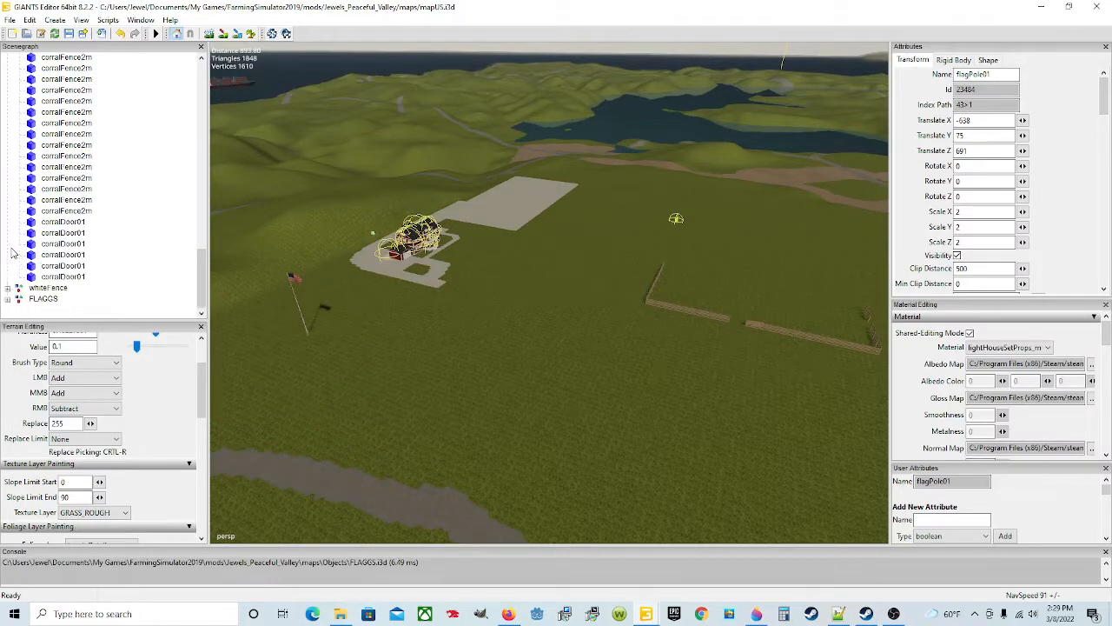
scroll(87, 267, up, 5)
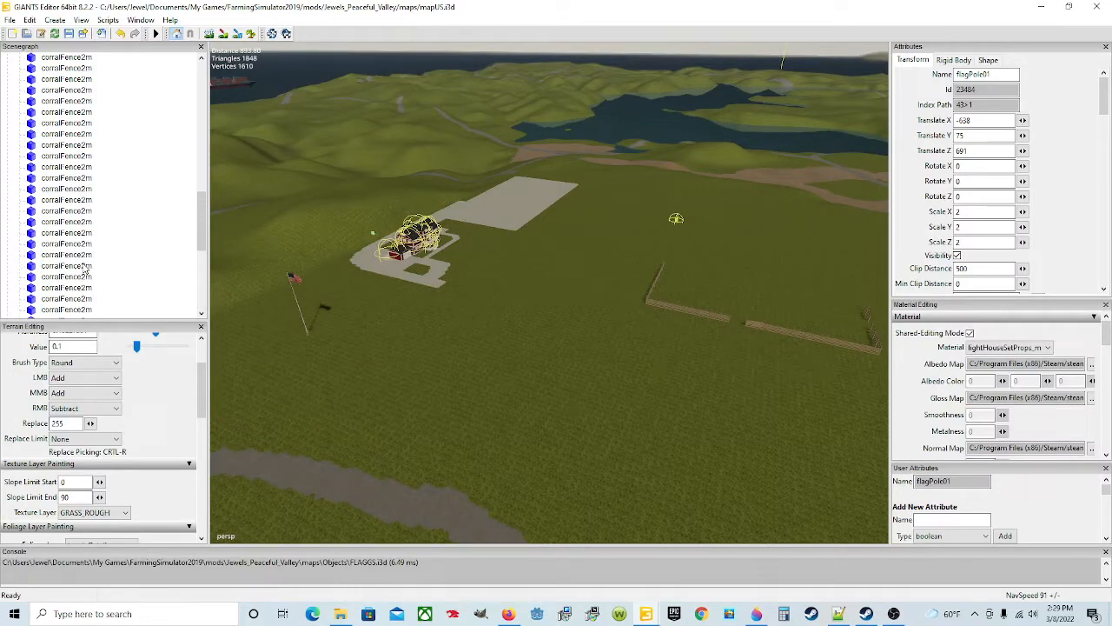
scroll(84, 270, up, 3)
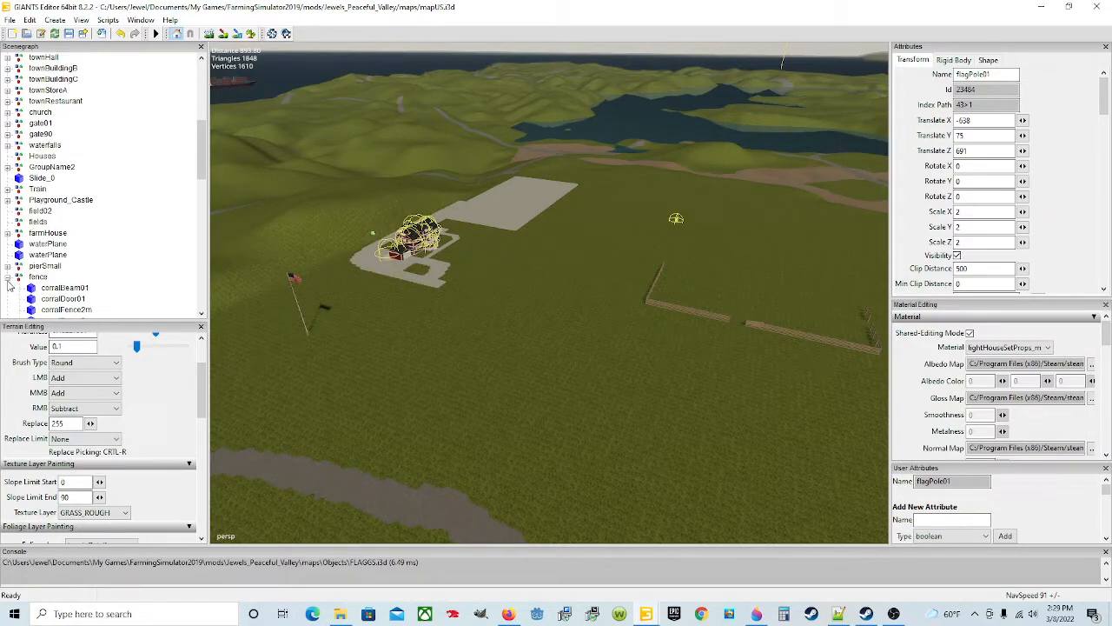
click(8, 277)
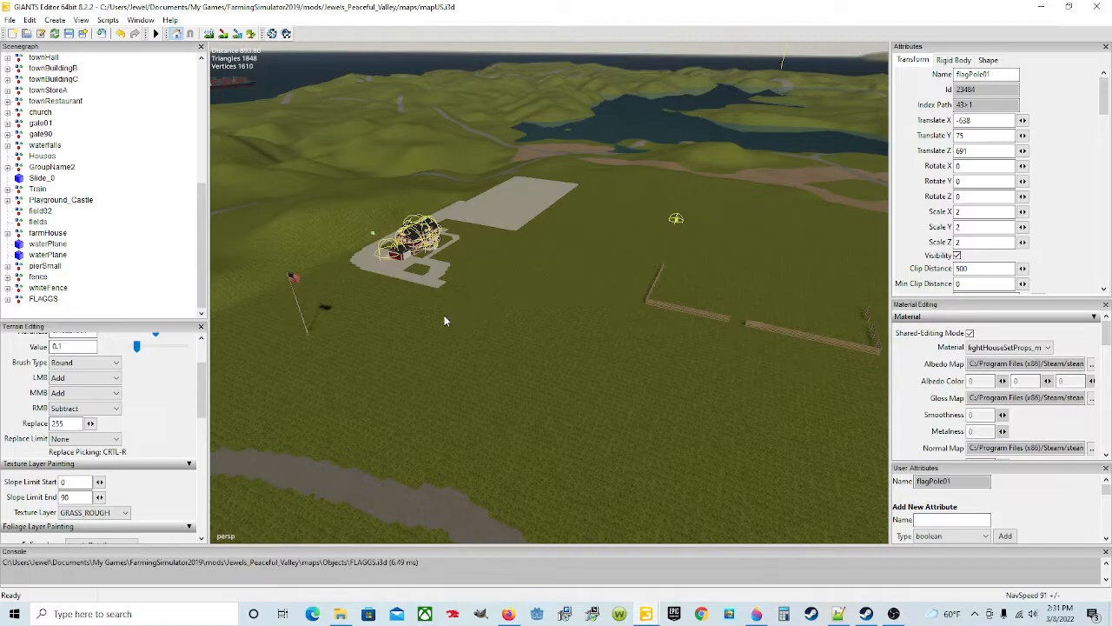
Examine the terrain around the flagpole, the nearby road and the grassy hill beside the farmhouse
alt+drag(467, 319, 510, 310)
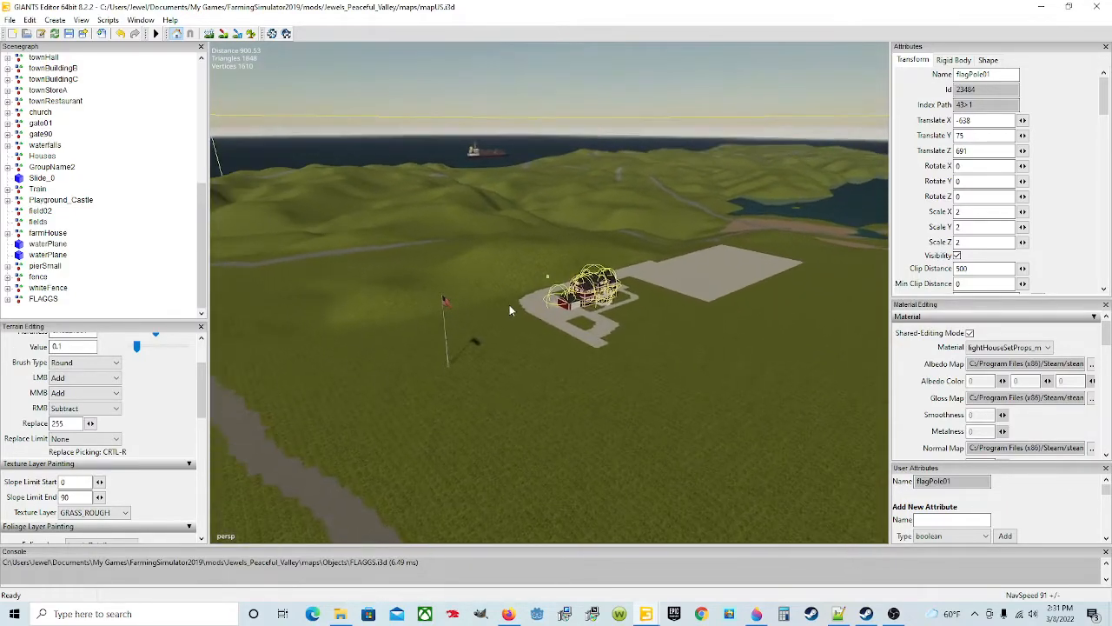
alt+drag(582, 381, 612, 376)
scroll(486, 352, up, 6)
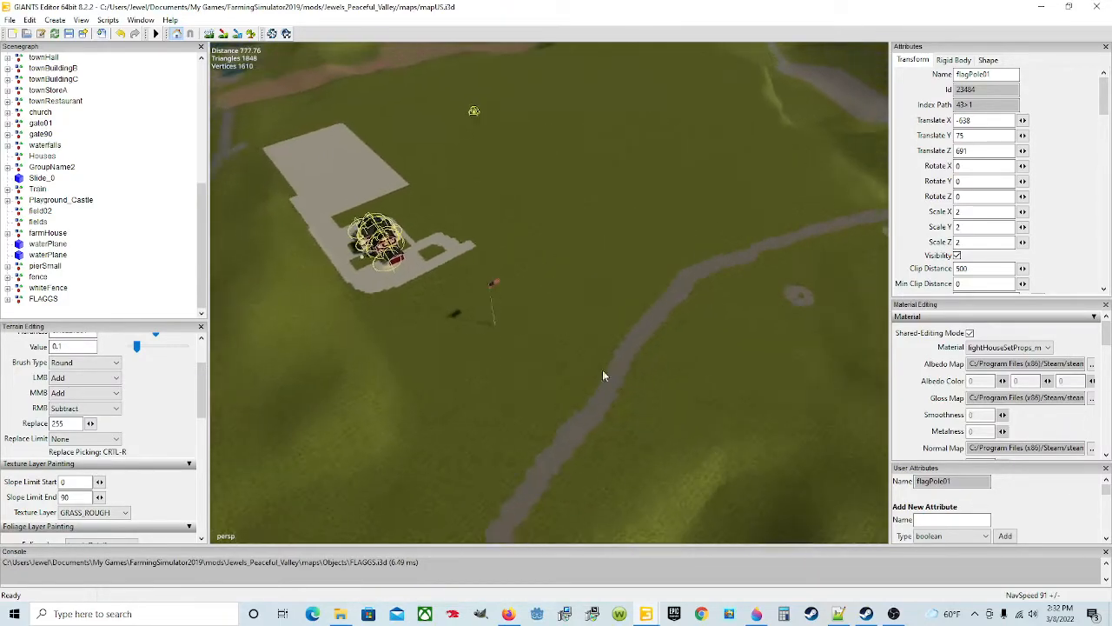
alt+drag(533, 396, 442, 163)
alt+drag(508, 287, 432, 128)
alt+drag(602, 210, 715, 303)
alt+drag(646, 338, 432, 319)
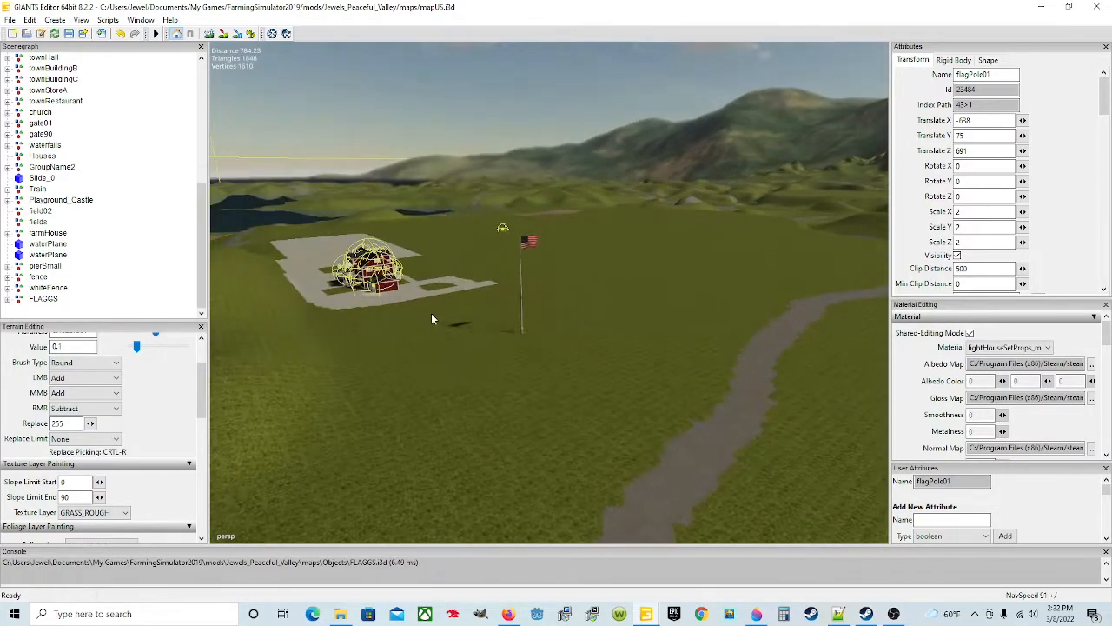
alt+drag(316, 193, 359, 338)
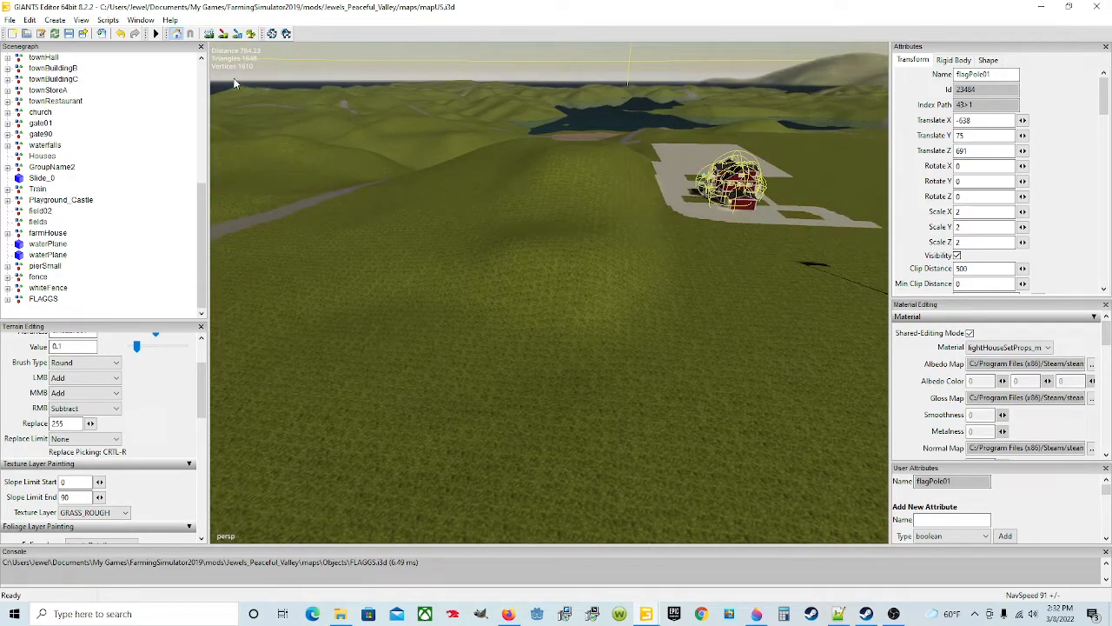
Activate terrain sculpting and set the primary brush action to Replace
click(209, 34)
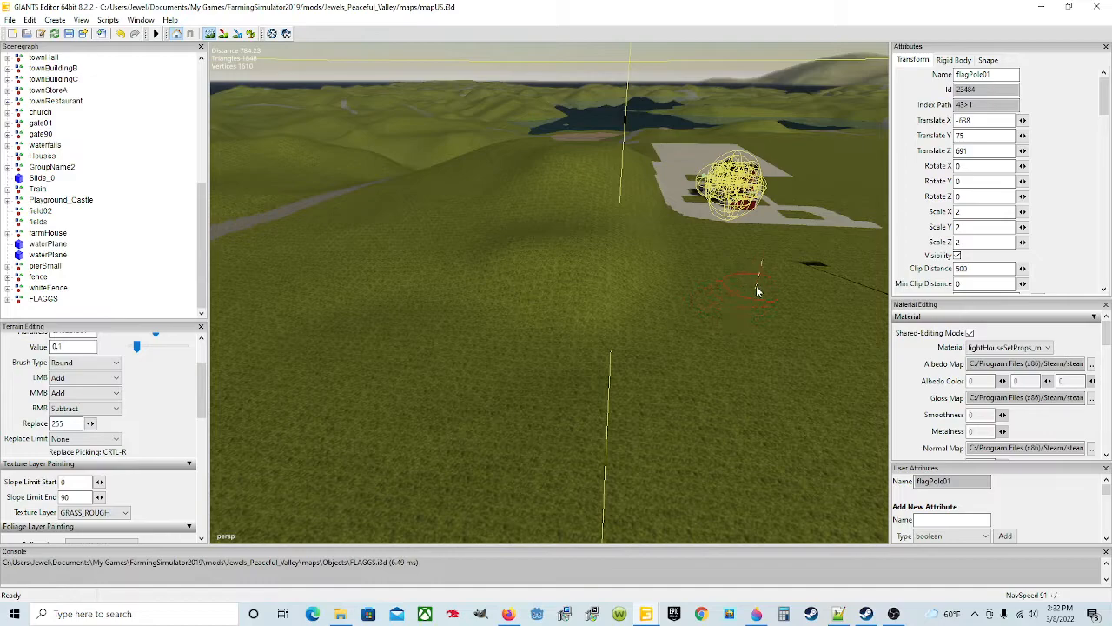
click(95, 378)
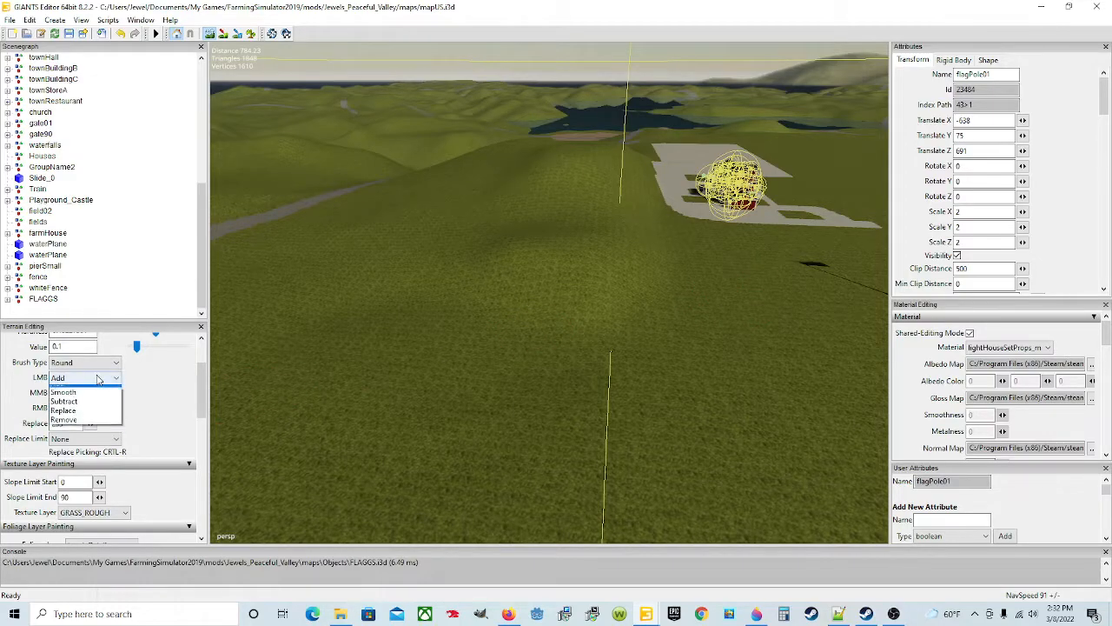
click(99, 418)
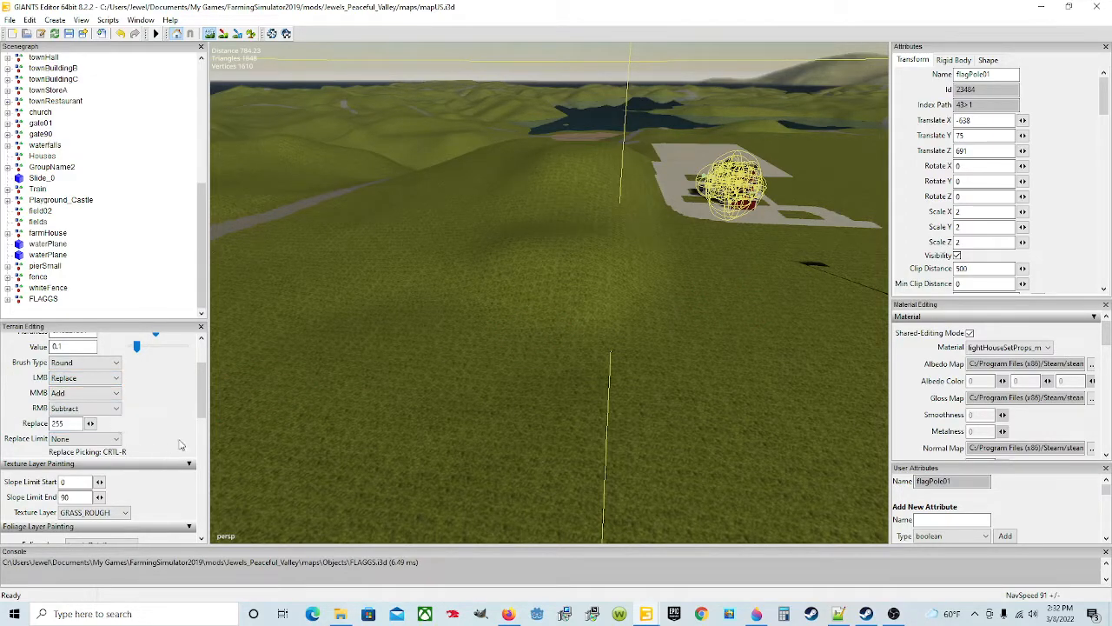
scroll(179, 445, down, 2)
scroll(180, 445, up, 1)
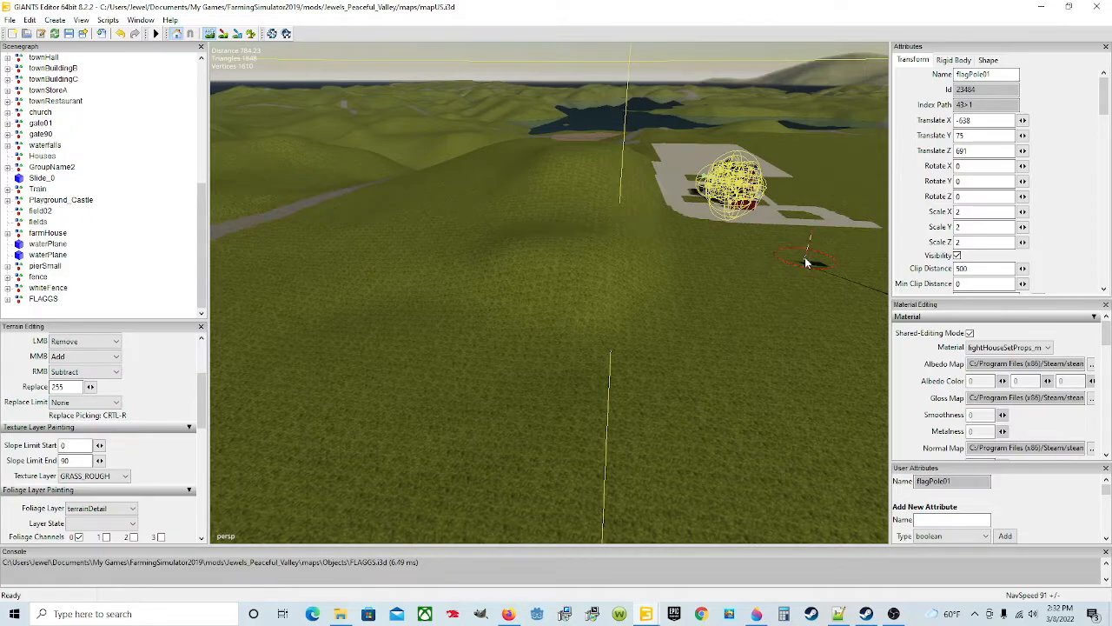
click(109, 341)
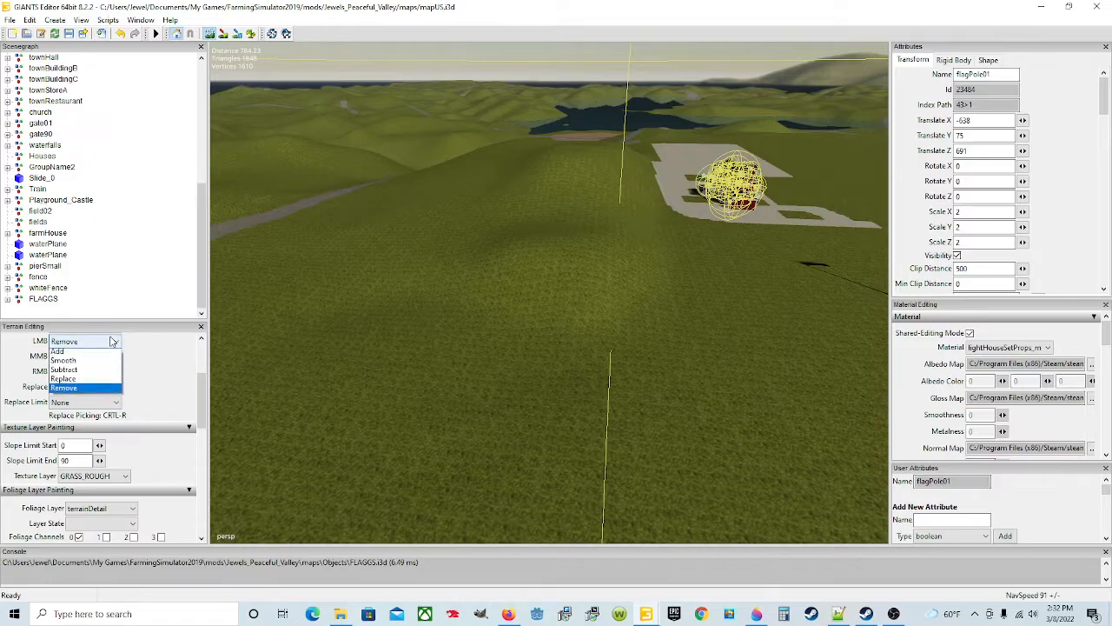
click(95, 381)
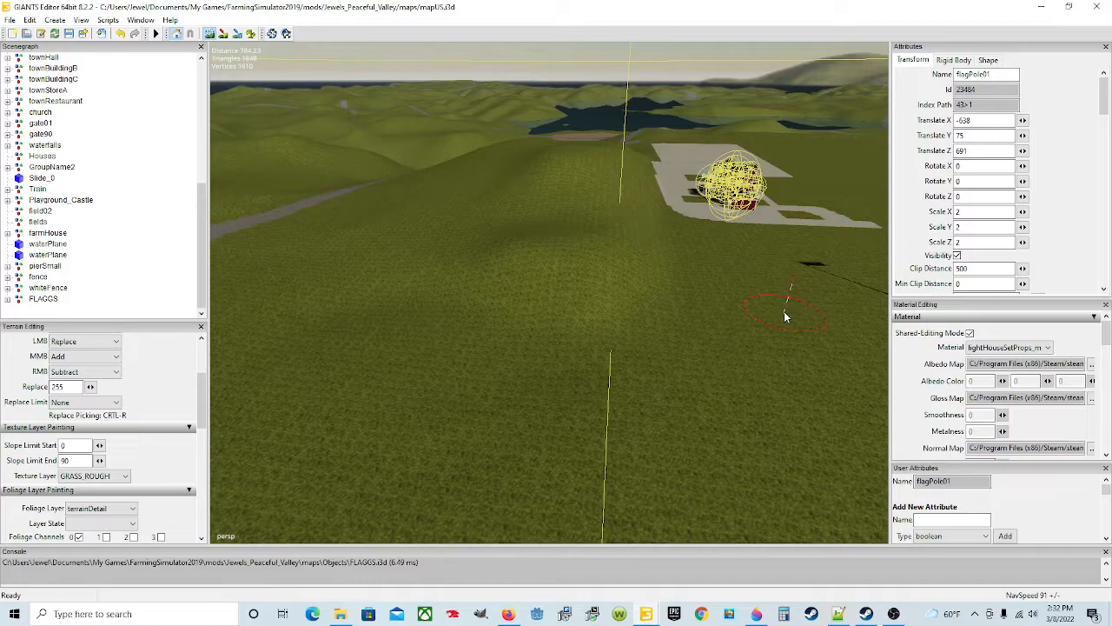
Pick the ground height near the flagpole as the replacement value, 62.463, and flatten the grassy hill beside the farmhouse with it
key(ctrl+r)
drag(682, 285, 614, 276)
mouse_move(649, 317)
mouse_down()
mouse_move(539, 343)
mouse_move(513, 275)
mouse_move(580, 254)
mouse_move(583, 233)
mouse_move(627, 211)
mouse_move(625, 232)
mouse_up()
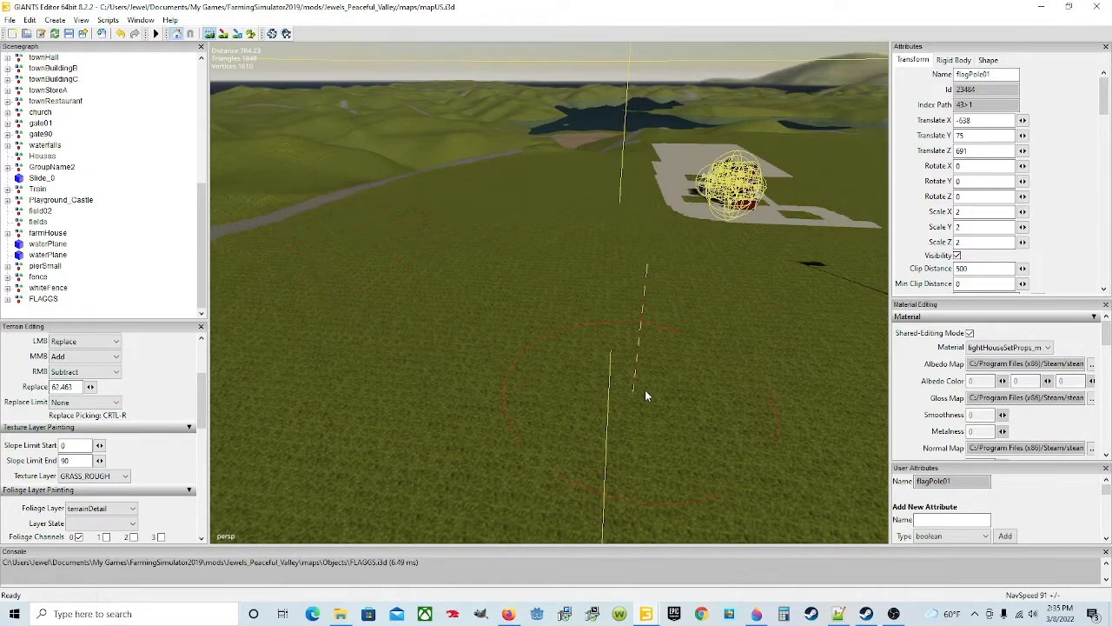
click(209, 34)
Flatten the uneven grass between the road and the large paved lot at replacement height 62.463
scroll(526, 223, down, 3)
scroll(526, 228, down, 2)
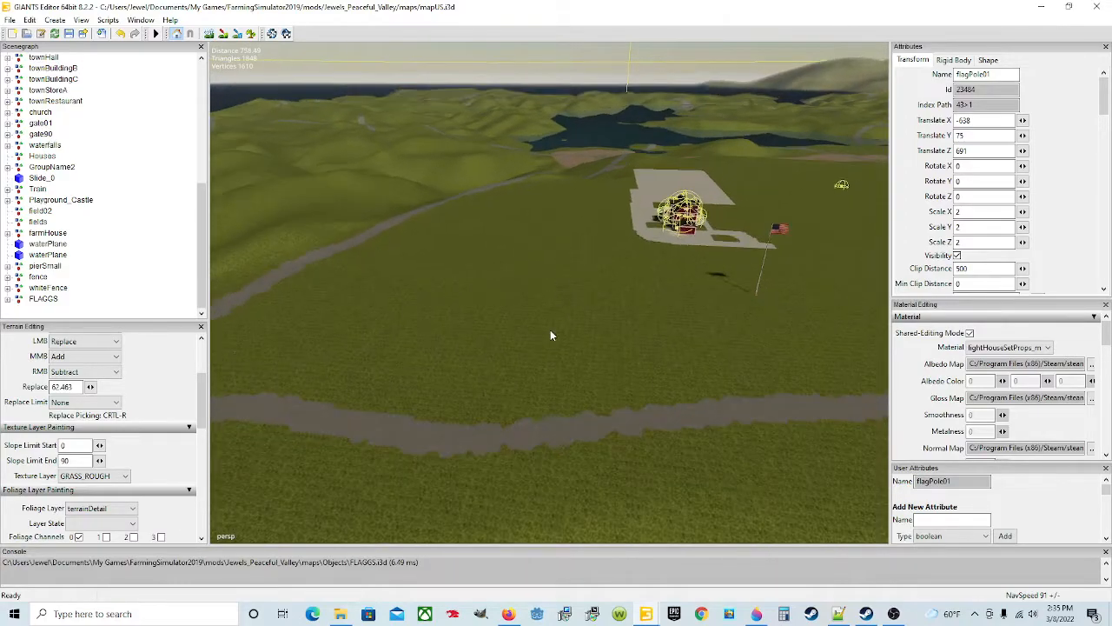
middle_drag(468, 418, 544, 365)
scroll(530, 364, up, 8)
alt+drag(546, 361, 500, 433)
scroll(521, 364, up, 4)
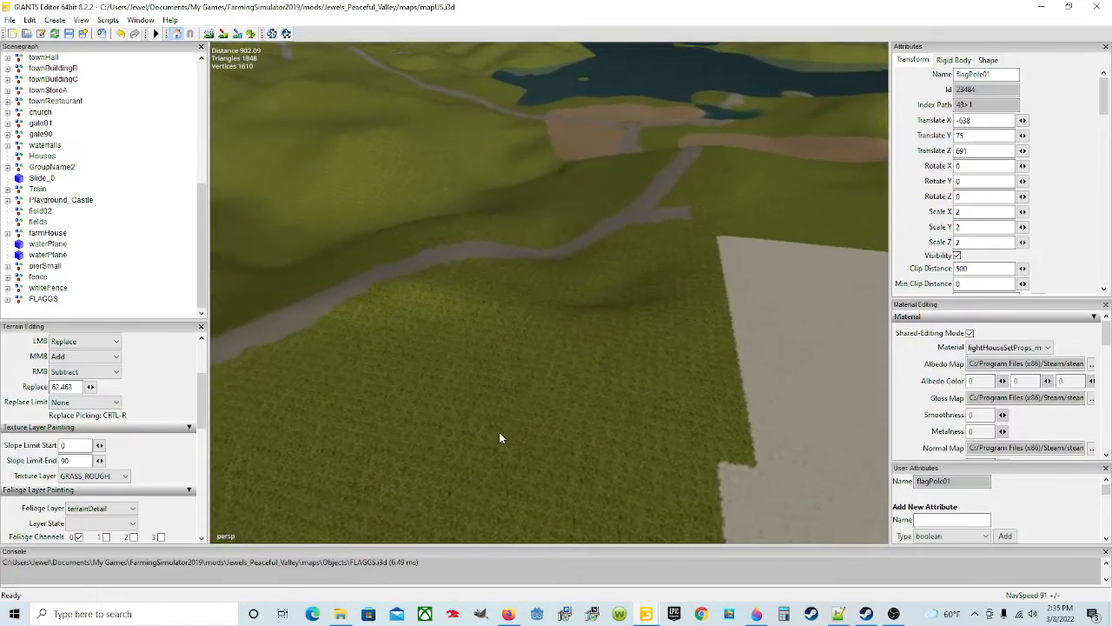
click(208, 33)
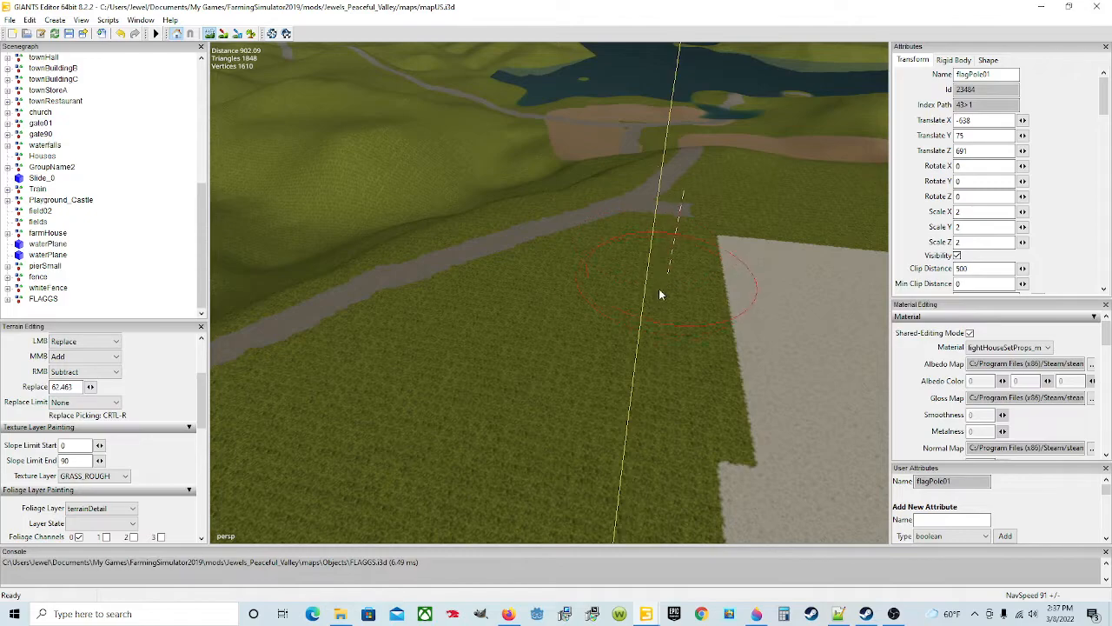
click(210, 33)
Inspect the levelled ground around the paved lot and the red farmhouse from several angles
mouse_move(377, 299)
alt+mouse_down()
mouse_move(523, 321)
mouse_move(466, 331)
mouse_move(497, 400)
mouse_move(528, 377)
mouse_move(532, 357)
mouse_move(443, 344)
alt+mouse_up()
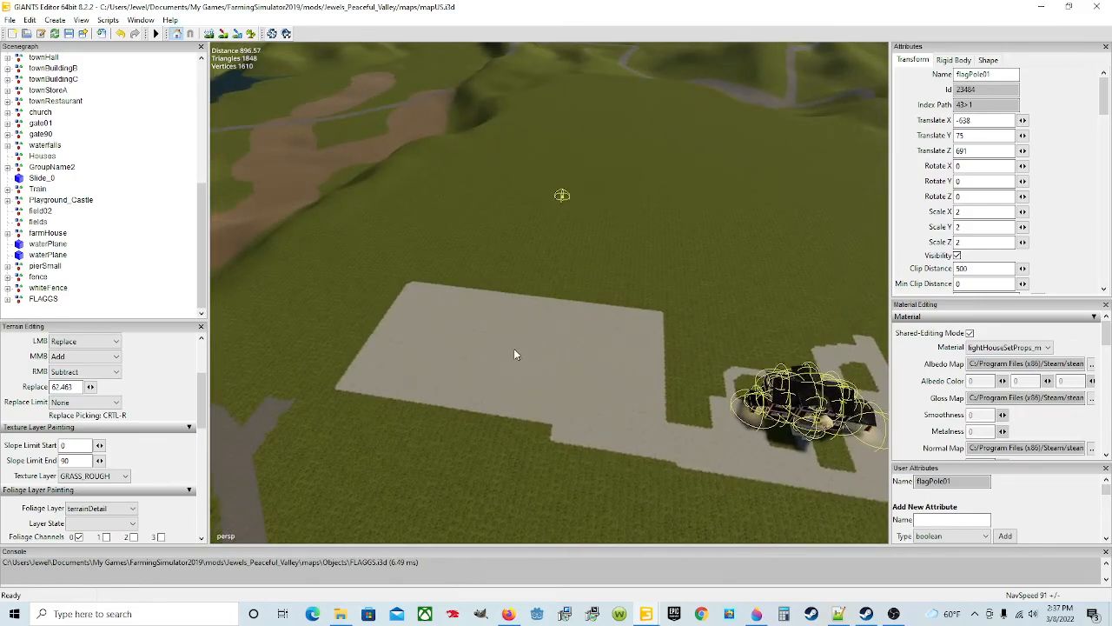
alt+drag(692, 320, 737, 313)
mouse_move(508, 383)
alt+mouse_down()
mouse_move(630, 422)
mouse_move(669, 418)
mouse_move(520, 366)
alt+mouse_up()
scroll(520, 366, up, 5)
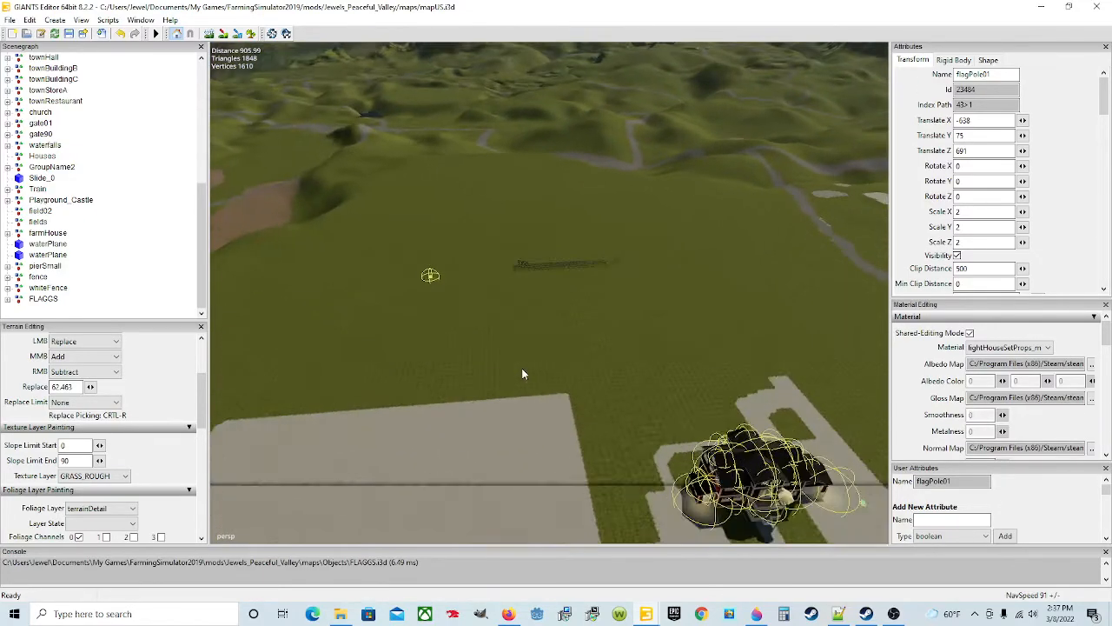
alt+drag(490, 402, 762, 423)
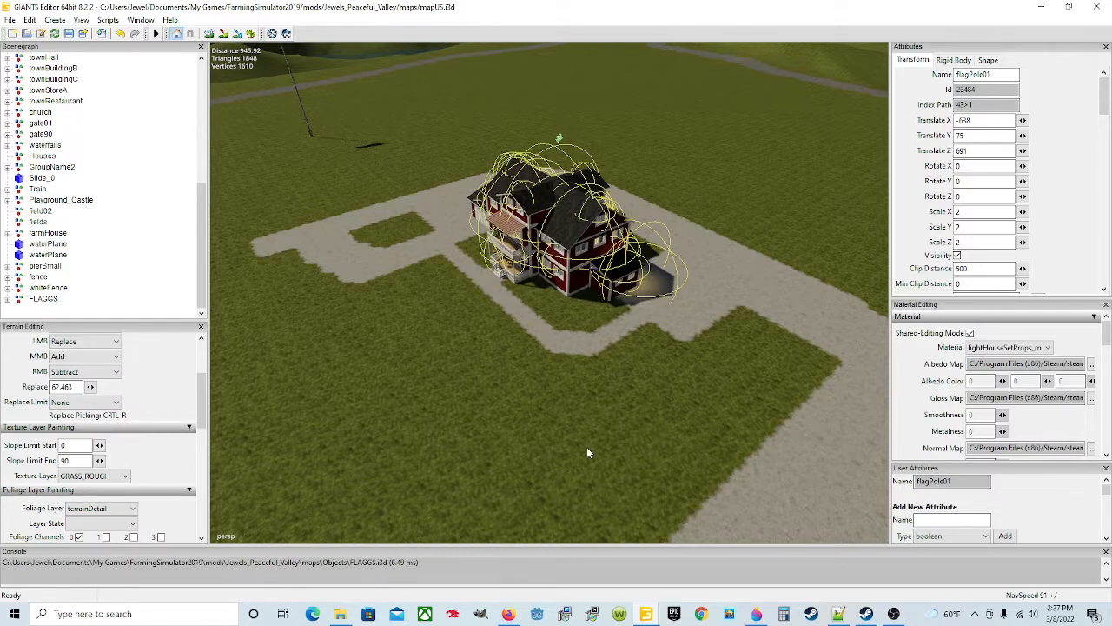
scroll(586, 446, up, 5)
scroll(574, 414, up, 3)
alt+drag(601, 415, 639, 402)
scroll(672, 386, up, 6)
scroll(640, 402, up, 3)
Examine the brown dirt areas and the road crossing them below the farmhouse plateau
alt+drag(714, 376, 633, 411)
scroll(520, 367, down, 3)
alt+drag(729, 338, 550, 360)
alt+drag(654, 356, 536, 334)
alt+drag(658, 312, 609, 363)
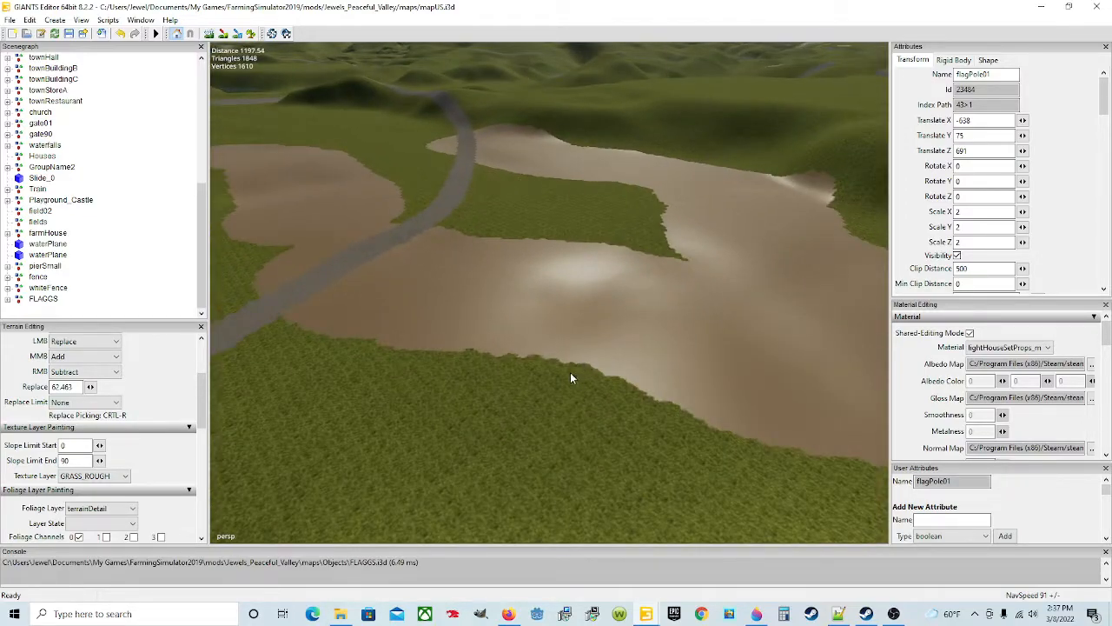
alt+drag(581, 414, 616, 407)
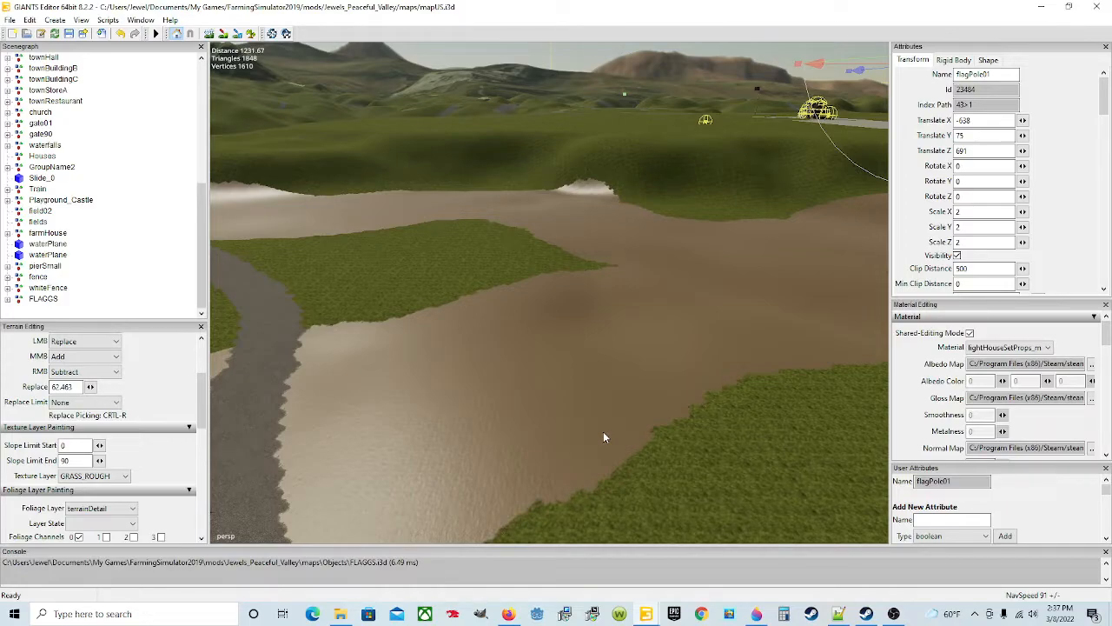
alt+drag(550, 457, 565, 434)
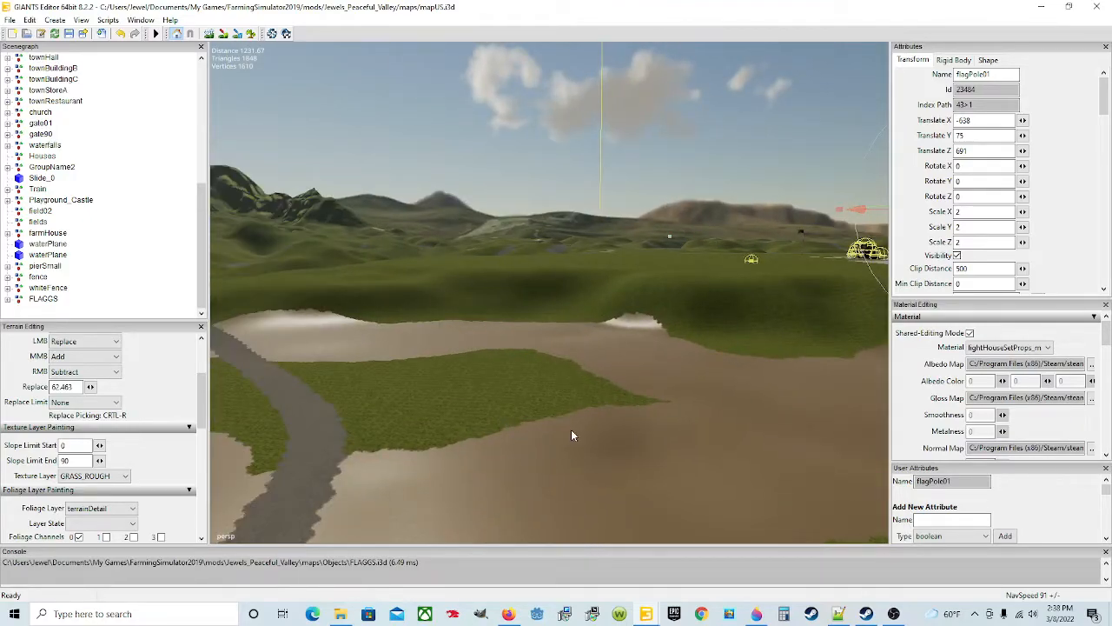
alt+drag(622, 432, 582, 302)
alt+drag(660, 356, 487, 288)
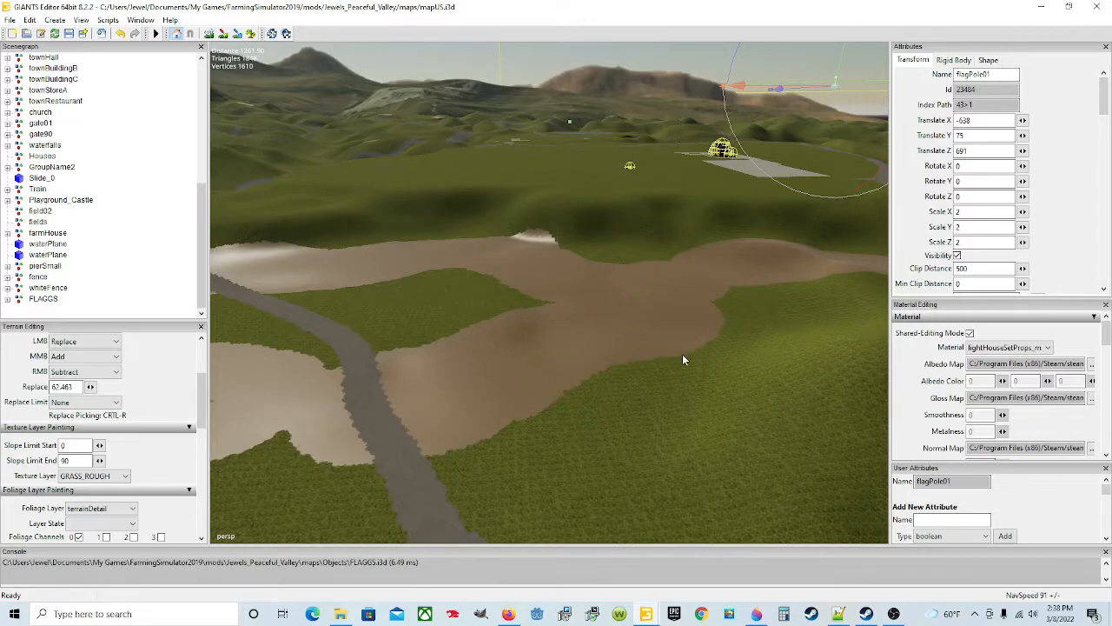
alt+drag(626, 408, 677, 268)
alt+drag(613, 350, 537, 391)
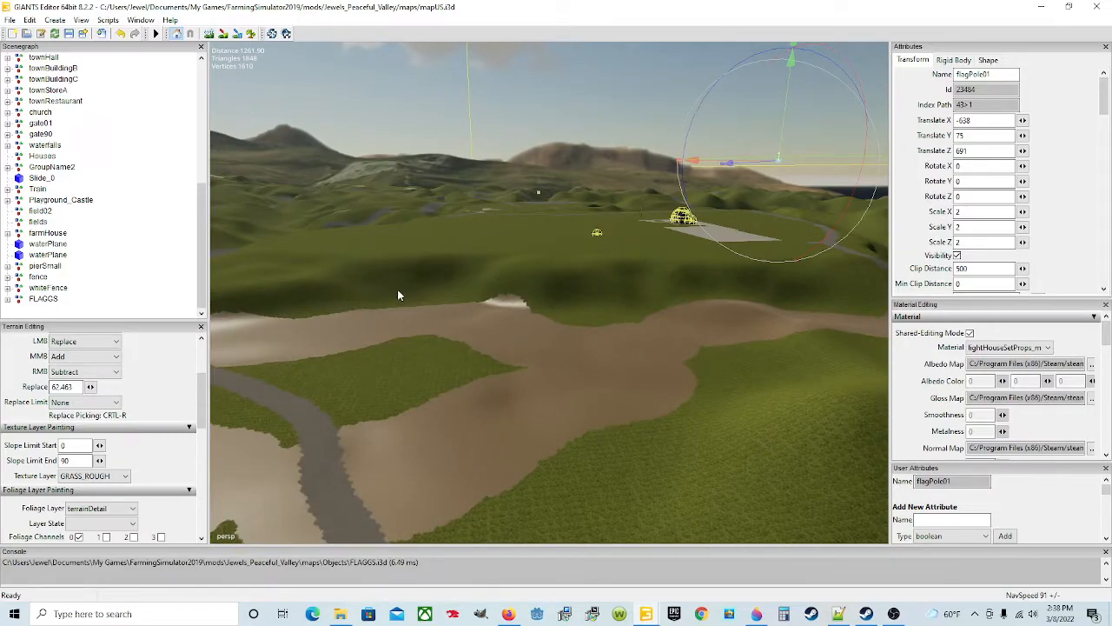
alt+drag(397, 380, 437, 412)
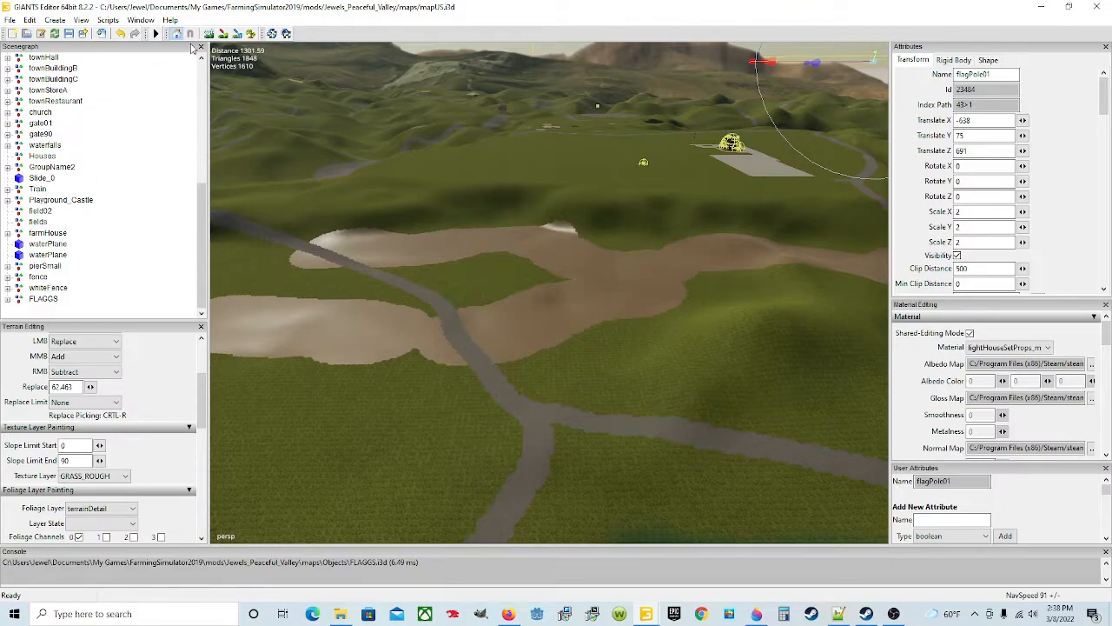
Activate terrain texture painting, set the primary brush action to Add, and leave the painting mode
click(224, 33)
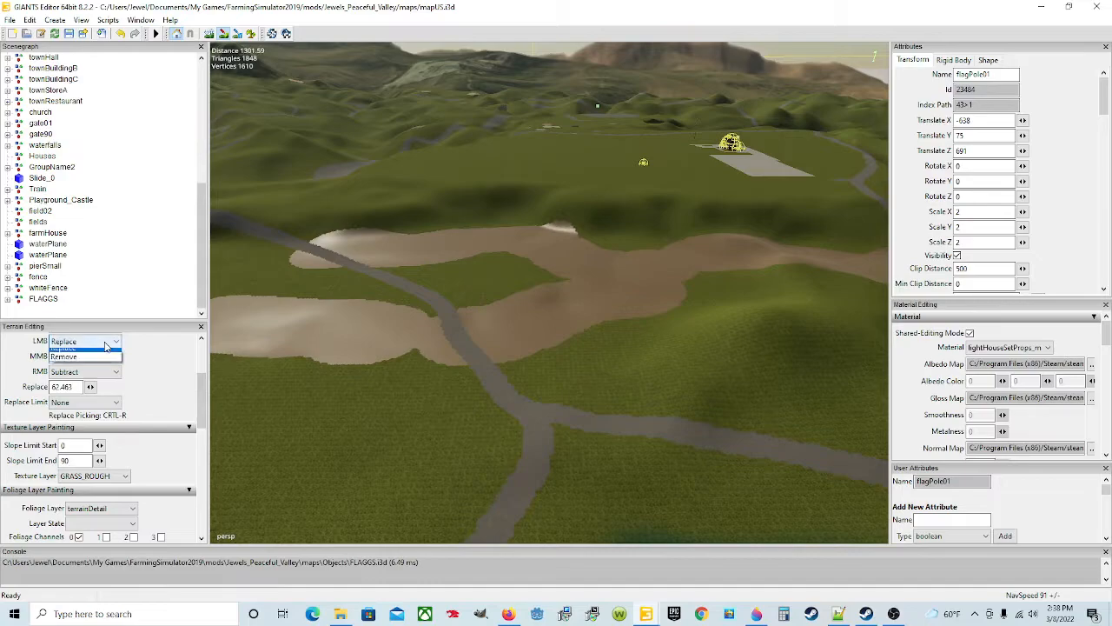
click(96, 341)
click(87, 358)
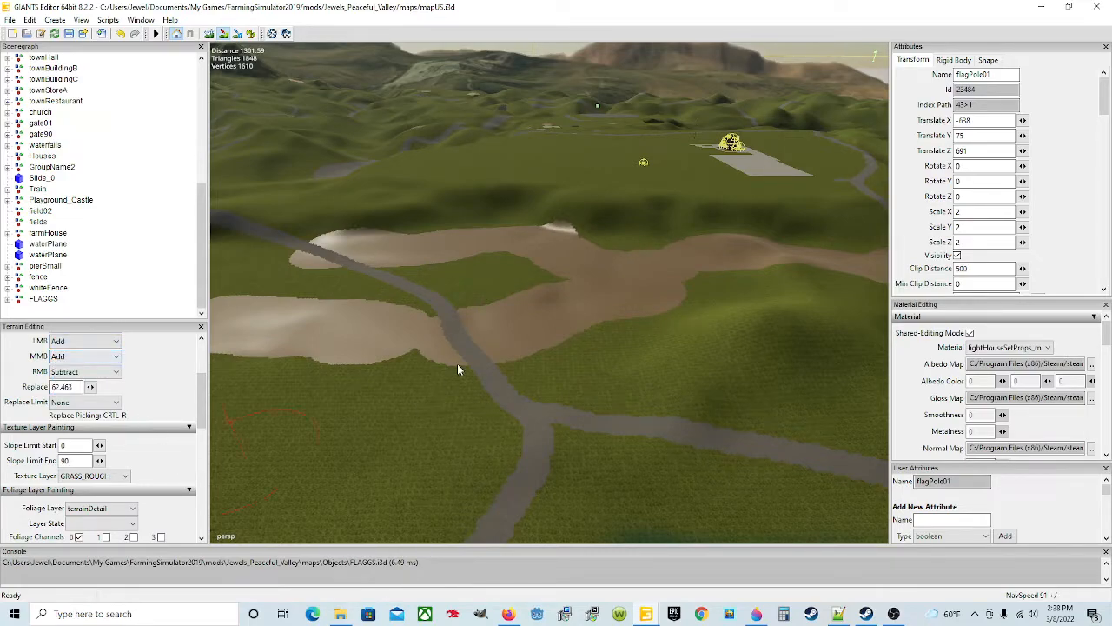
click(223, 34)
Inspect the dirt strip beside the road junction near the water
mouse_move(530, 255)
alt+mouse_down()
mouse_move(538, 292)
mouse_move(474, 269)
alt+mouse_up()
scroll(474, 270, down, 4)
alt+drag(568, 323, 584, 339)
scroll(510, 258, up, 2)
scroll(509, 258, up, 7)
scroll(565, 308, down, 8)
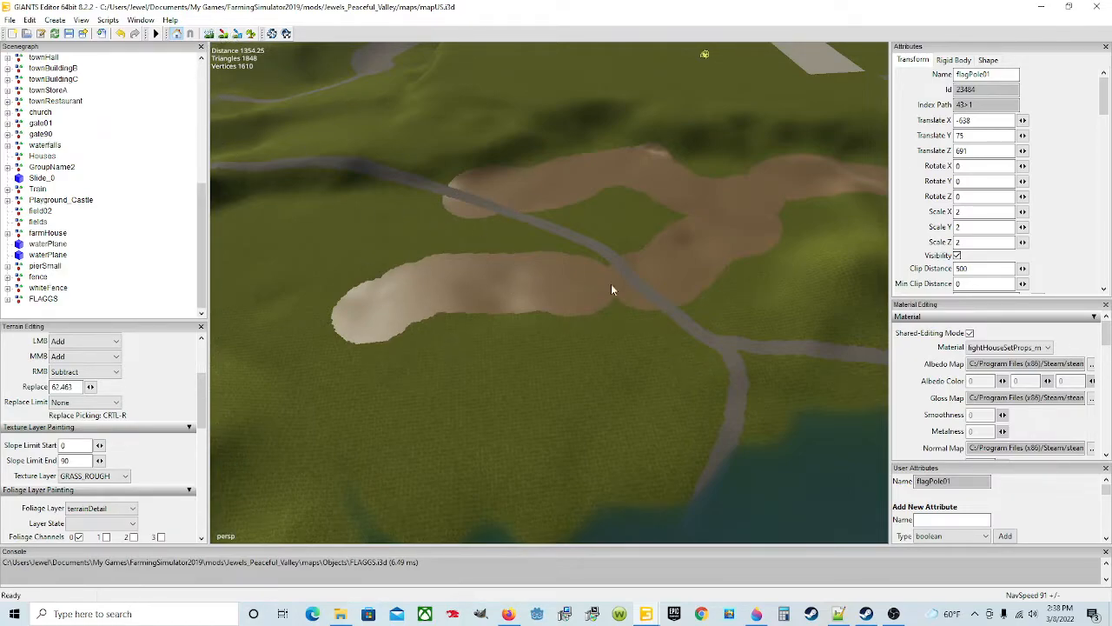
Paint the GRASS_ROUGH texture over the pale dirt strip on the near side of the road
click(209, 33)
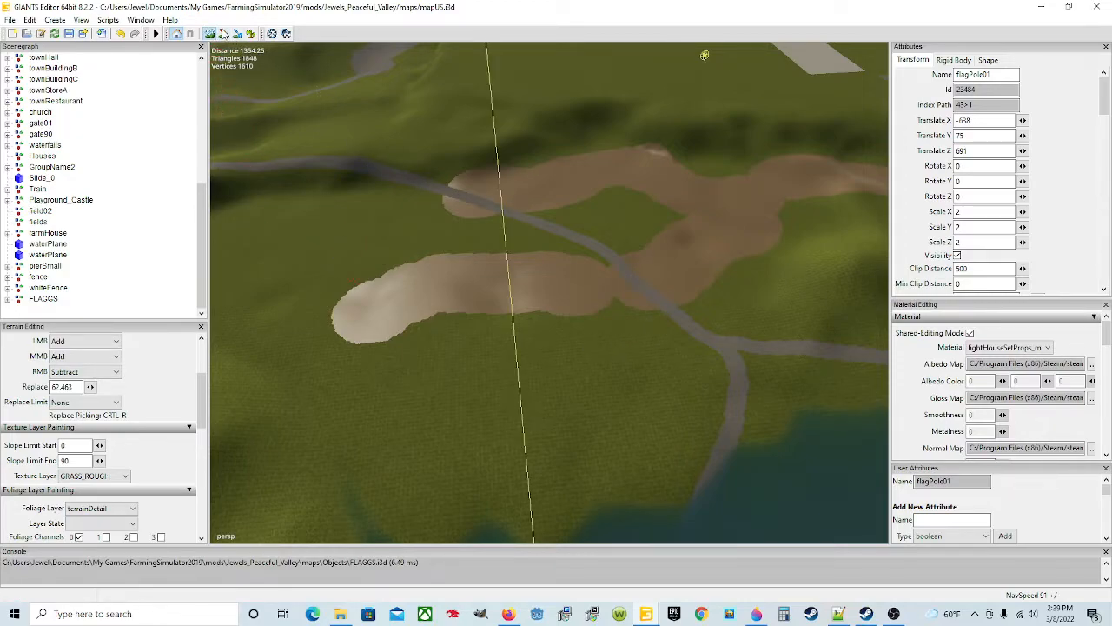
click(384, 328)
mouse_move(385, 328)
mouse_down()
mouse_move(351, 353)
mouse_move(419, 275)
mouse_up()
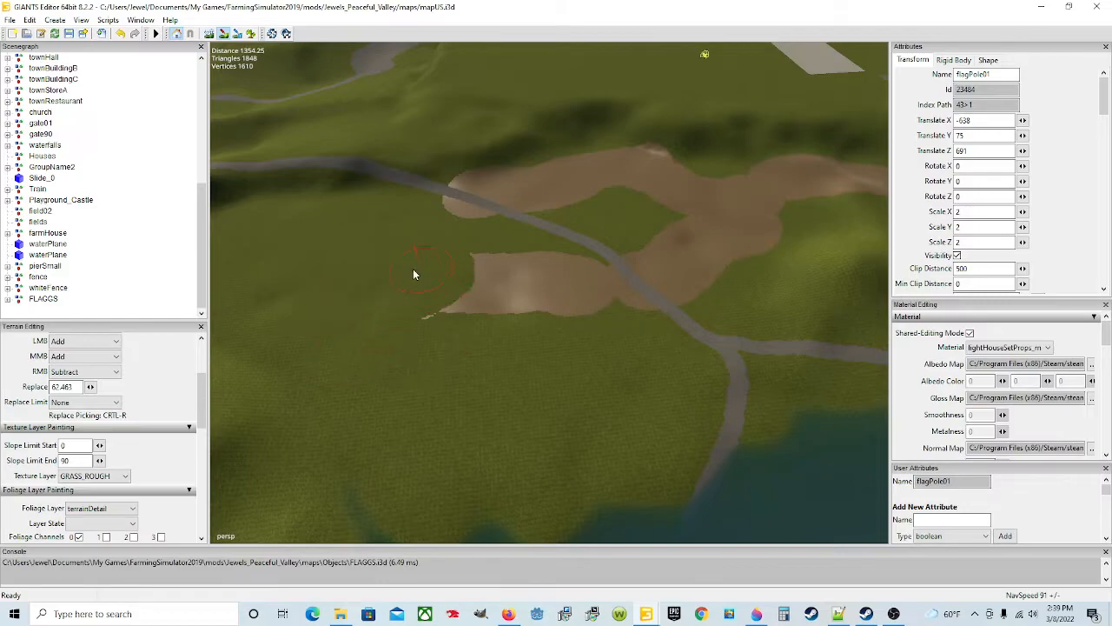
mouse_move(435, 325)
mouse_down()
mouse_move(535, 285)
mouse_move(593, 293)
mouse_up()
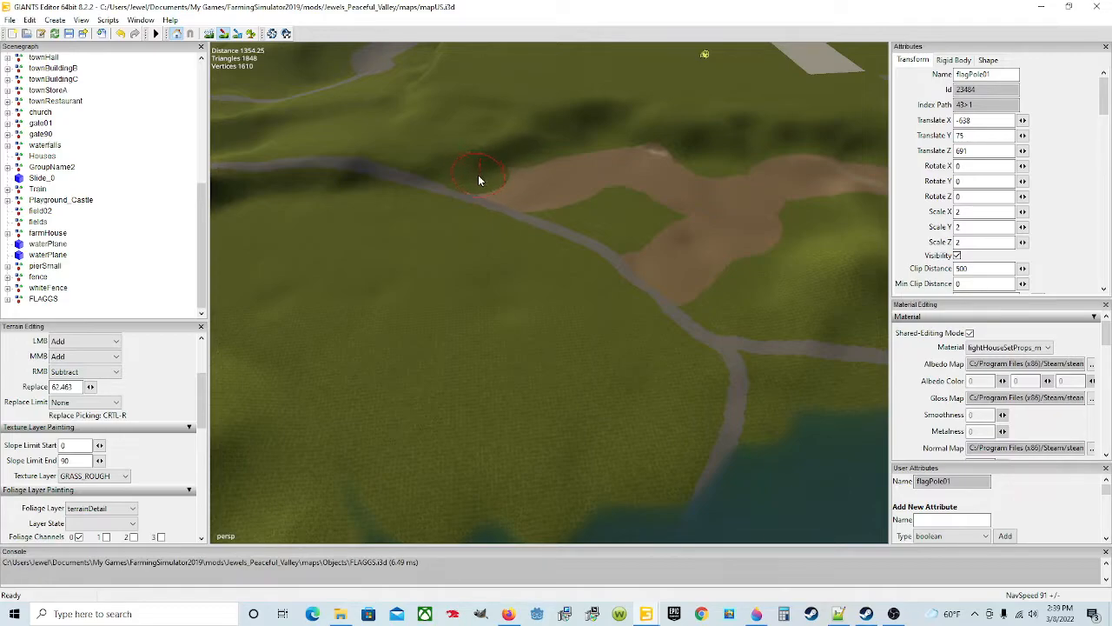
Paint GRASS_ROUGH over the branching dirt areas on the far side of the road, and leave the painting mode
click(223, 35)
click(107, 360)
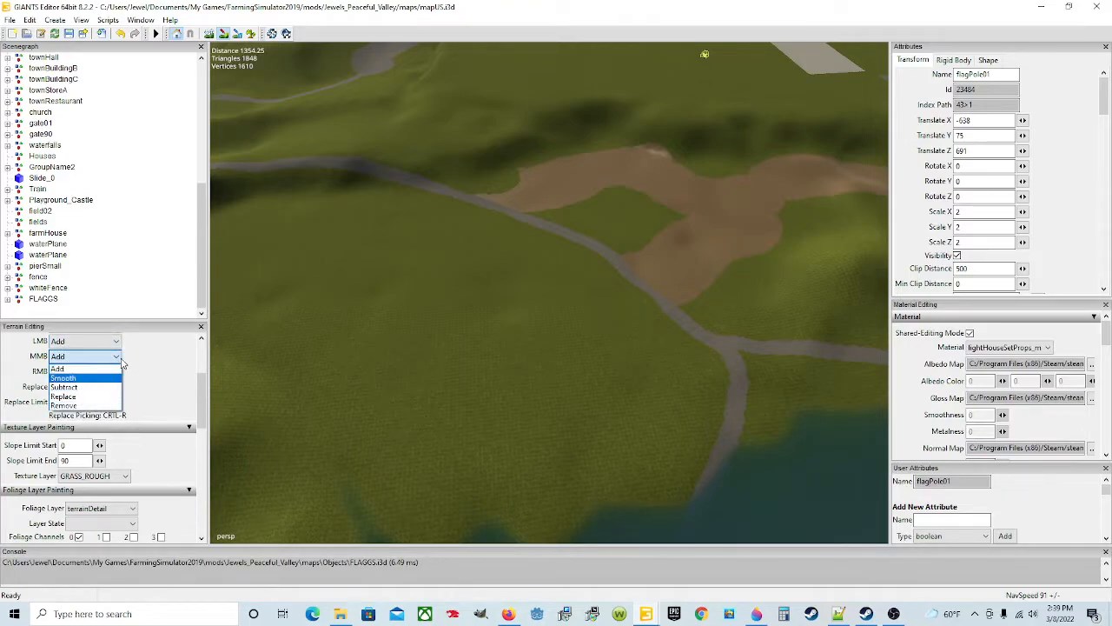
click(123, 362)
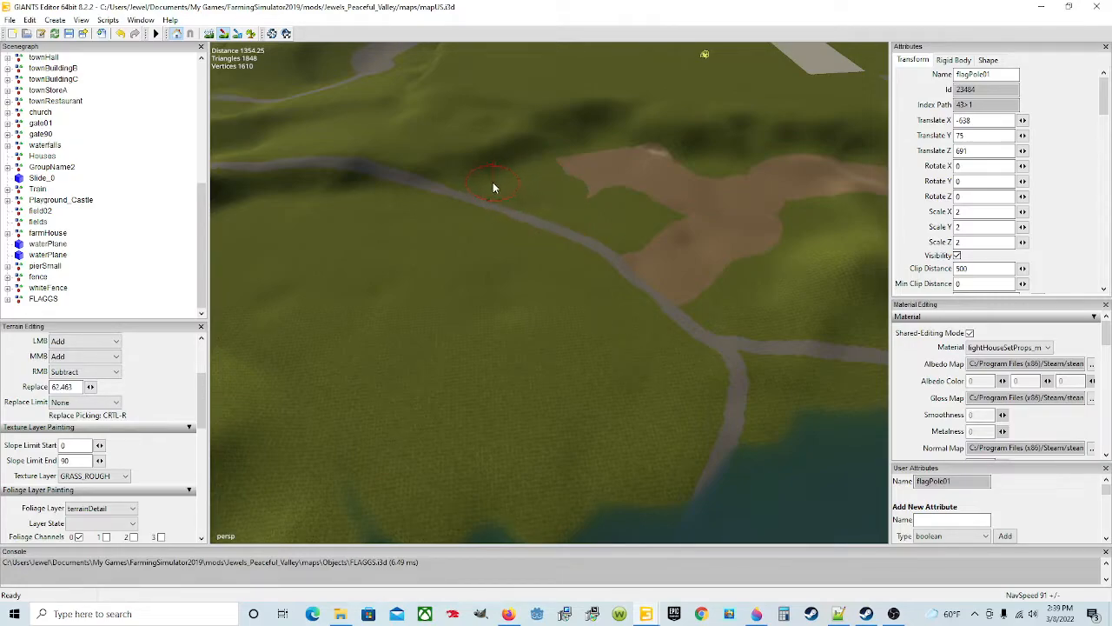
mouse_move(570, 170)
mouse_down()
mouse_move(639, 179)
mouse_move(647, 162)
mouse_move(715, 179)
mouse_move(682, 227)
mouse_up()
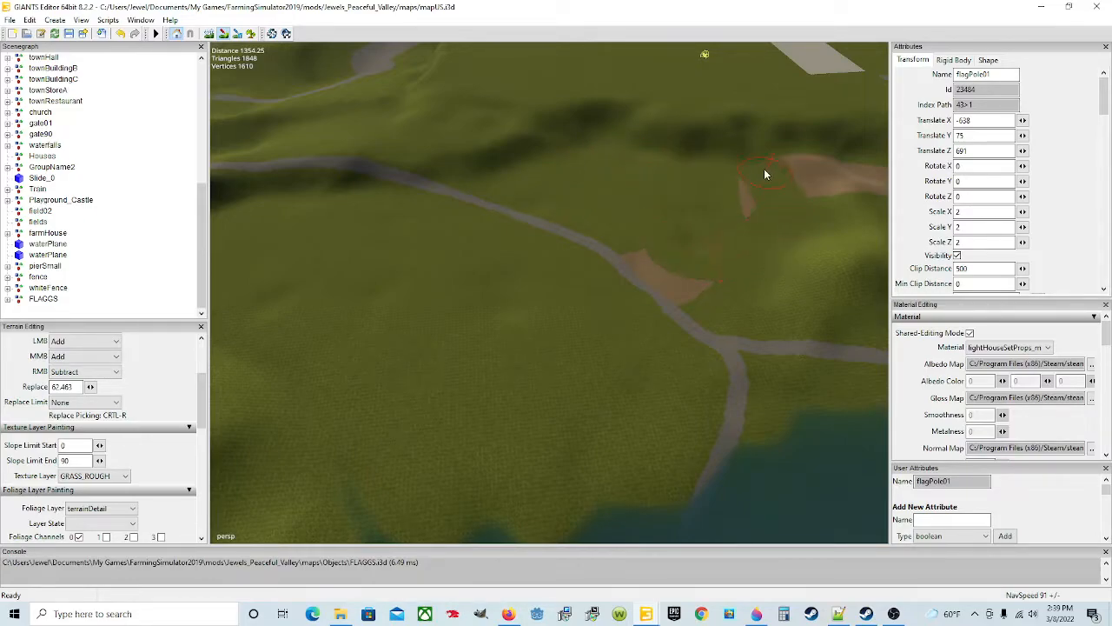
mouse_move(709, 272)
mouse_down()
mouse_move(688, 273)
mouse_move(652, 251)
mouse_up()
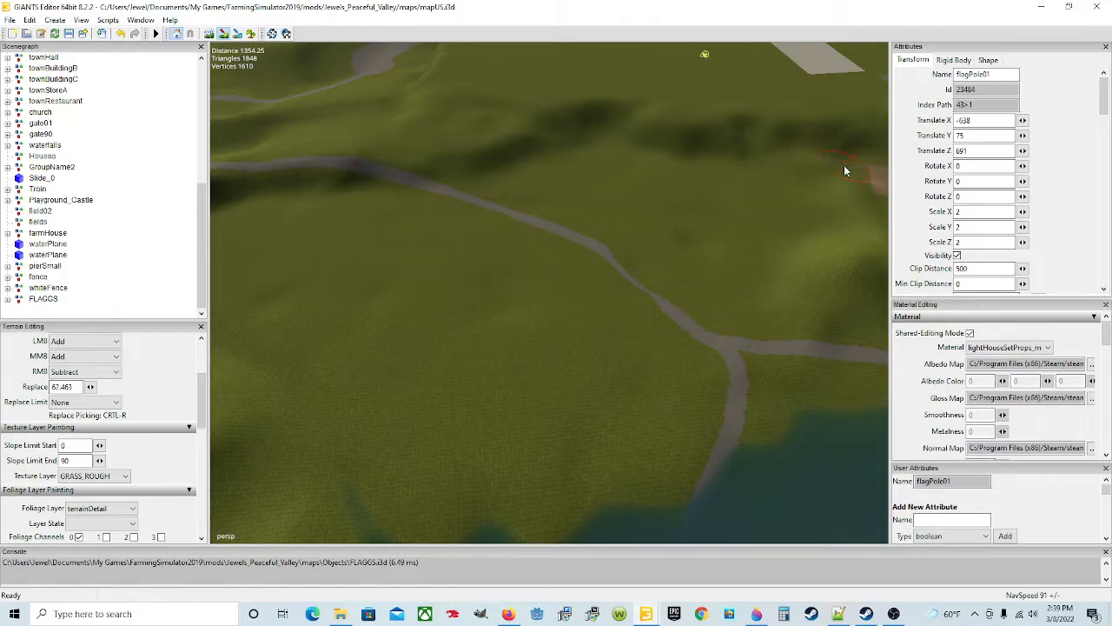
click(224, 33)
Paint GRASS_ROUGH over the separate round dirt patch beside the road junction near the water
mouse_move(489, 325)
alt+mouse_down()
mouse_move(630, 277)
mouse_move(620, 261)
alt+mouse_up()
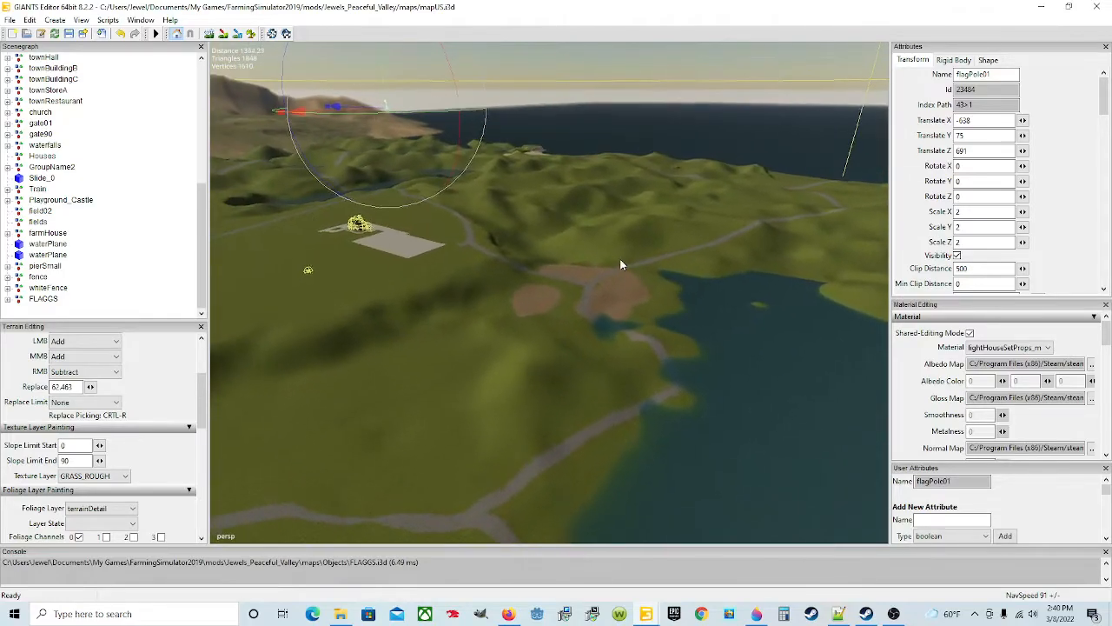
scroll(611, 252, up, 6)
scroll(605, 254, up, 6)
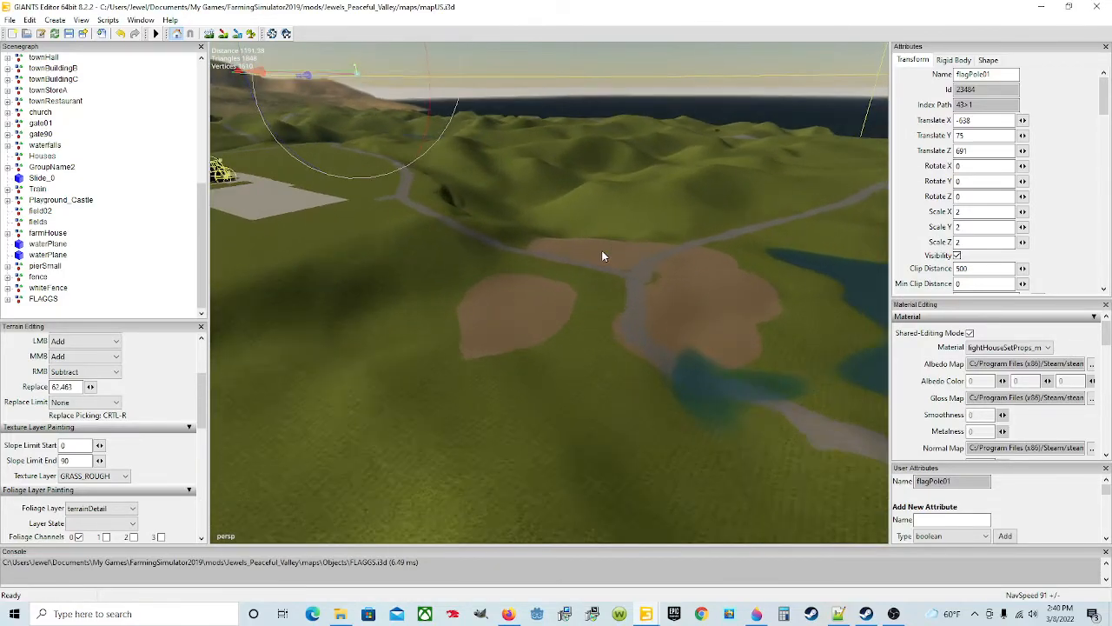
alt+drag(605, 253, 556, 244)
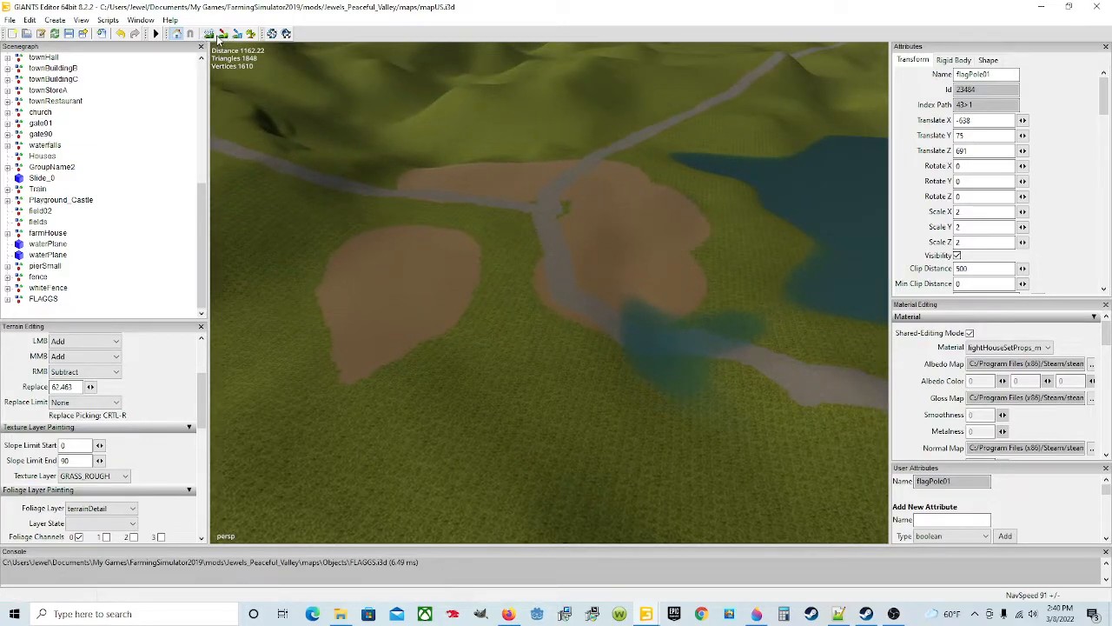
mouse_move(412, 352)
mouse_down()
mouse_move(348, 277)
mouse_move(444, 300)
mouse_up()
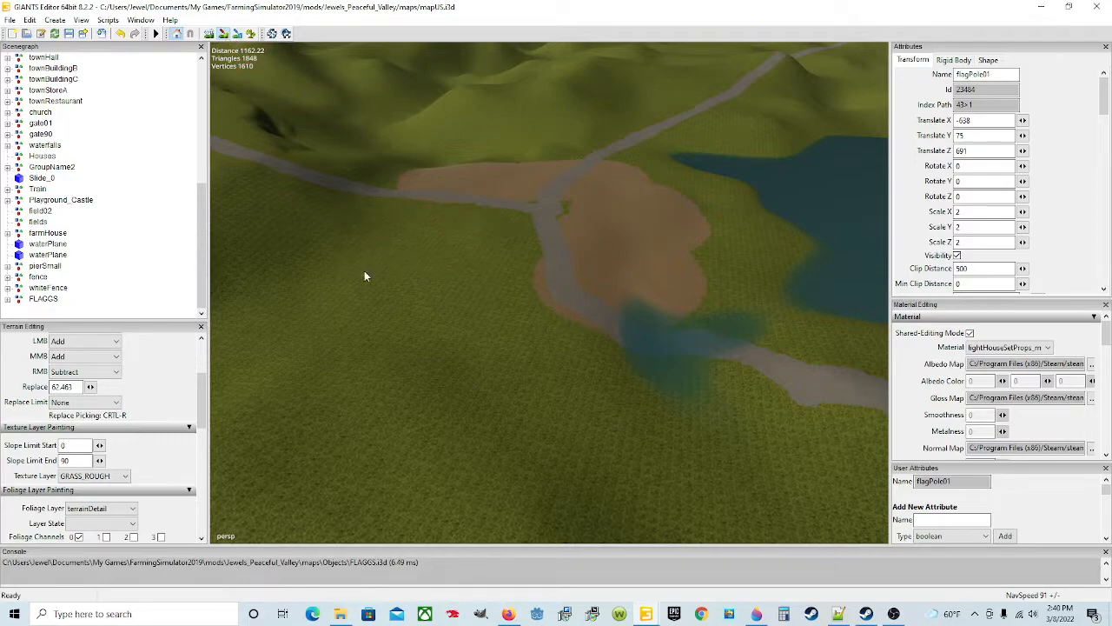
Cover the dirt wedge between the two roads above the junction with the GRASS_ROUGH texture
mouse_move(606, 381)
alt+mouse_down()
mouse_move(605, 287)
mouse_move(567, 352)
mouse_move(504, 357)
alt+mouse_up()
scroll(598, 287, up, 5)
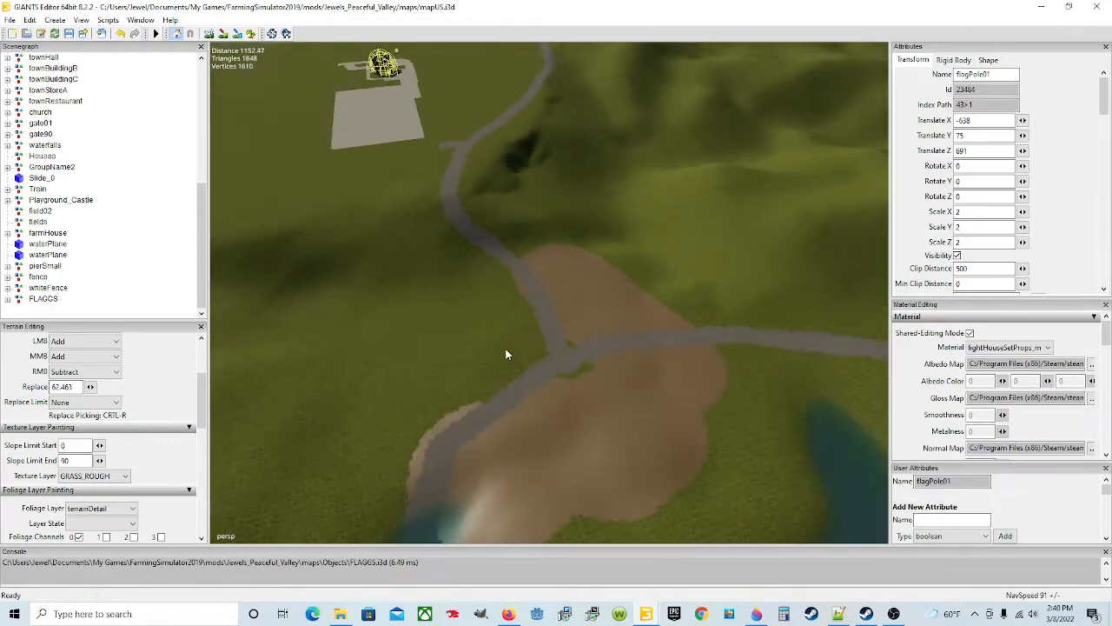
click(223, 33)
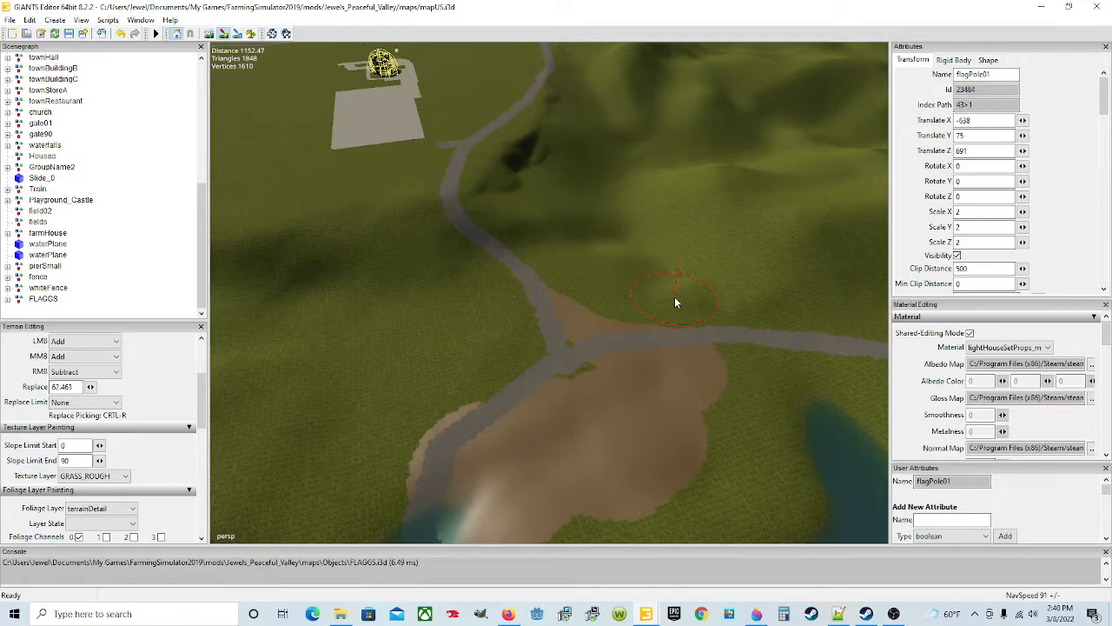
drag(607, 306, 585, 287)
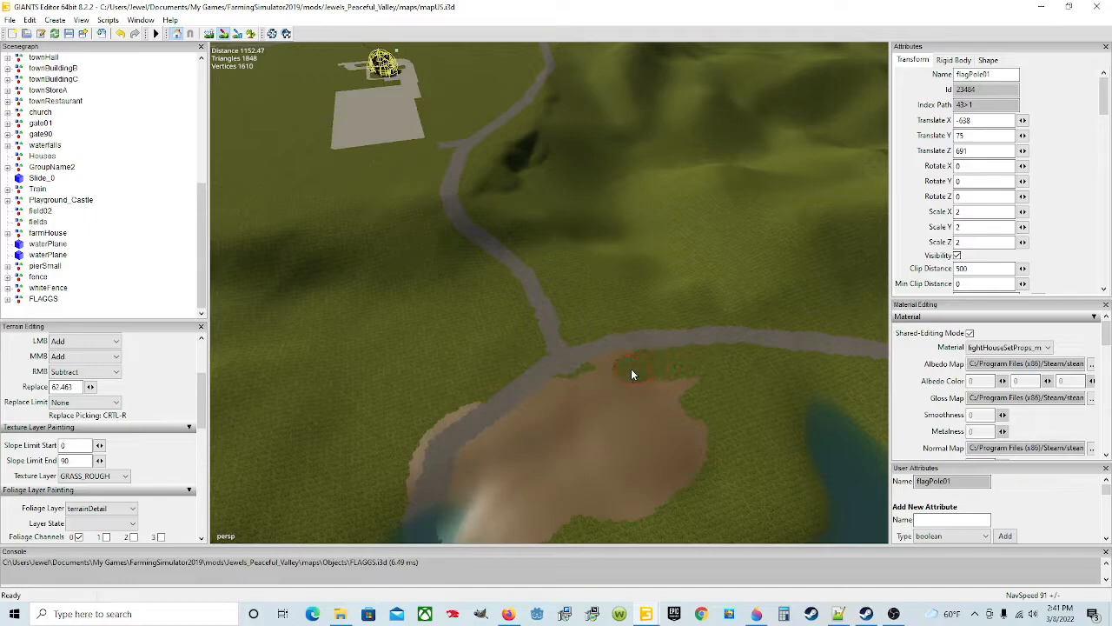
Paint GRASS_ROUGH over the large dirt area below the junction and the dirt edges along the road, and leave the painting mode
mouse_move(634, 362)
mouse_down()
mouse_move(720, 392)
mouse_move(660, 434)
mouse_up()
mouse_move(675, 473)
mouse_down()
mouse_move(626, 494)
mouse_move(570, 461)
mouse_move(620, 514)
mouse_up()
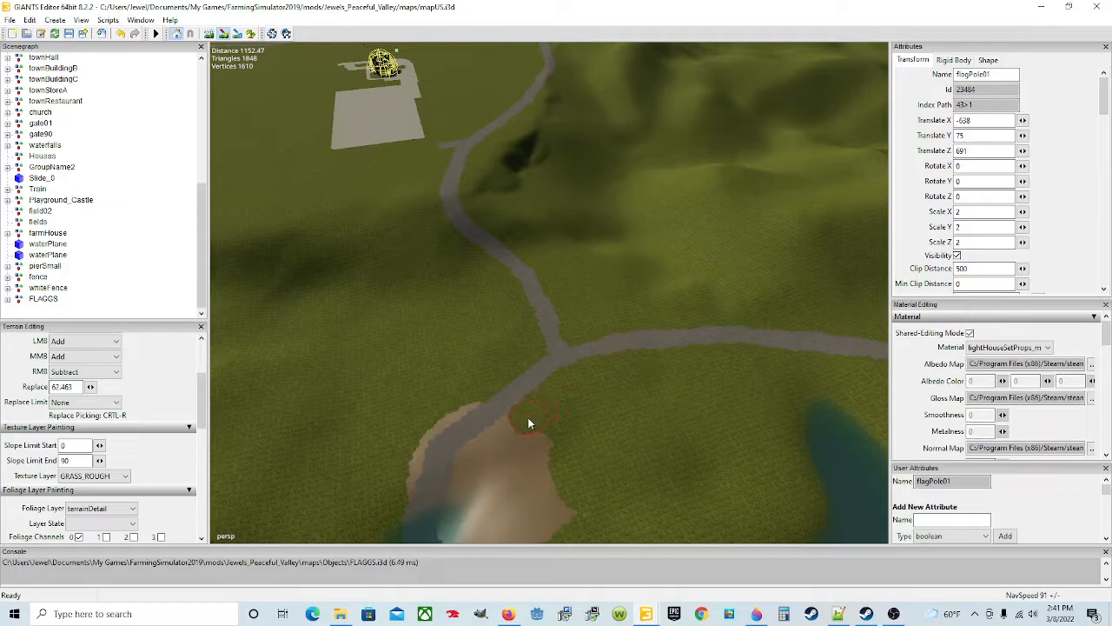
mouse_move(476, 462)
mouse_down()
mouse_move(576, 446)
mouse_move(504, 489)
mouse_move(541, 529)
mouse_move(455, 541)
mouse_up()
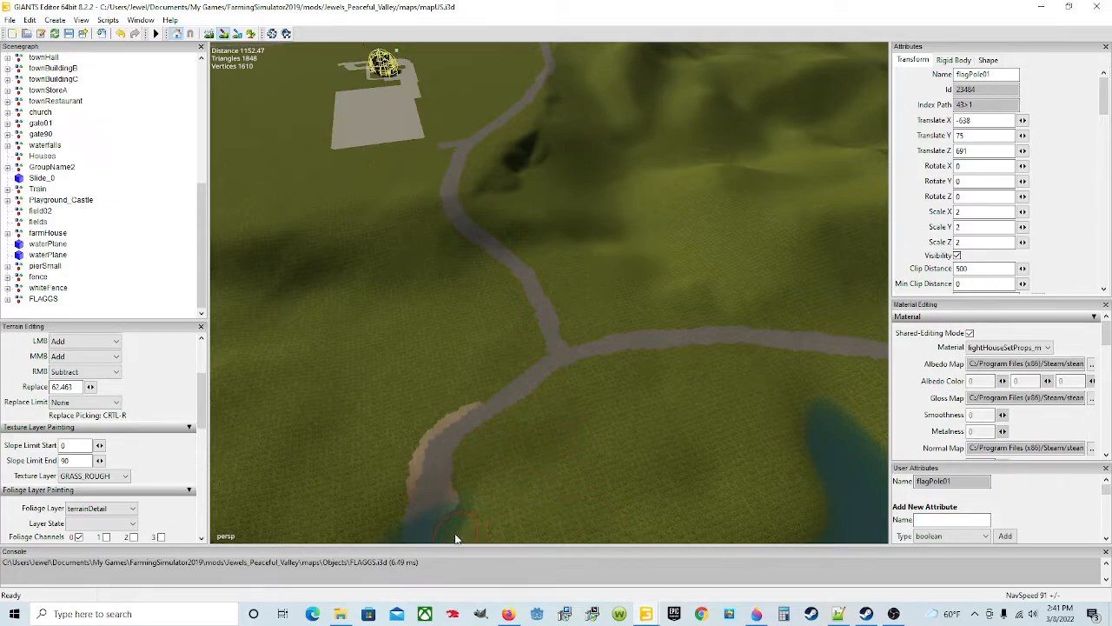
drag(460, 501, 455, 495)
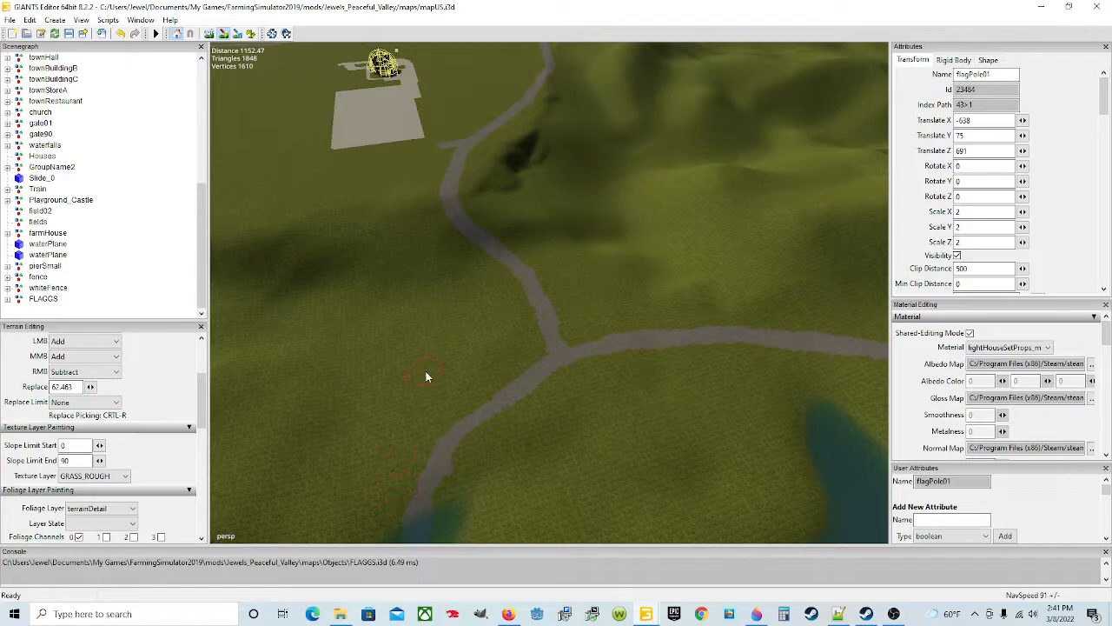
click(224, 35)
Raise the terrain under the flooded stretches of road near the shore above the water level with the sculpting brush
alt+drag(573, 105, 652, 194)
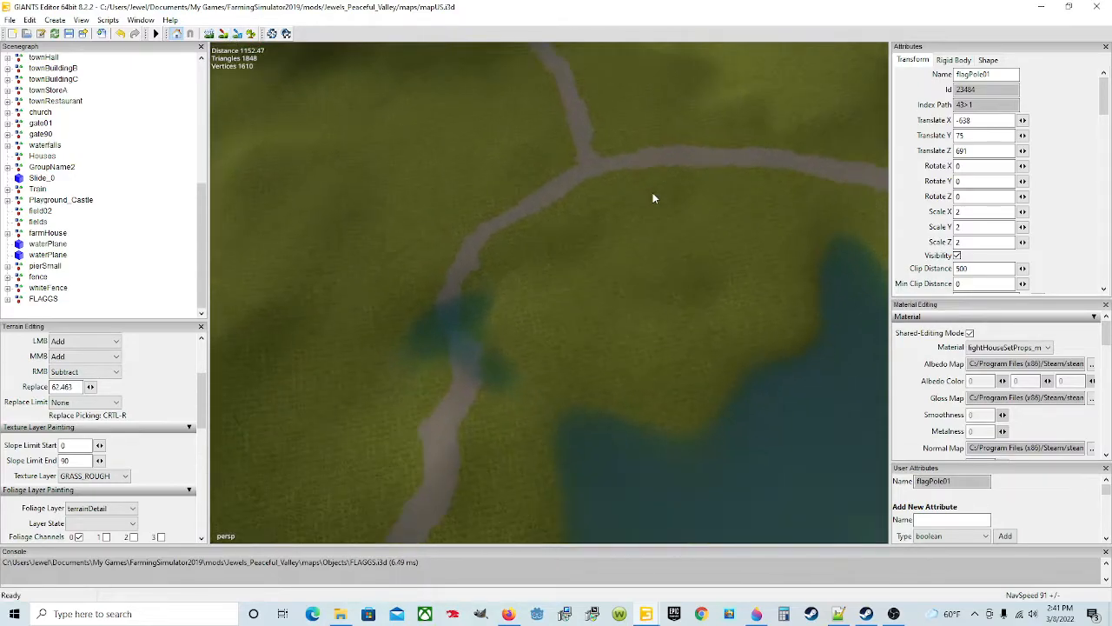
scroll(628, 174, down, 3)
alt+drag(606, 156, 541, 144)
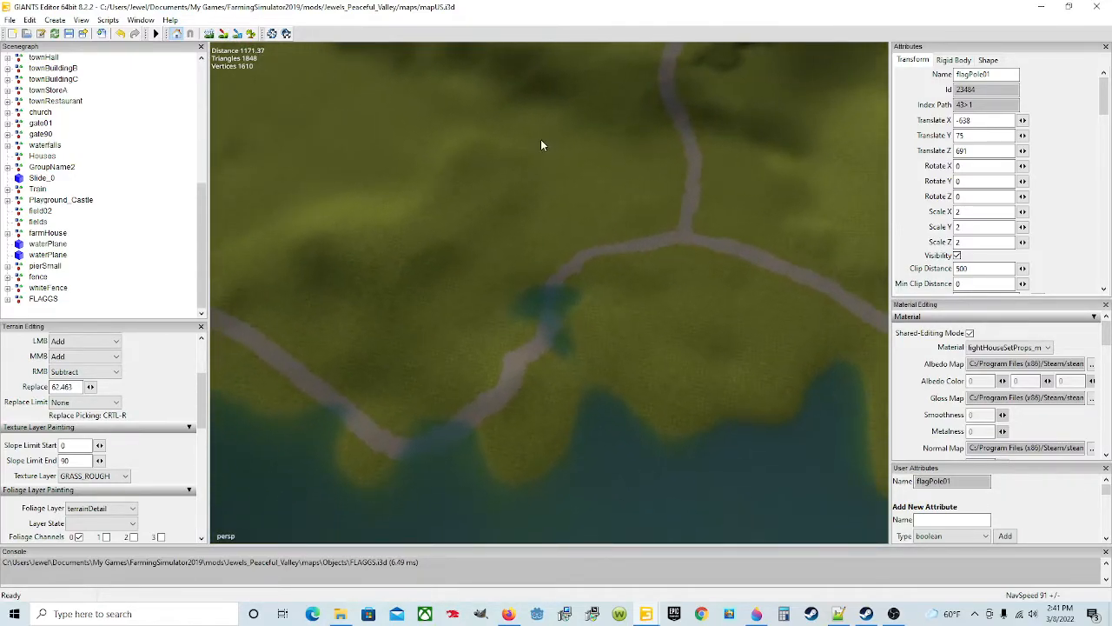
click(209, 33)
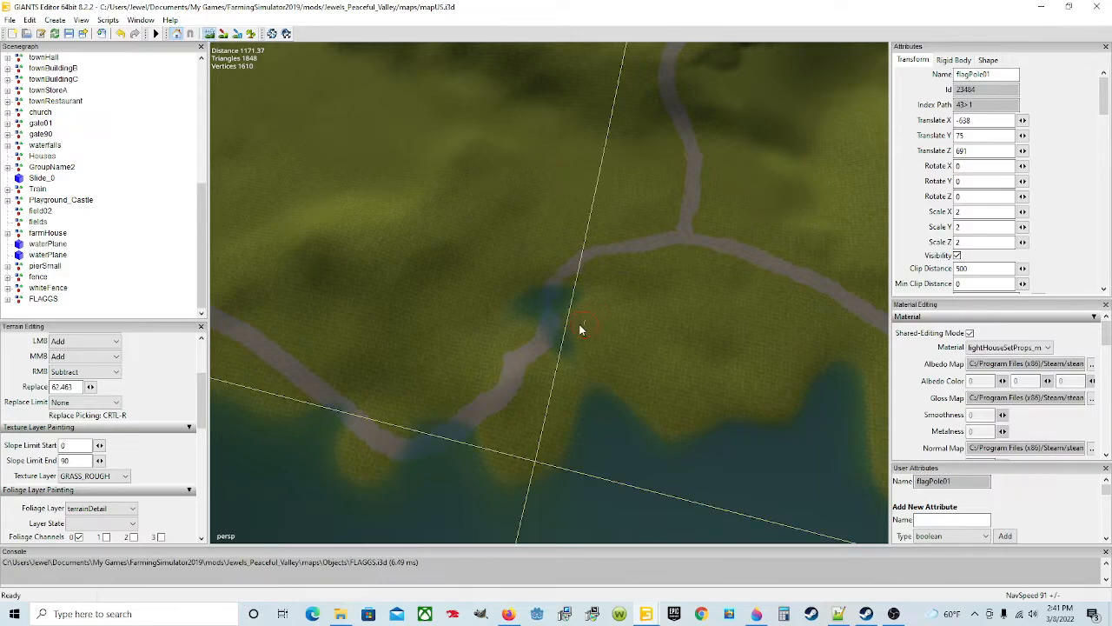
click(386, 331)
mouse_move(565, 298)
mouse_down()
mouse_move(528, 304)
mouse_move(536, 318)
mouse_move(569, 308)
mouse_move(547, 290)
mouse_move(573, 330)
mouse_move(487, 386)
mouse_up()
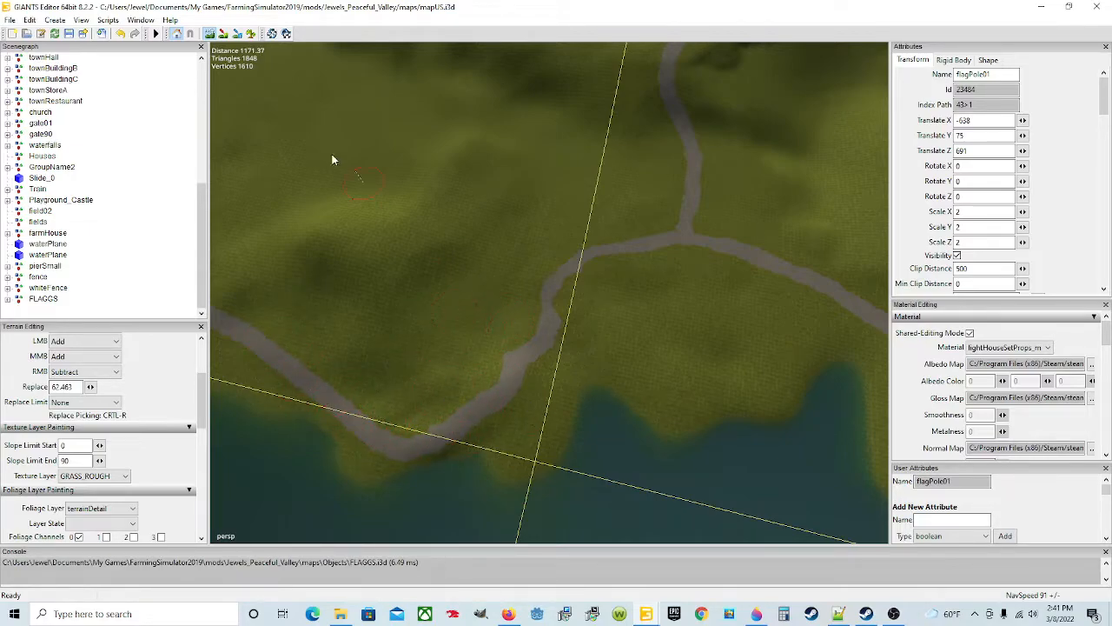
Inspect the regrassed terrain, the roads, and the plateau with the farmhouse, flagpole and fences from several angles
alt+drag(366, 199, 616, 280)
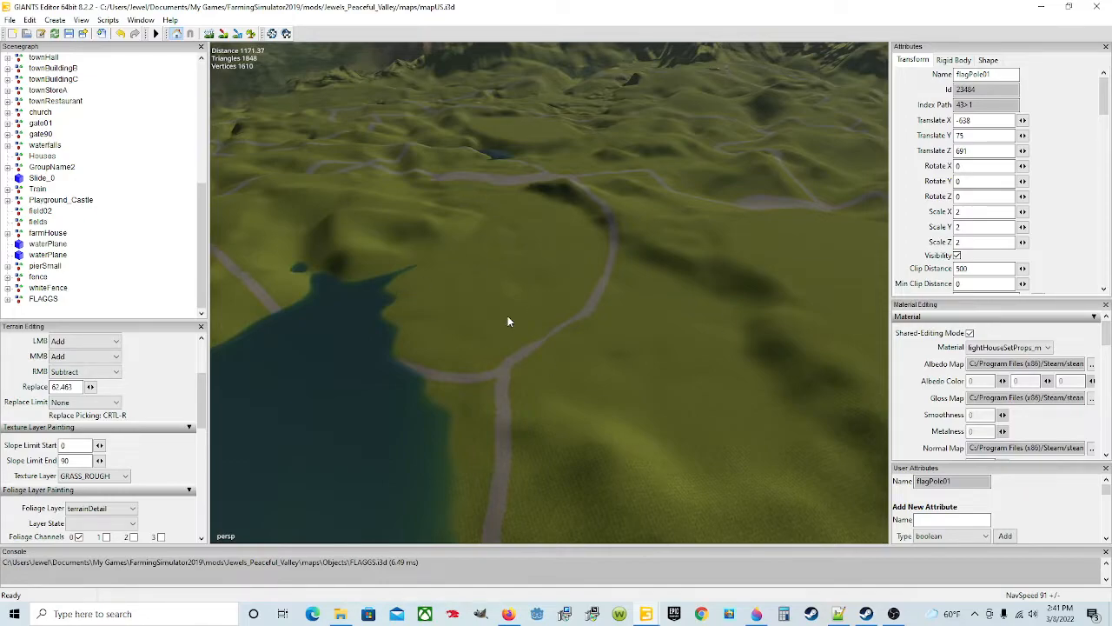
alt+drag(507, 322, 475, 296)
alt+drag(430, 415, 552, 423)
scroll(606, 419, up, 2)
scroll(606, 421, up, 1)
scroll(548, 413, up, 3)
scroll(544, 410, down, 2)
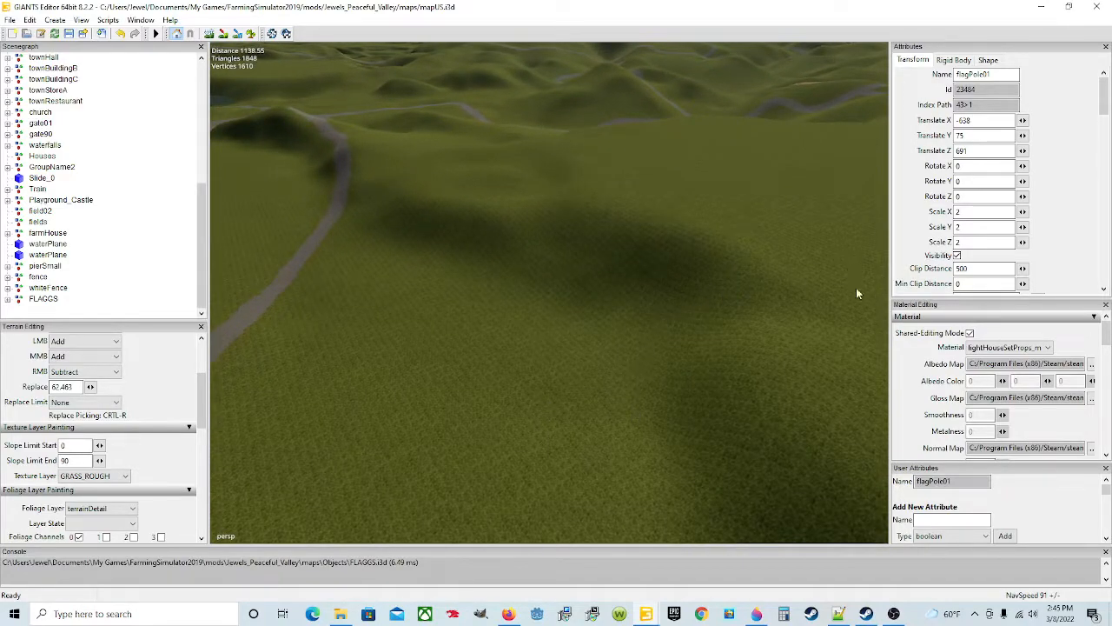
alt+drag(577, 306, 469, 434)
alt+drag(680, 348, 538, 250)
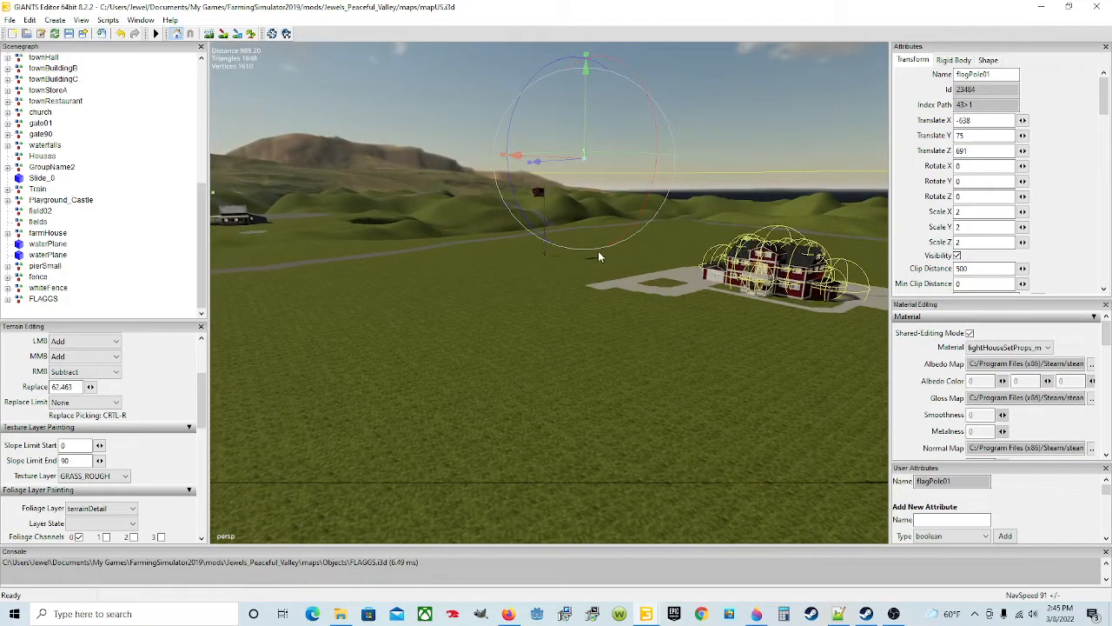
alt+drag(499, 340, 475, 344)
alt+drag(601, 400, 535, 316)
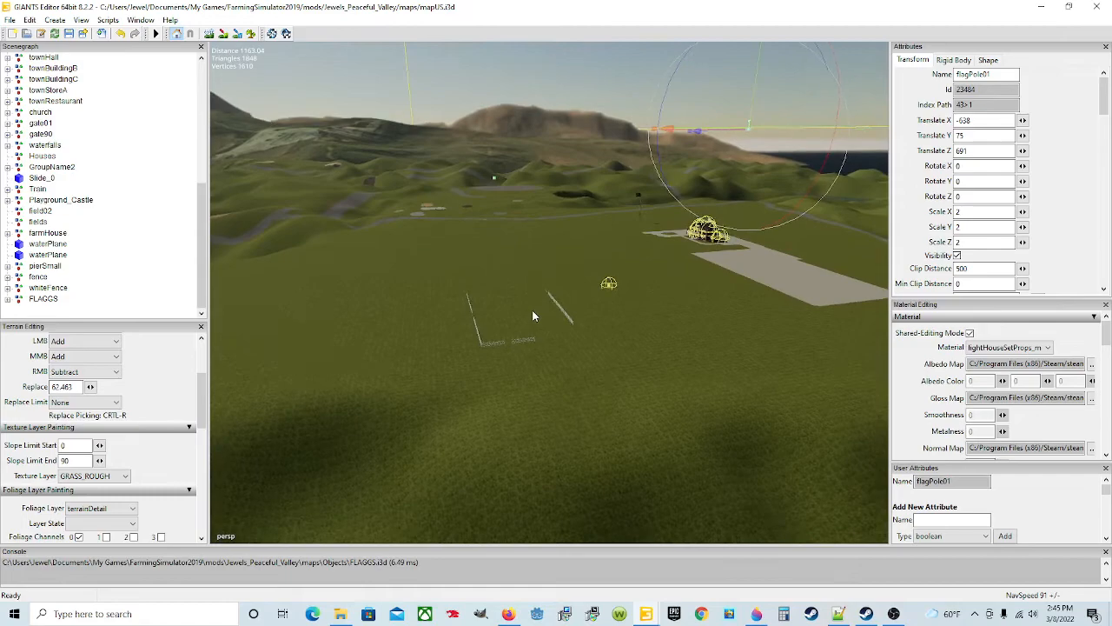